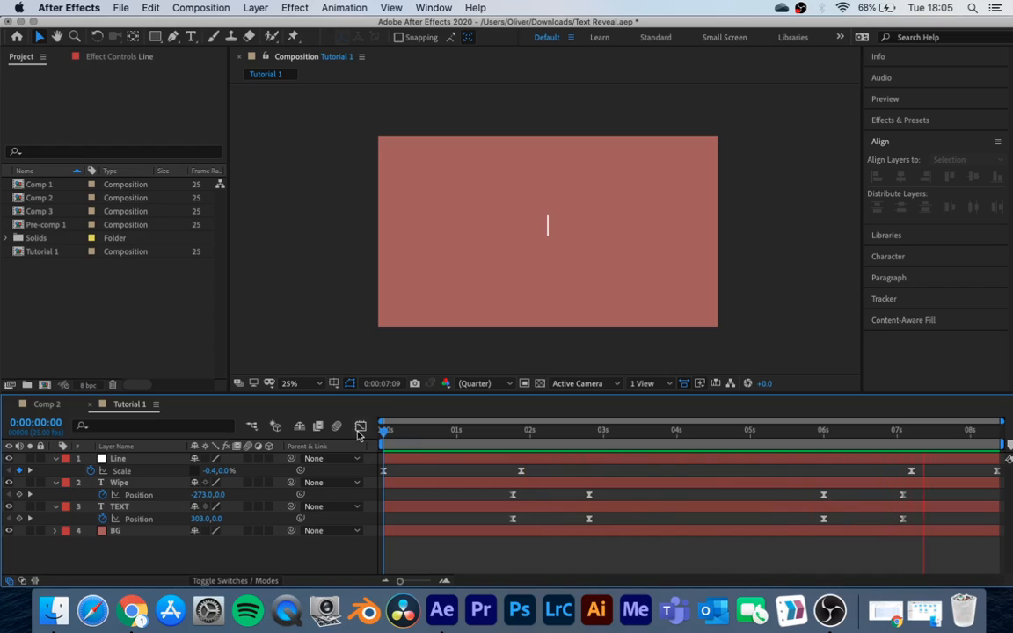
Preview the text reveal animation in Tutorial 1 and the shape reveal animation in Comp 2
key(space)
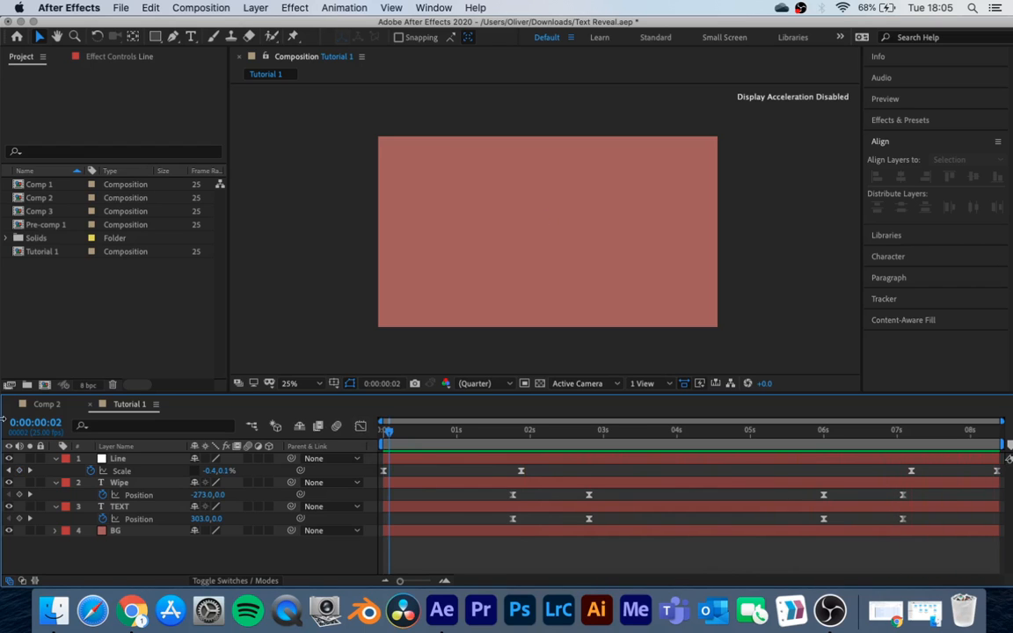
click(51, 405)
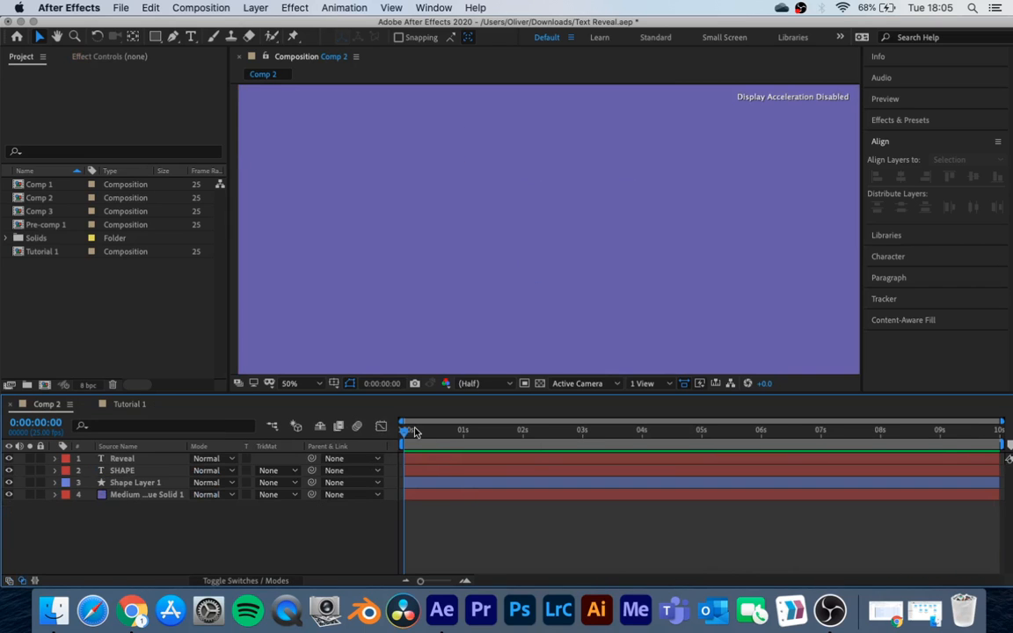
key(space)
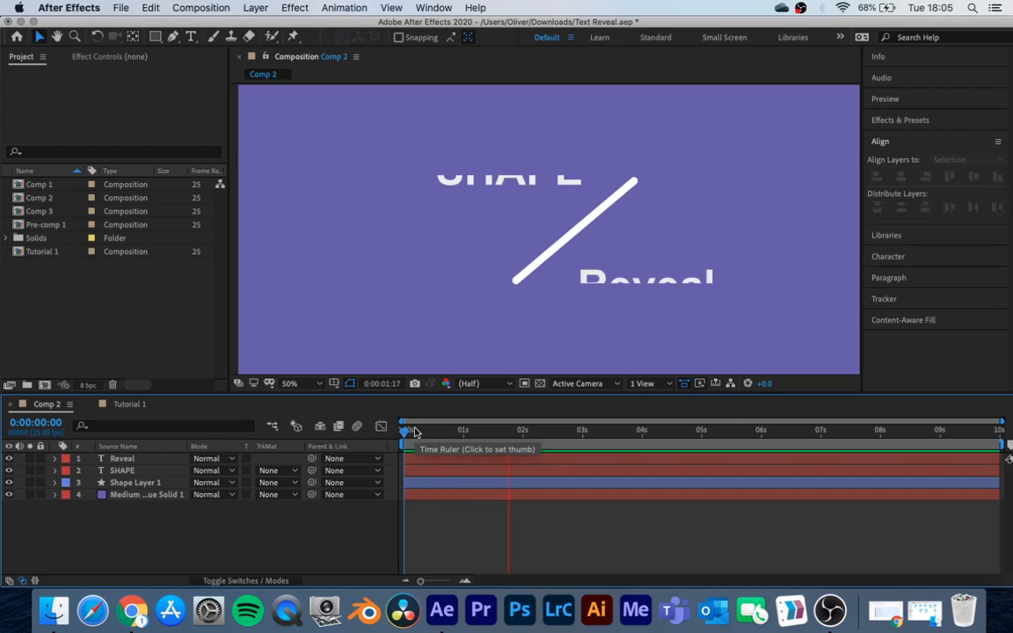
key(space)
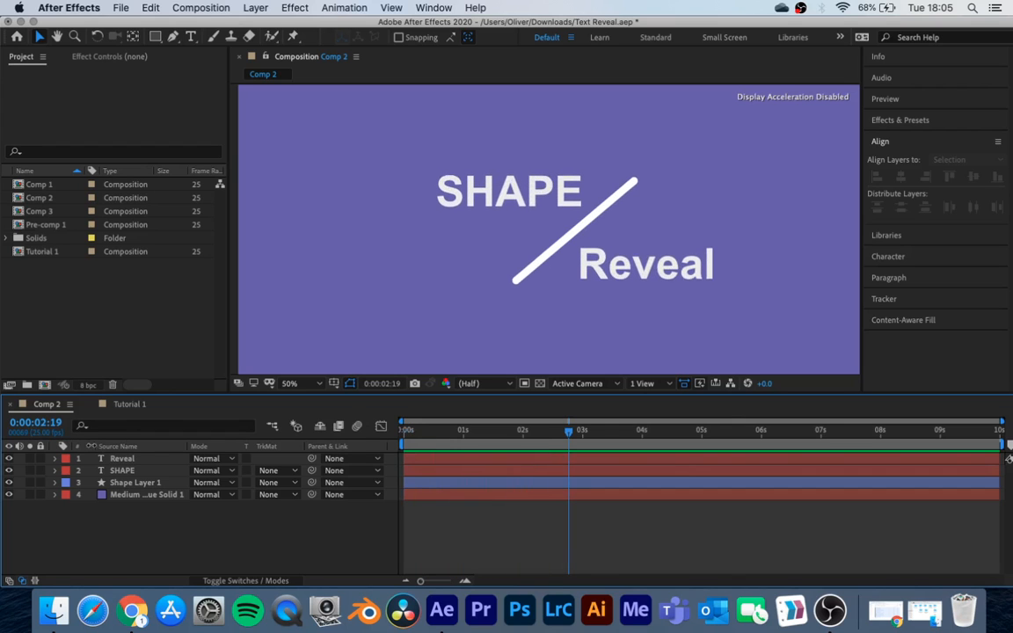
Delete all layers from the Tutorial 1 composition and close its timeline
click(126, 407)
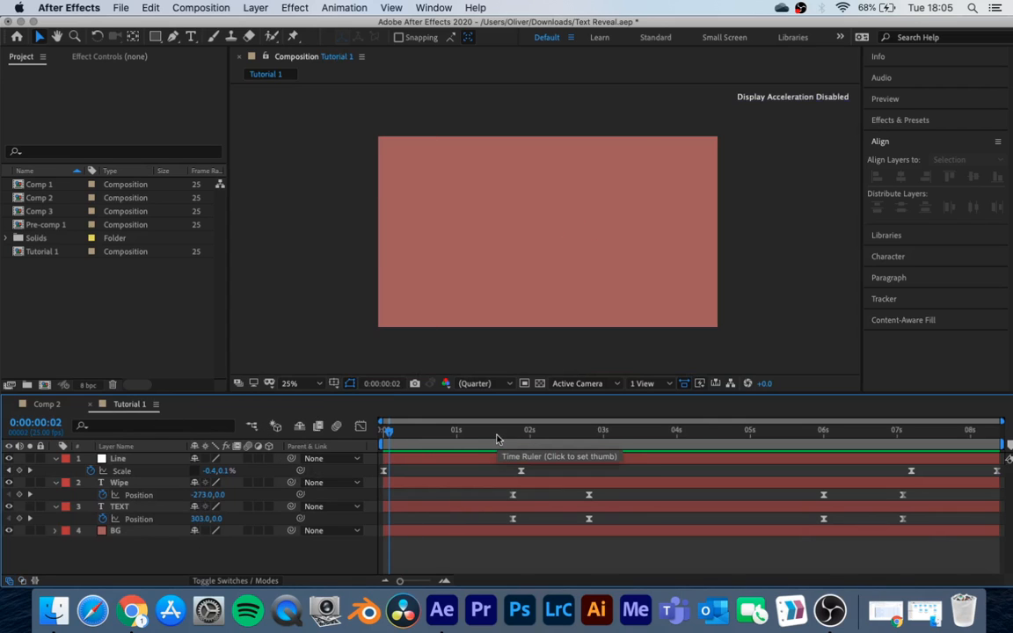
drag(110, 551, 154, 431)
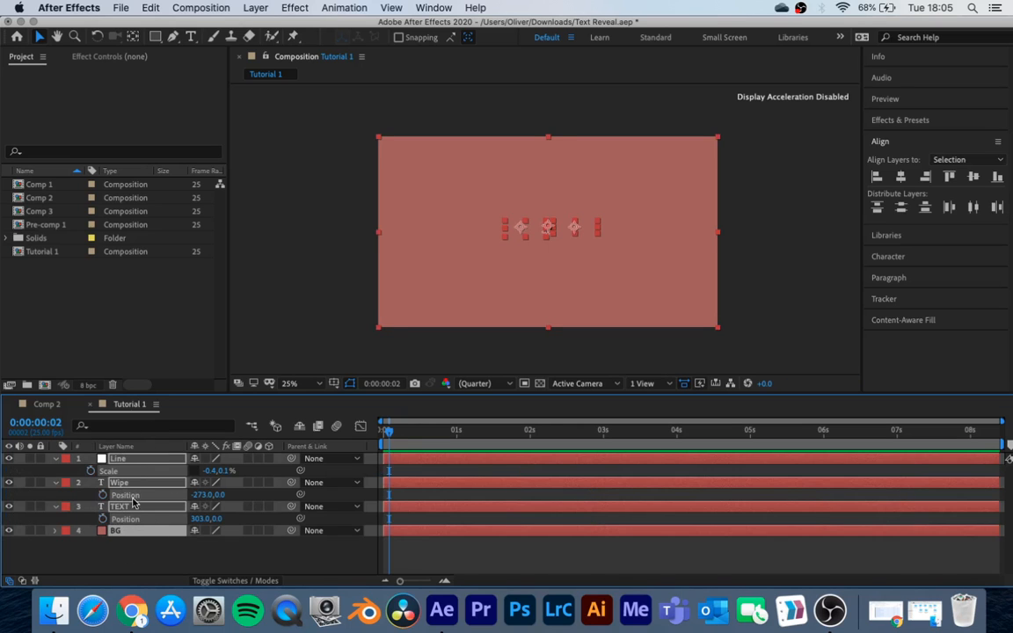
key(Delete)
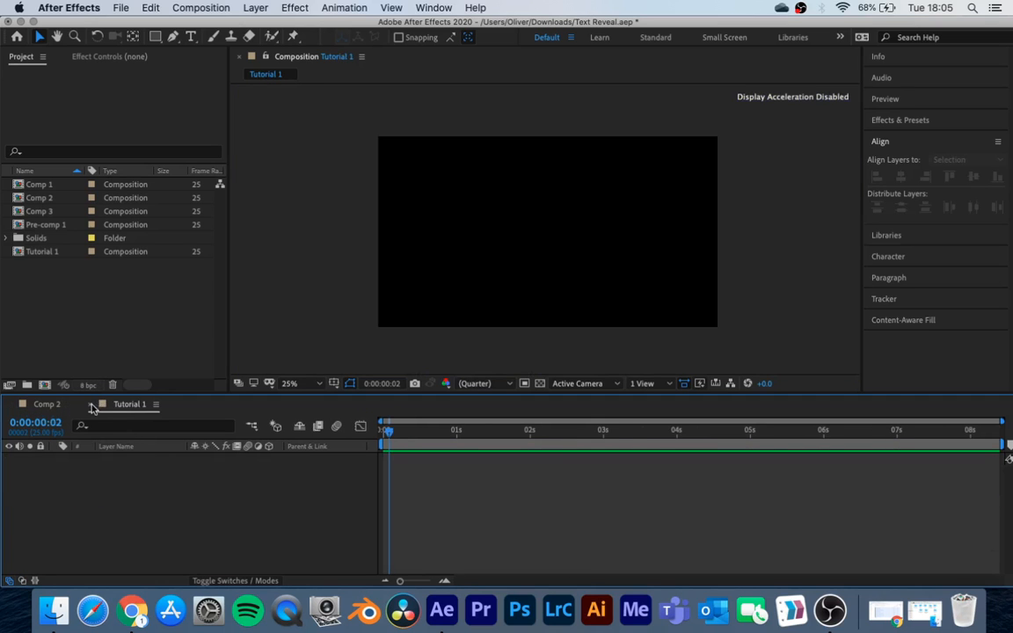
click(92, 407)
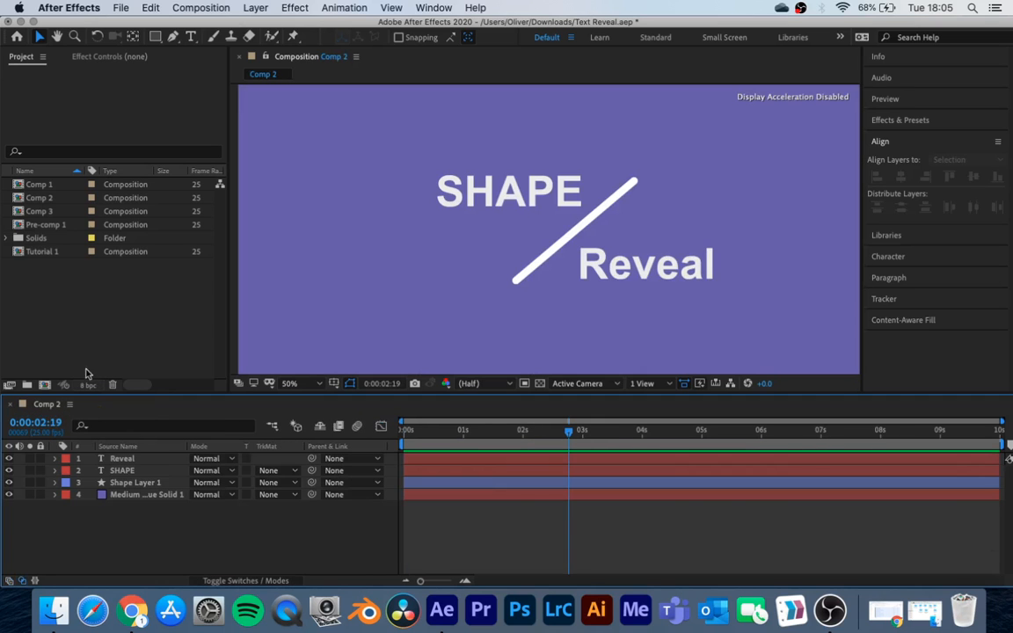
Create a new composition named Tutorial with the HDTV 1080 25 preset
click(45, 385)
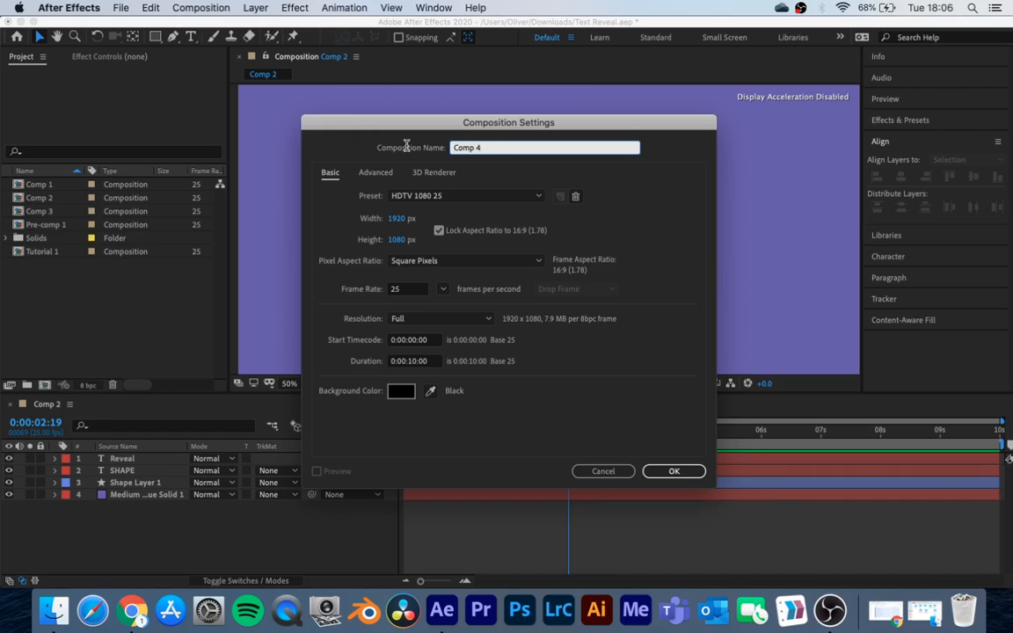
text(Tutorial)
click(413, 195)
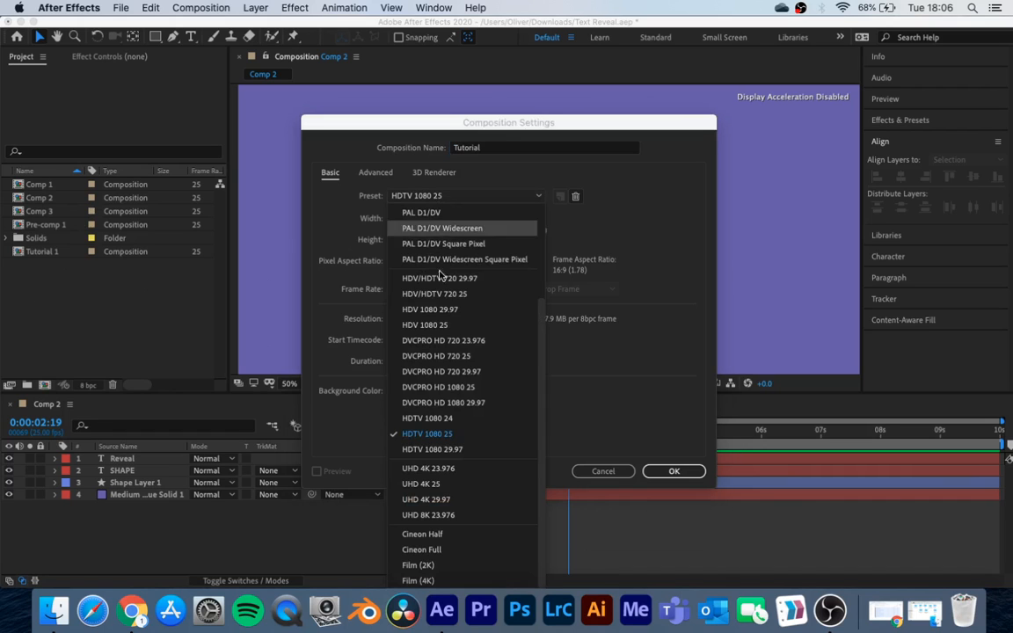
click(454, 436)
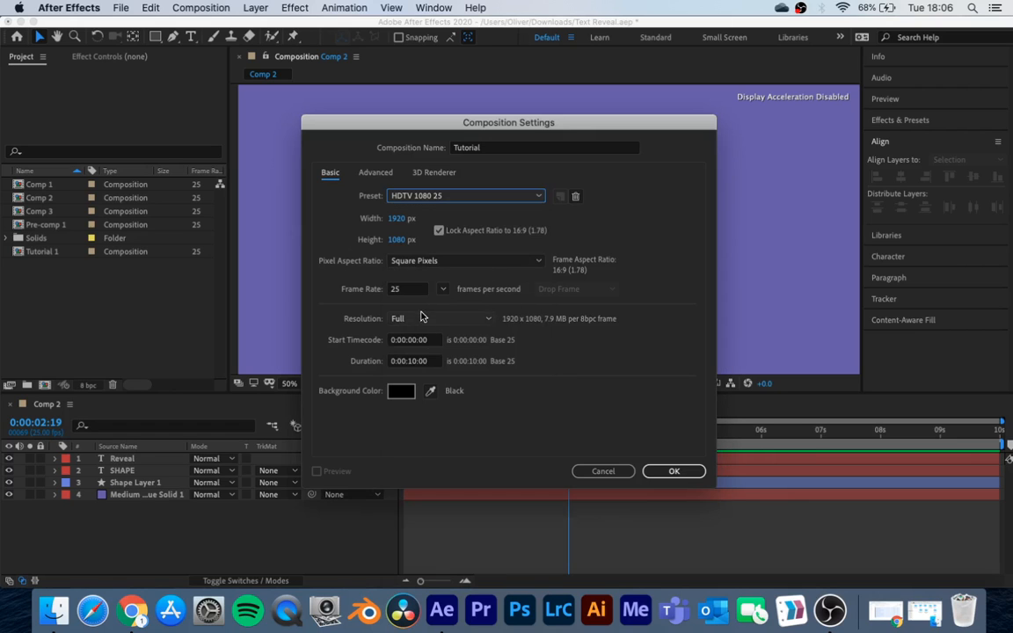
click(660, 471)
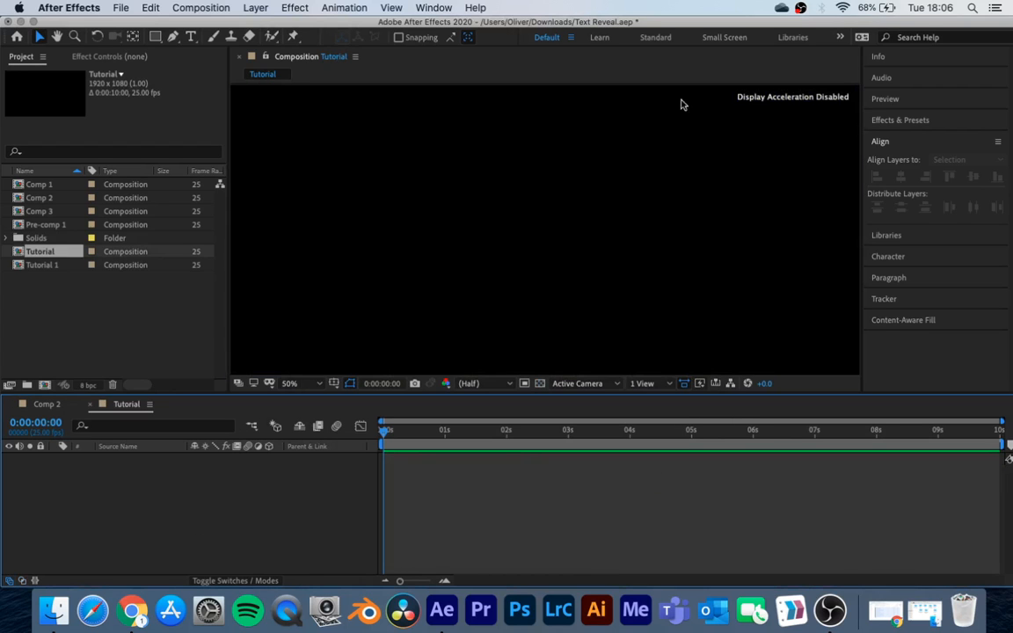
scroll(497, 269, down, 2)
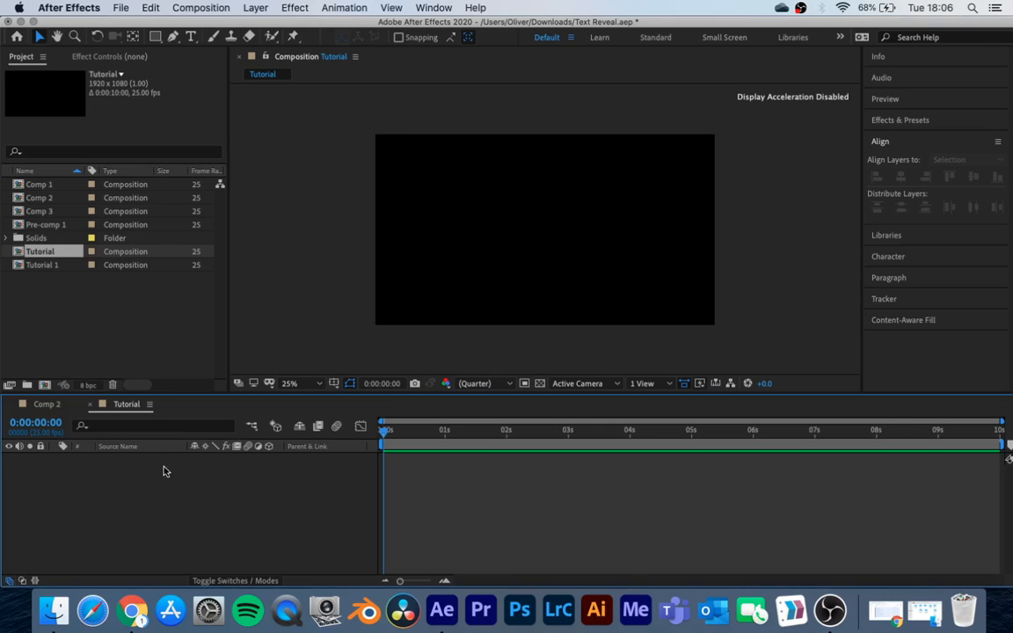
Create a comp-size solid in a muted red colour and rename its layer BG
right_click(238, 510)
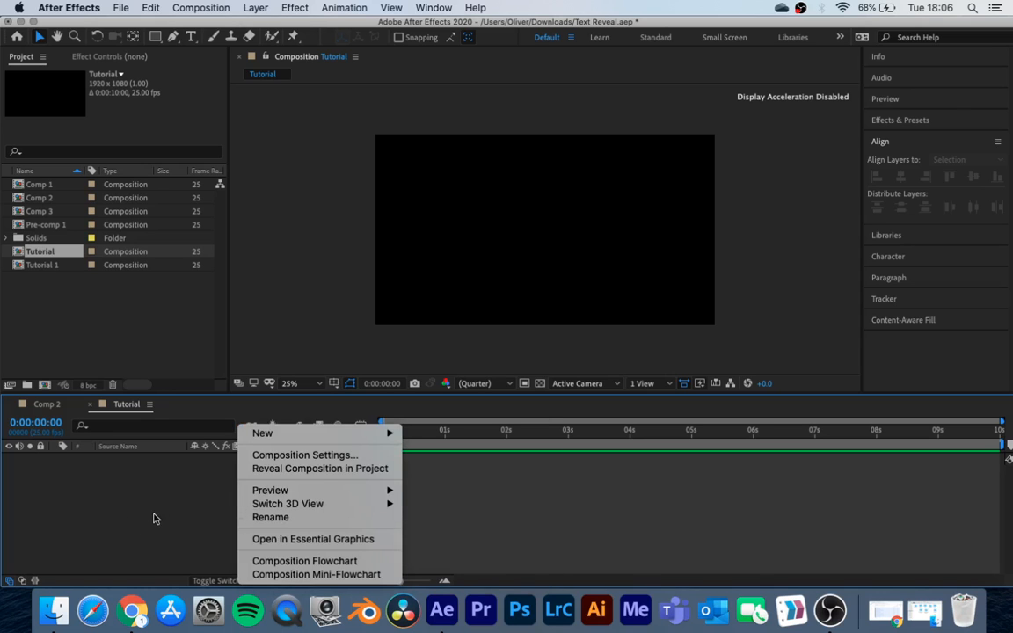
mouse_move(343, 438)
click(432, 466)
click(504, 397)
mouse_move(450, 303)
mouse_down()
mouse_move(420, 305)
mouse_move(417, 295)
mouse_up()
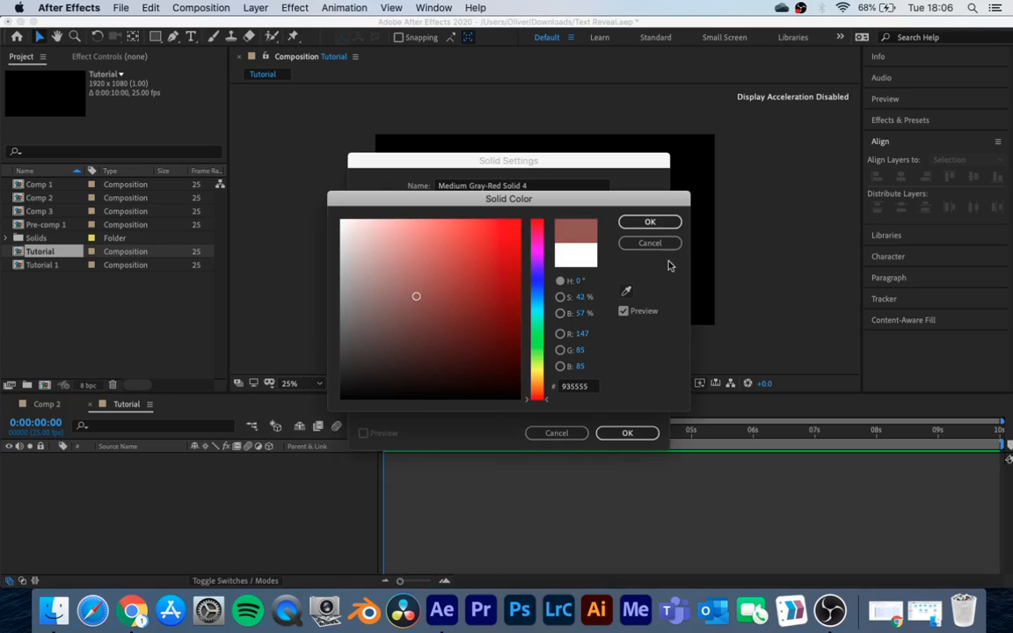
click(428, 283)
click(648, 223)
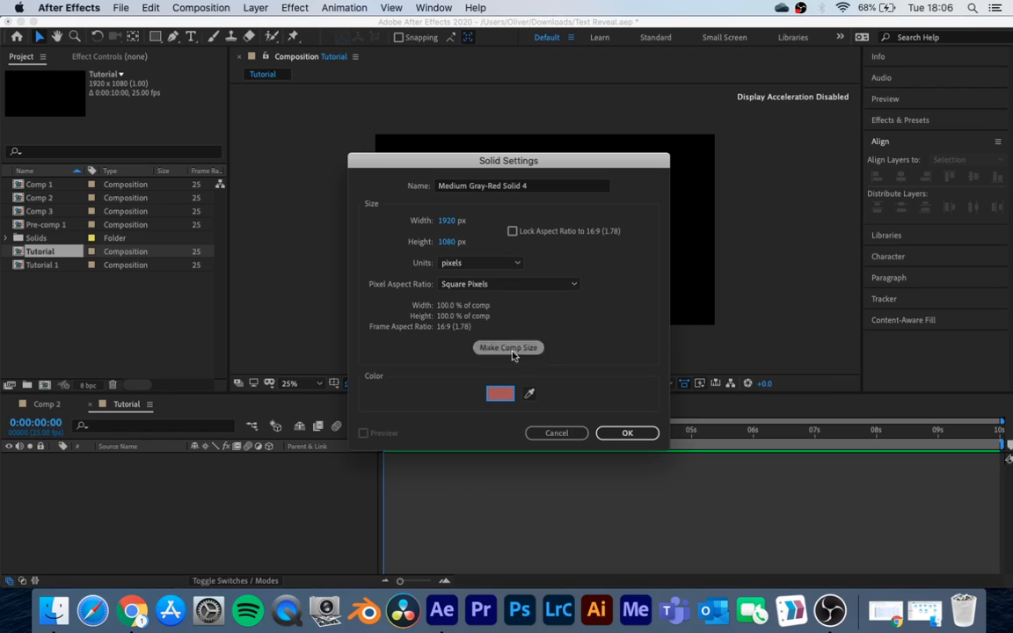
click(517, 351)
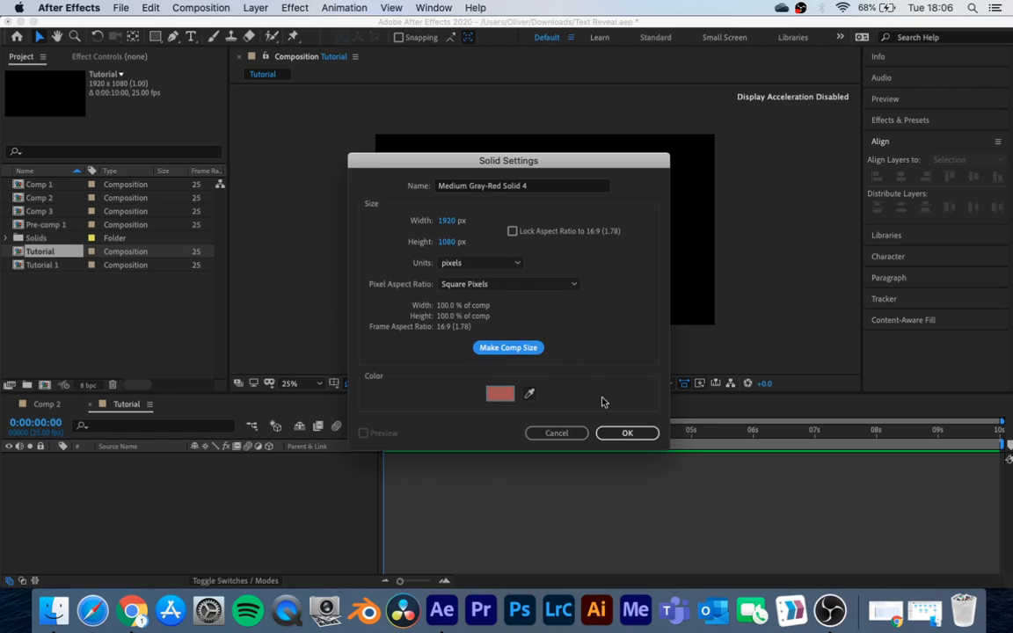
click(616, 433)
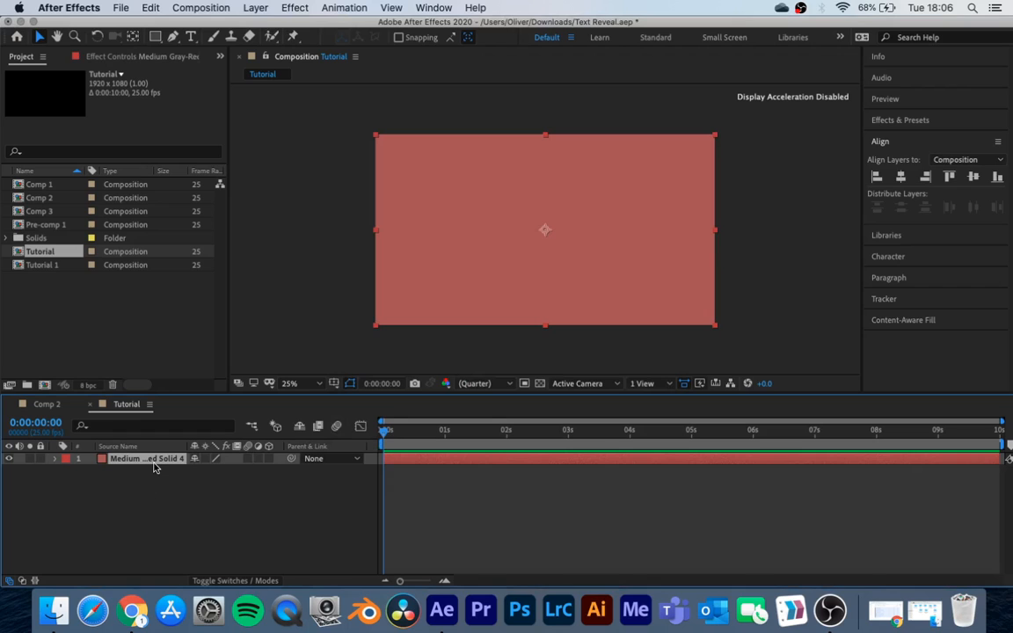
key(Return)
text(BG)
Add a text layer reading WIPE to the Tutorial composition
right_click(150, 495)
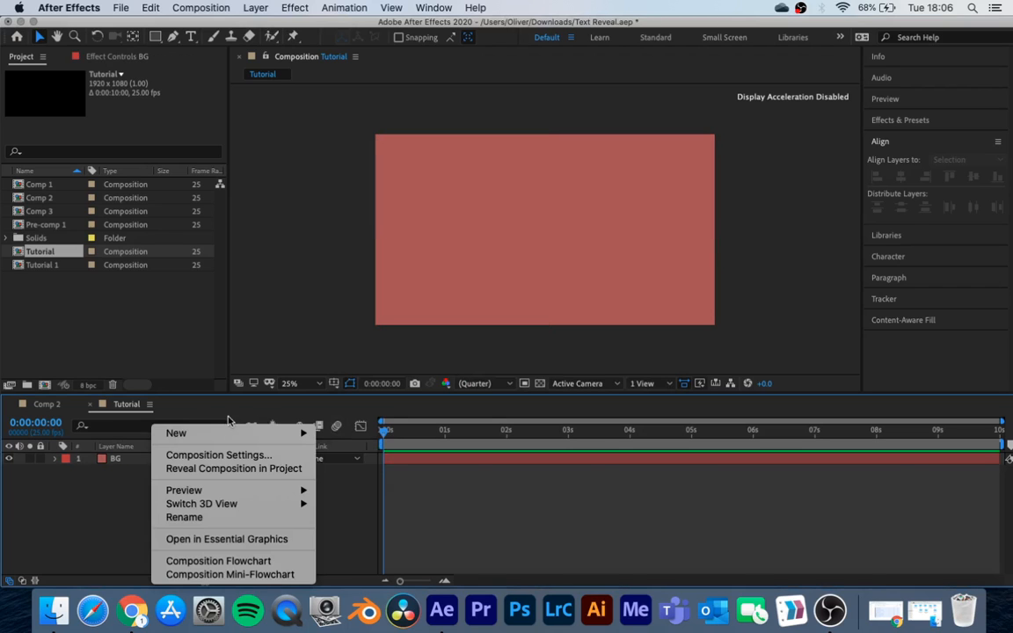
mouse_move(230, 435)
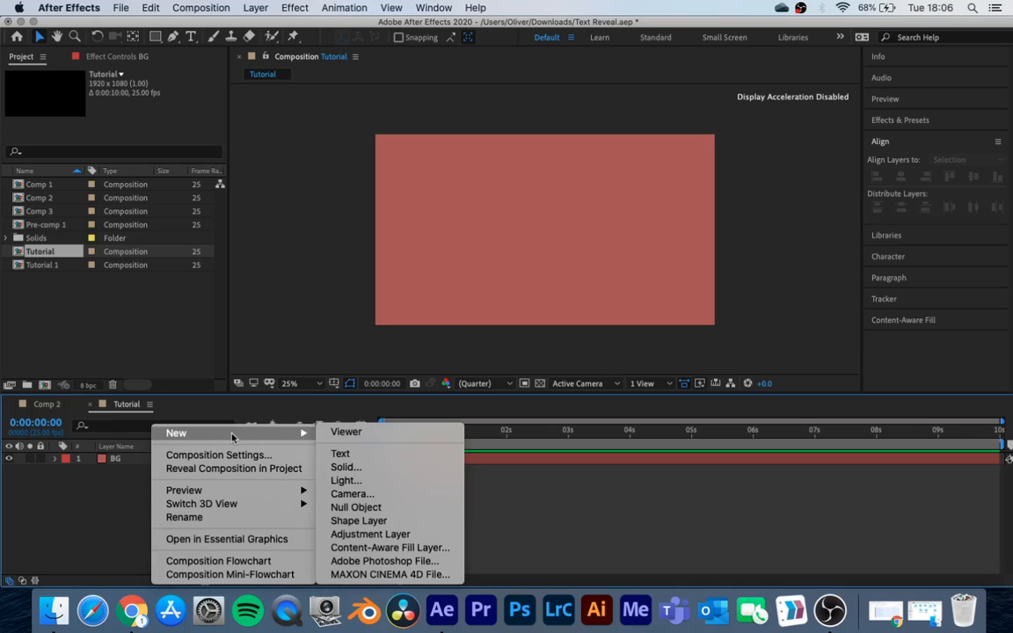
click(388, 458)
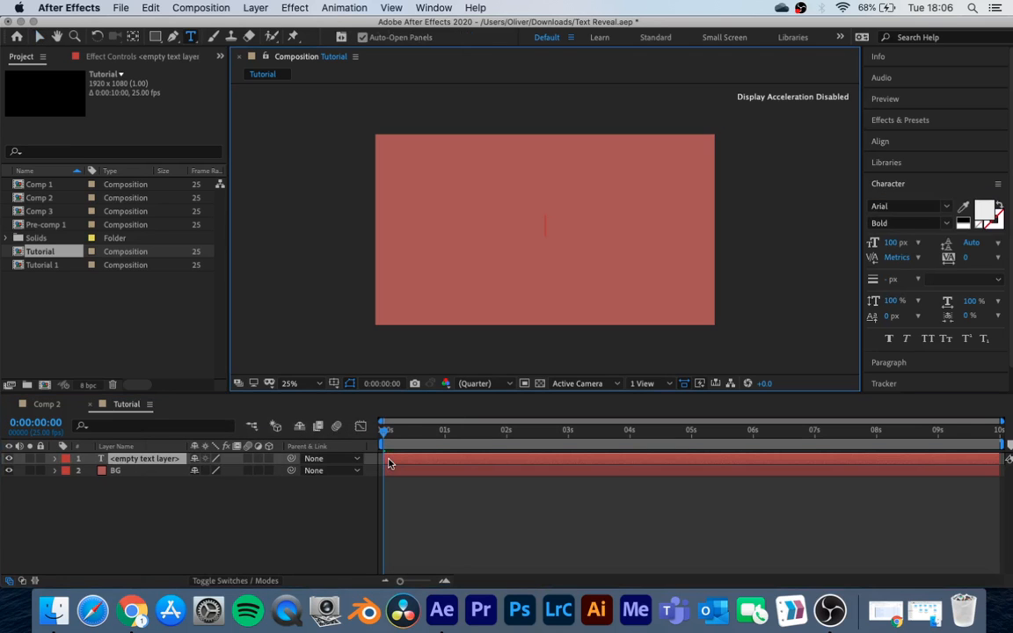
text(WIPE)
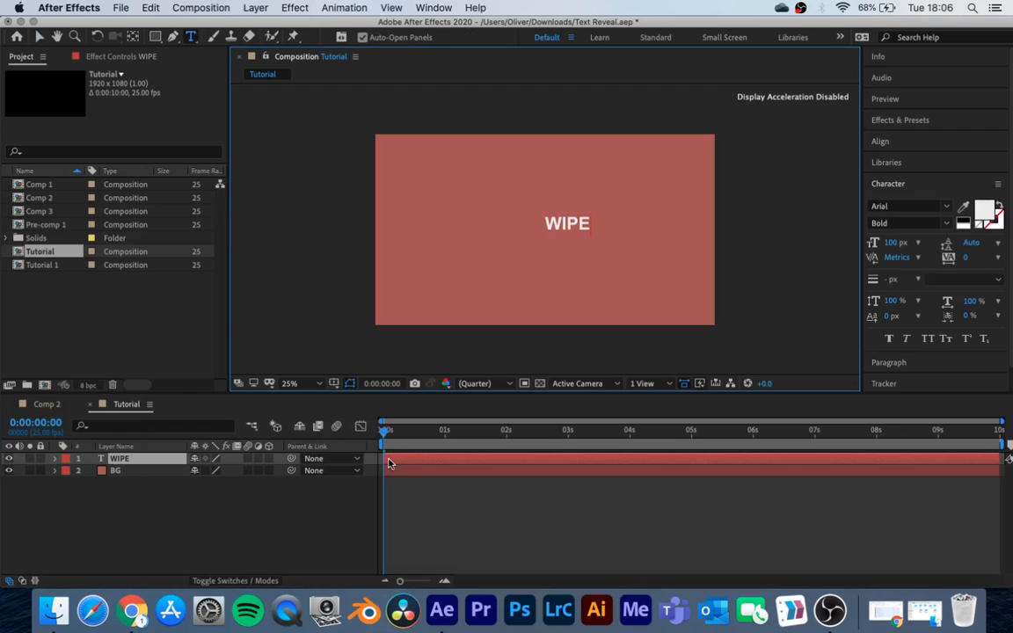
click(250, 519)
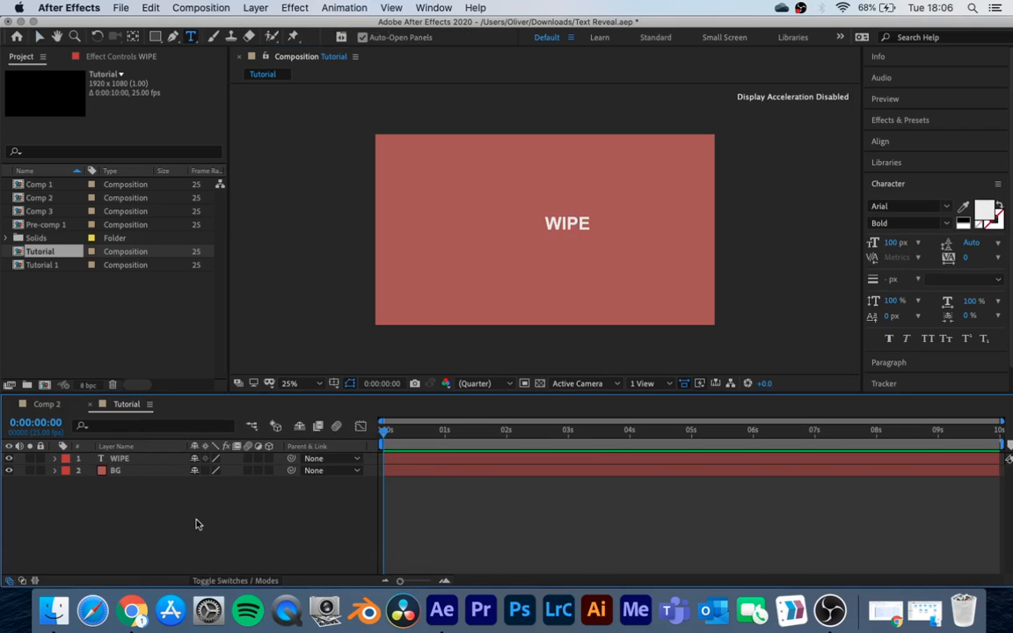
Duplicate the WIPE text layer and change the copy's wording to TEXT
click(125, 459)
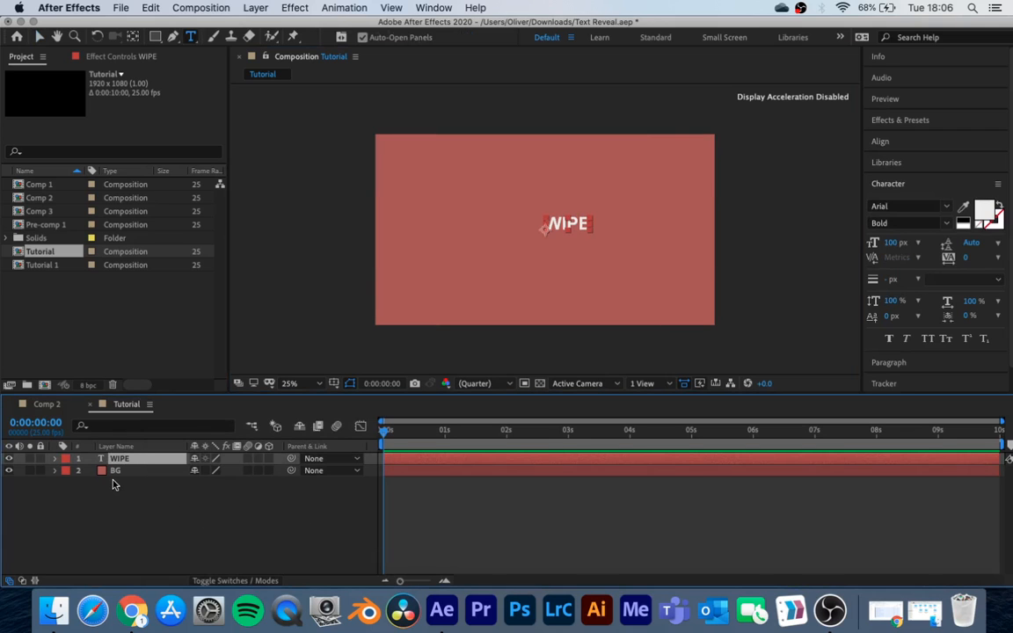
key(super+d)
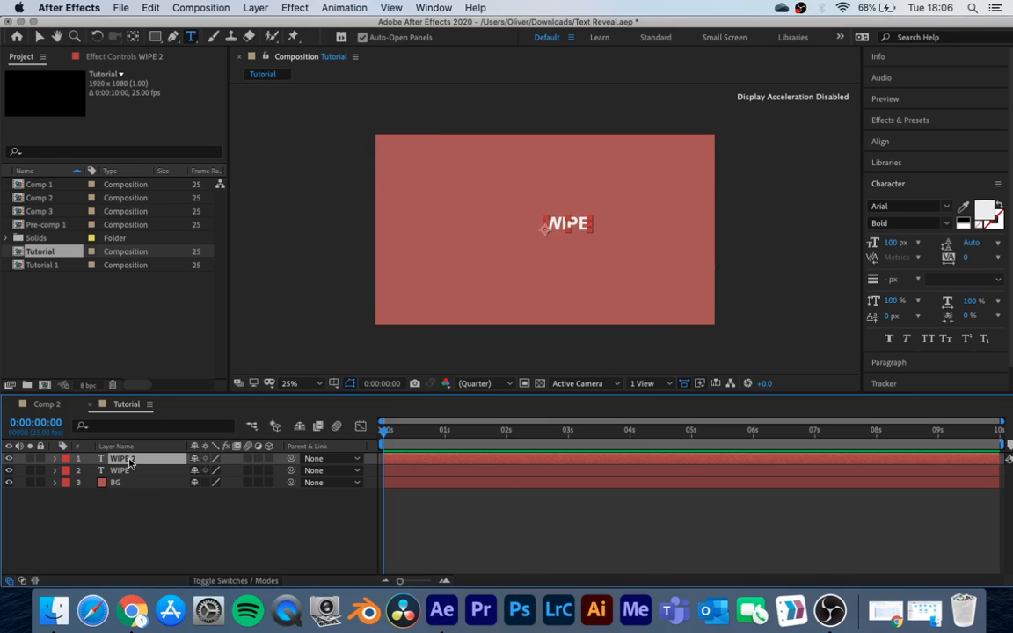
double_click(130, 463)
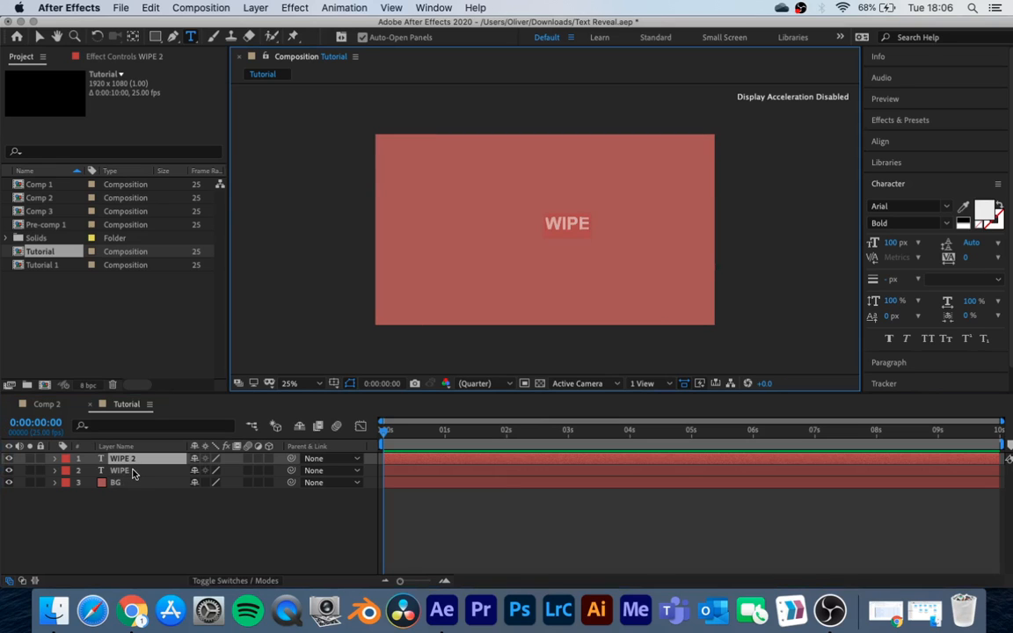
text(TEXT)
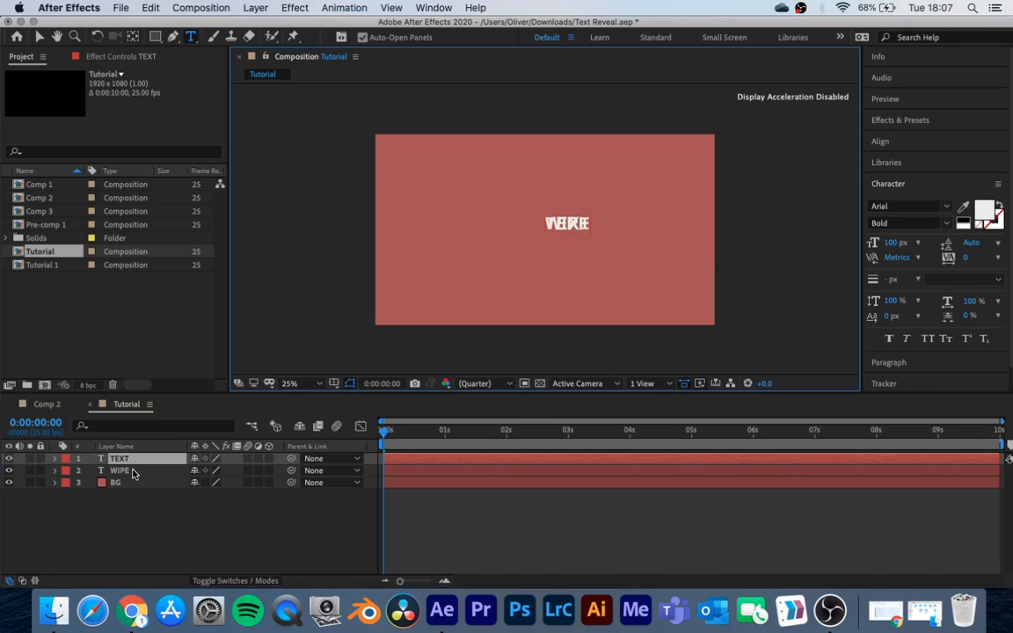
click(123, 521)
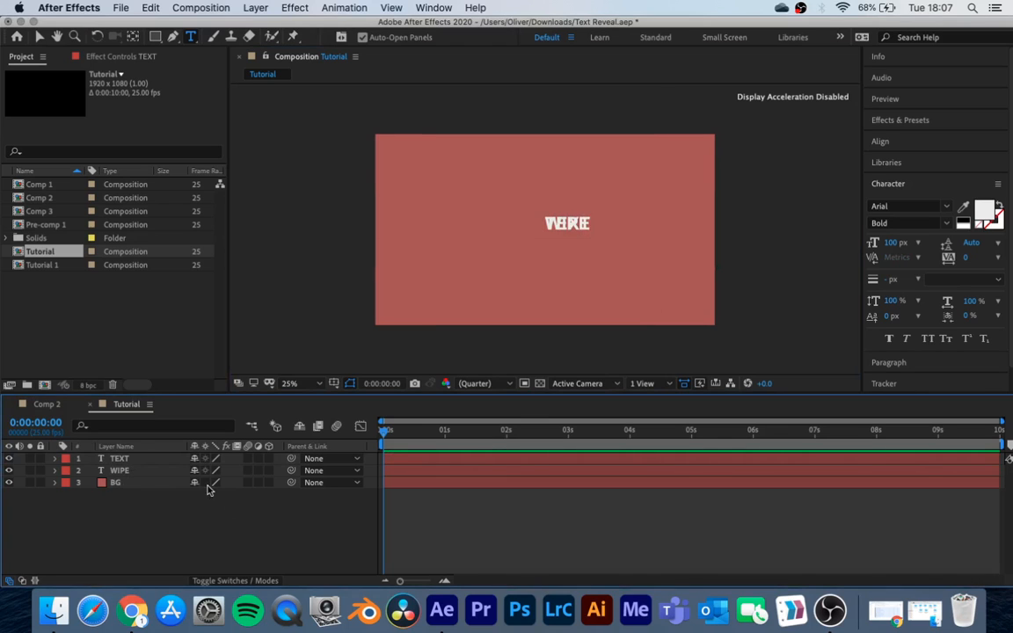
Reveal the Position property of the TEXT layer in the timeline
click(125, 461)
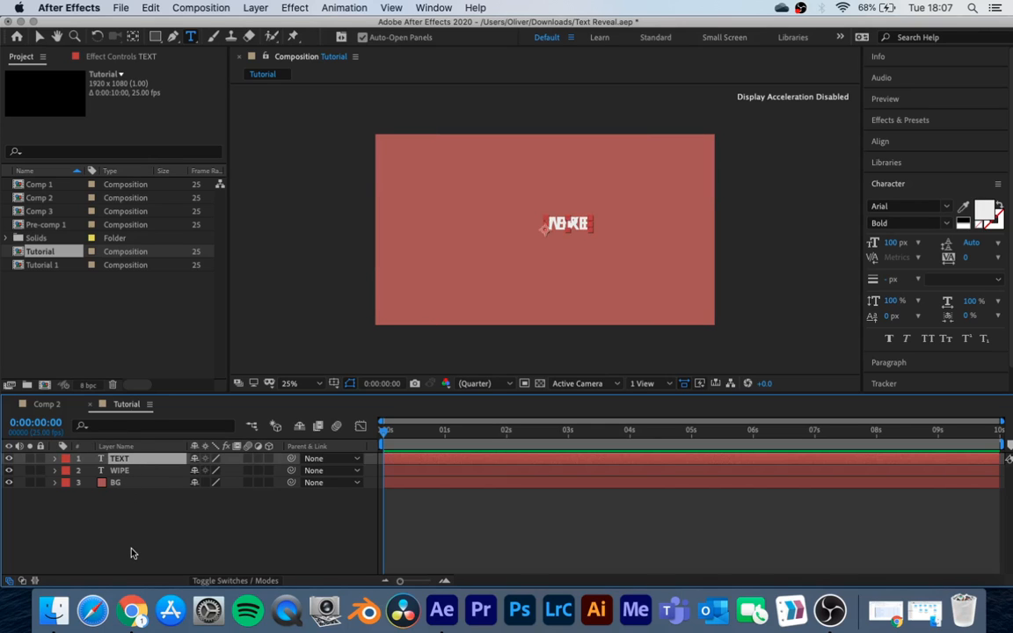
click(131, 552)
click(146, 472)
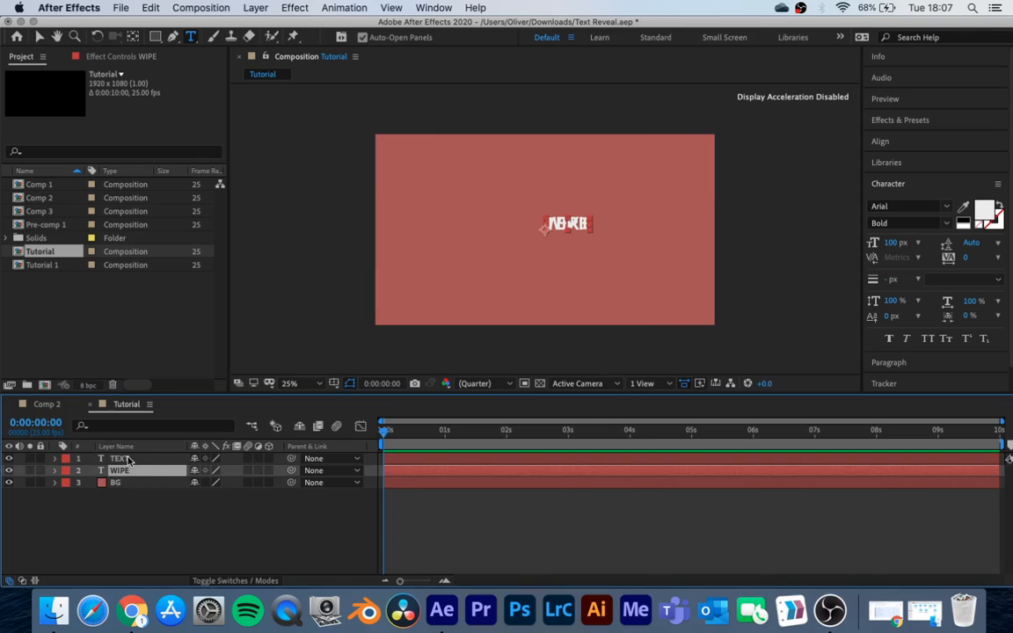
click(130, 461)
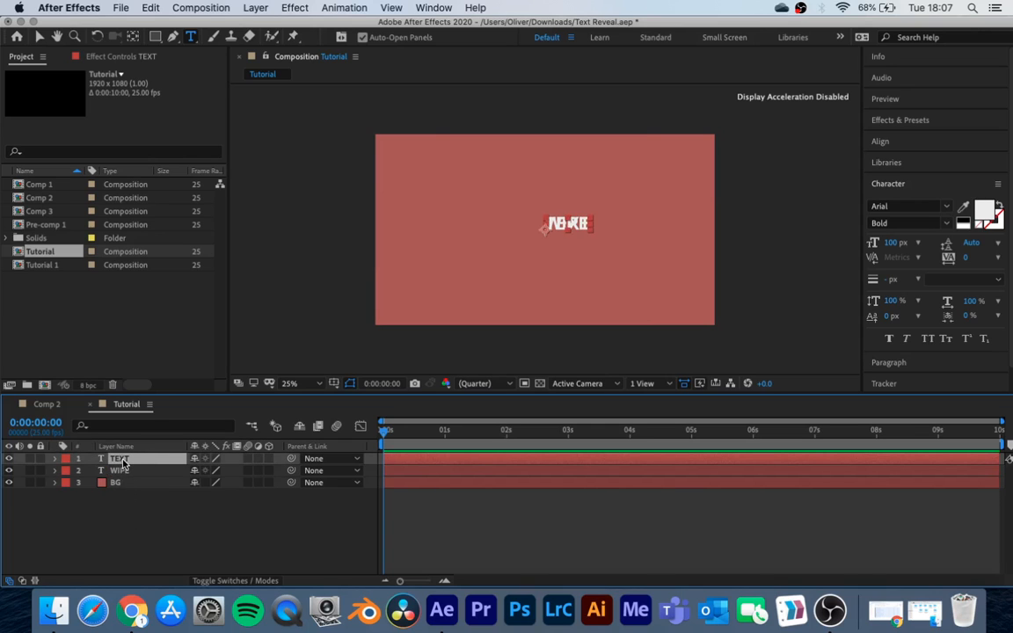
key(p)
click(217, 470)
text(405)
key(Return)
key(super+z)
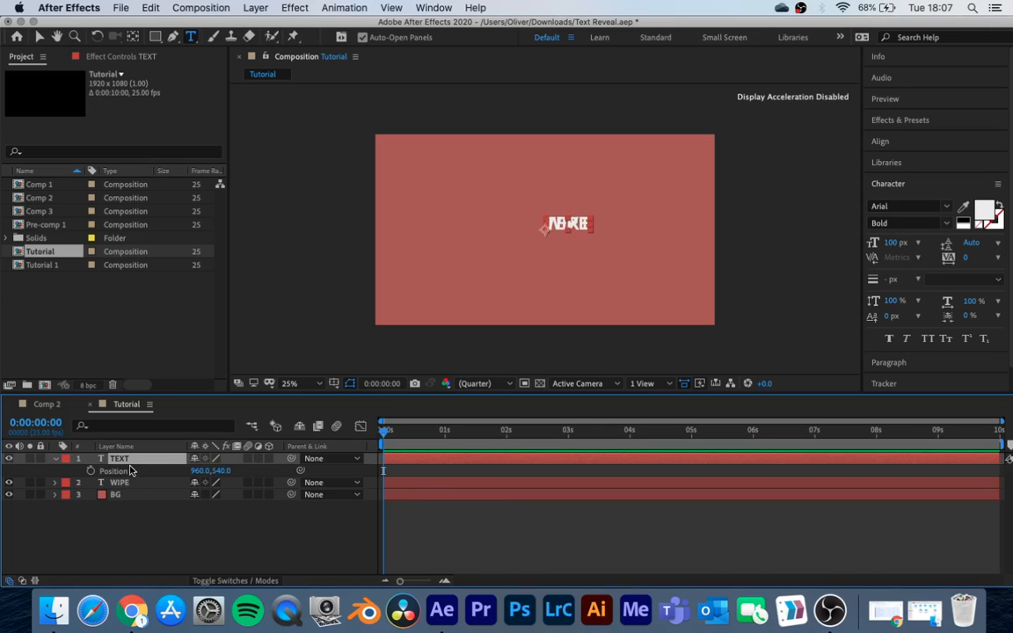
Move the TEXT layer to the left of the word WIPE, at an X position of 685
drag(200, 471, 1, 478)
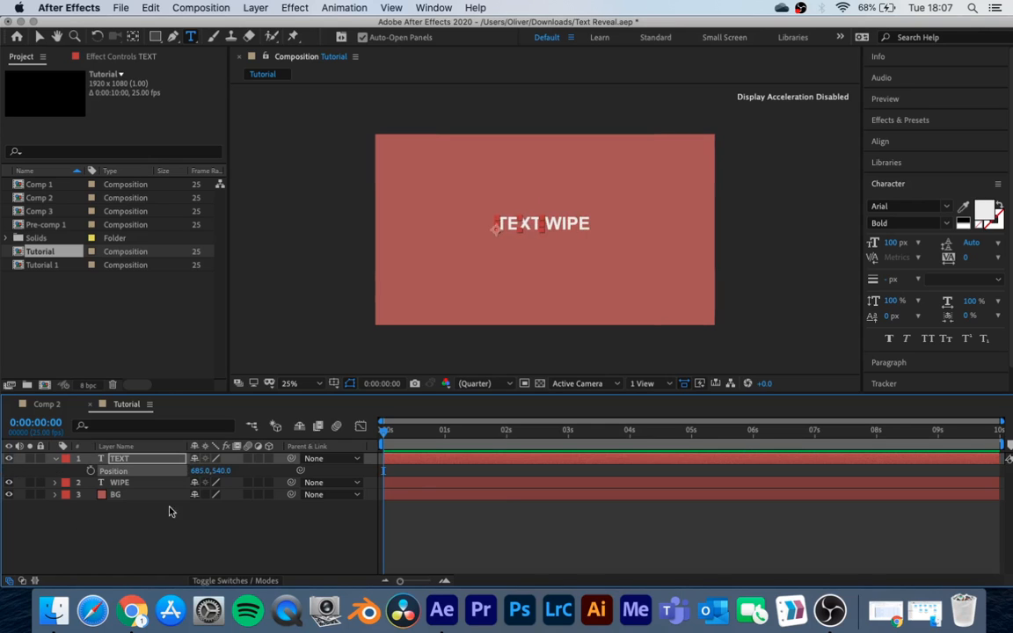
click(195, 533)
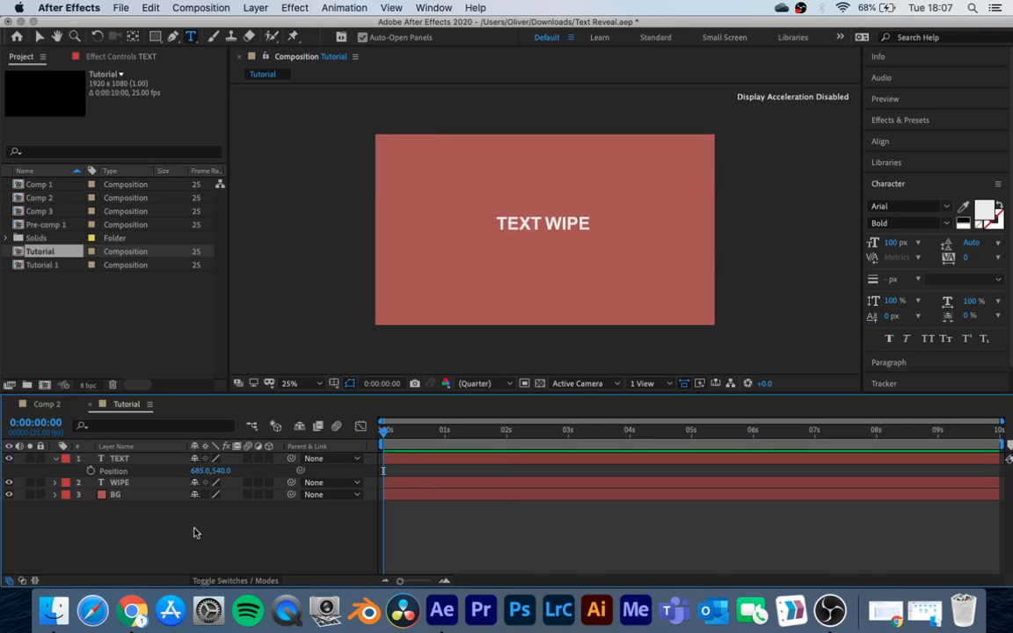
Shift the WIPE layer slightly to the right, to an X position of 980
click(112, 484)
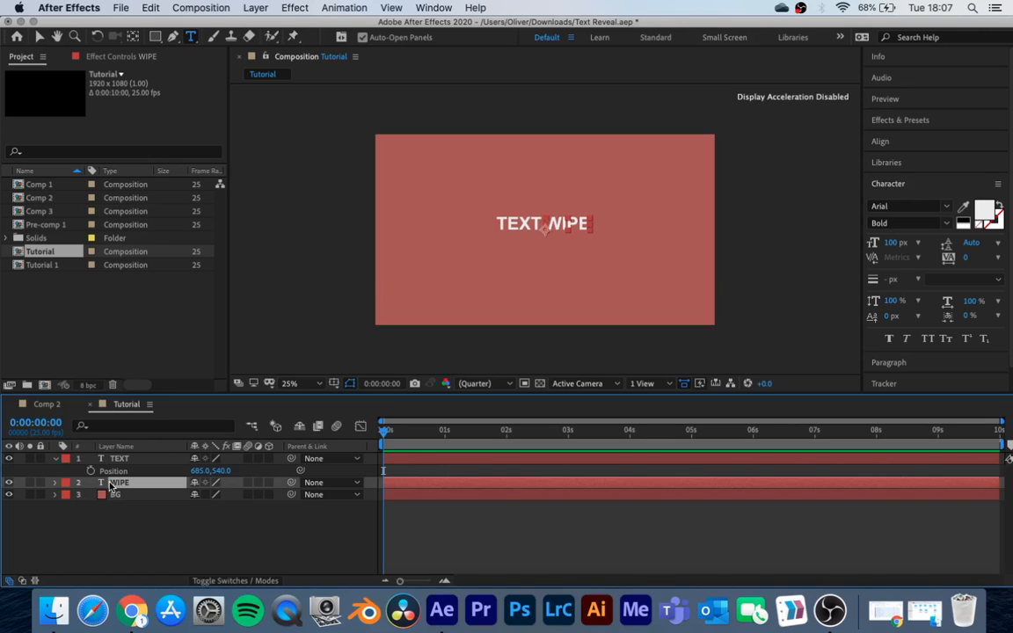
key(p)
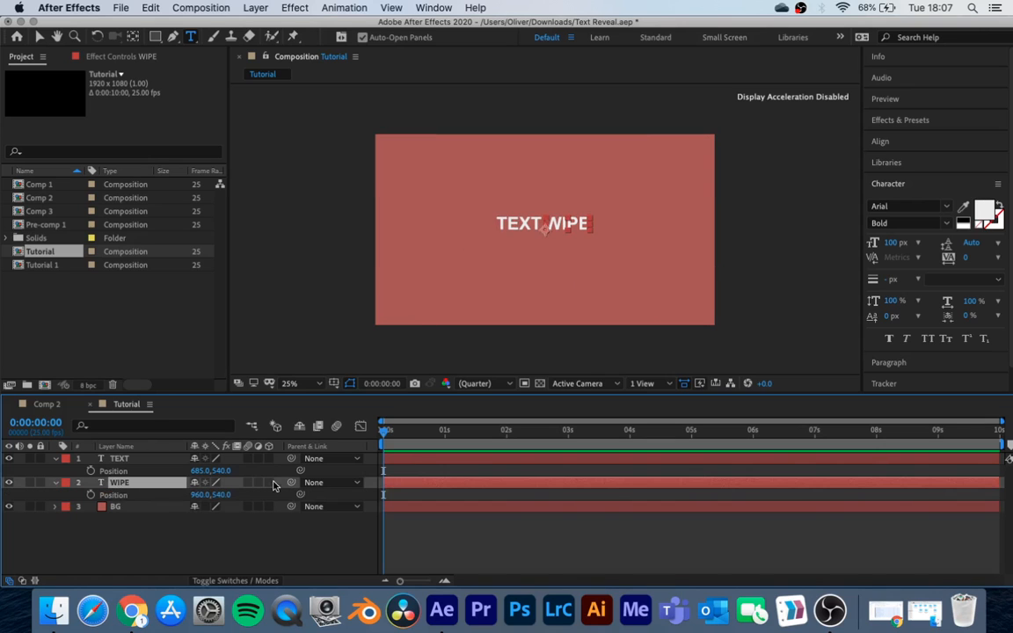
mouse_move(222, 495)
mouse_down()
mouse_move(235, 497)
mouse_move(217, 494)
mouse_up()
key(super+z)
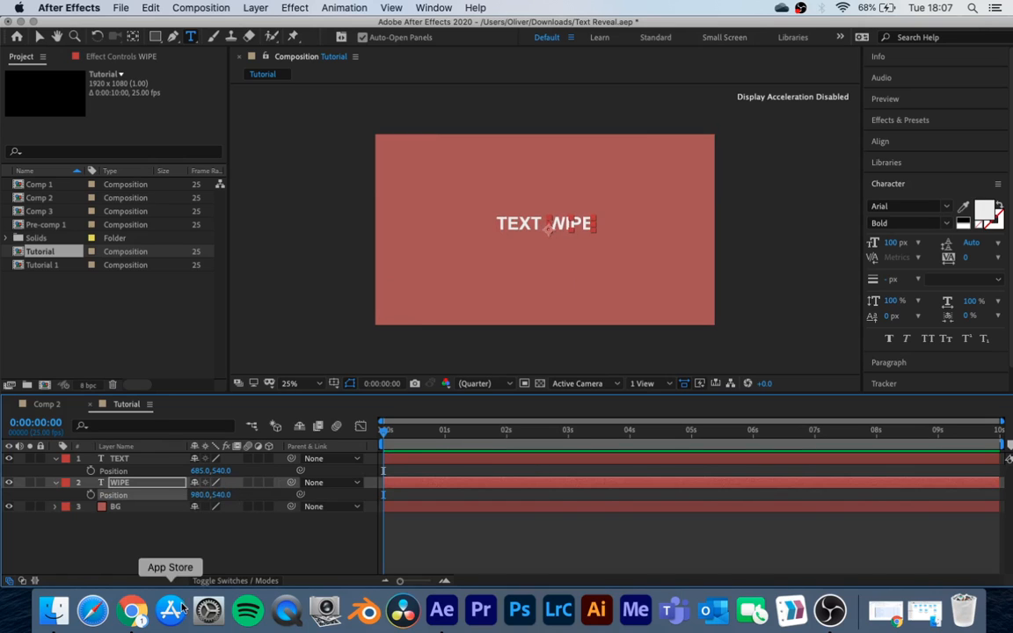
click(197, 545)
Change the font style of the word WIPE to Arial Regular
click(119, 484)
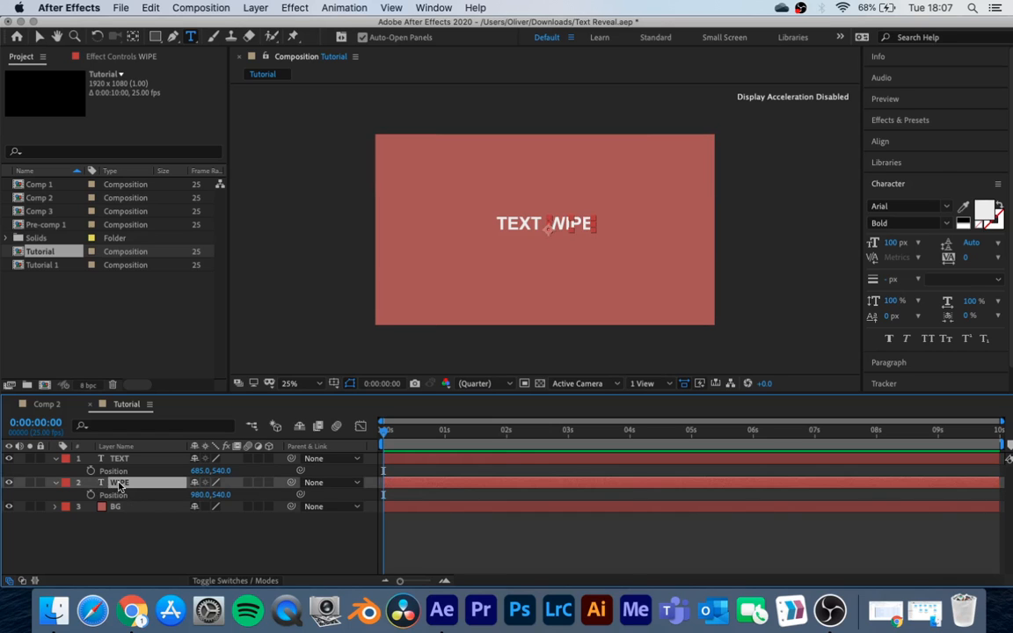
double_click(102, 485)
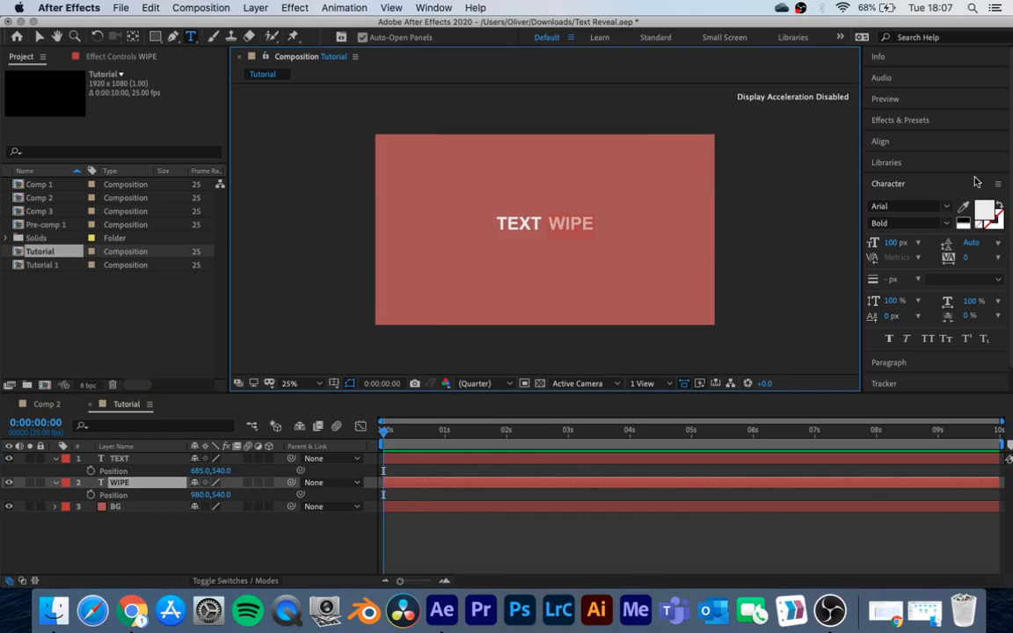
click(947, 223)
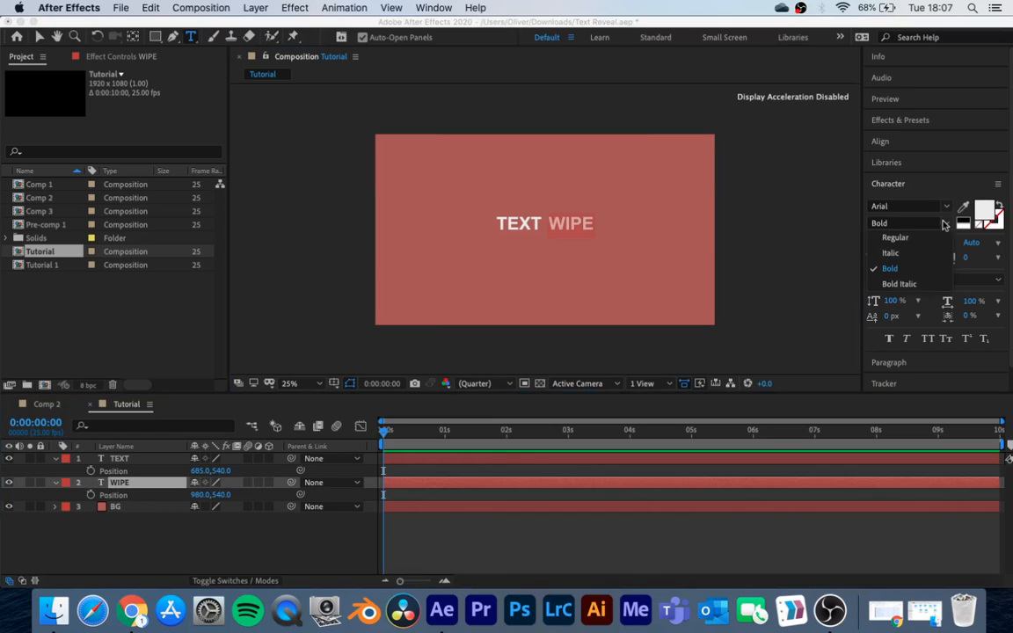
click(897, 240)
click(264, 538)
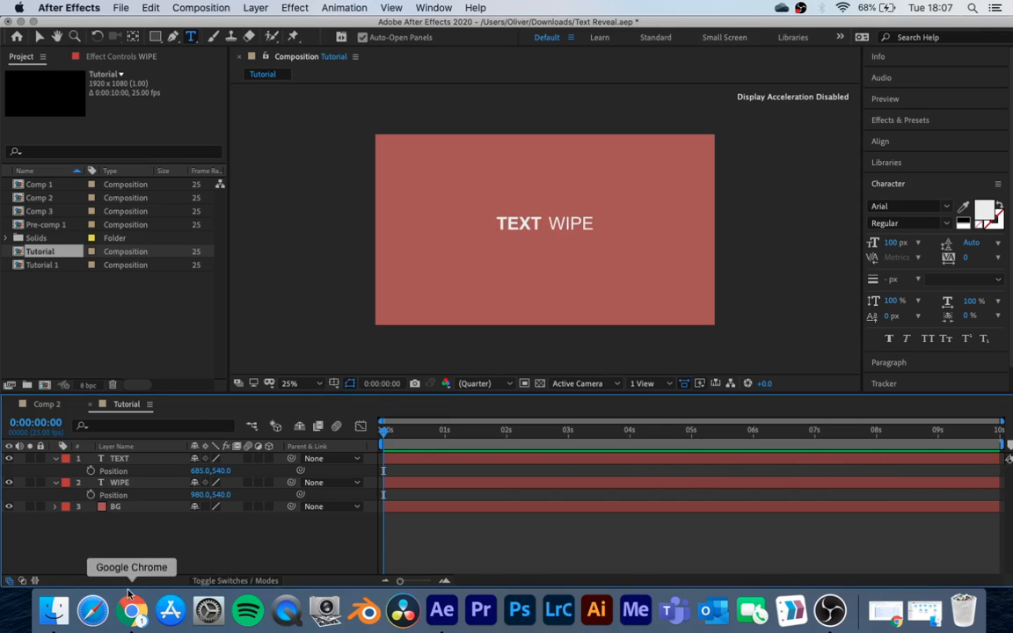
Collapse the Position properties of the TEXT and WIPE layers in the timeline
click(110, 459)
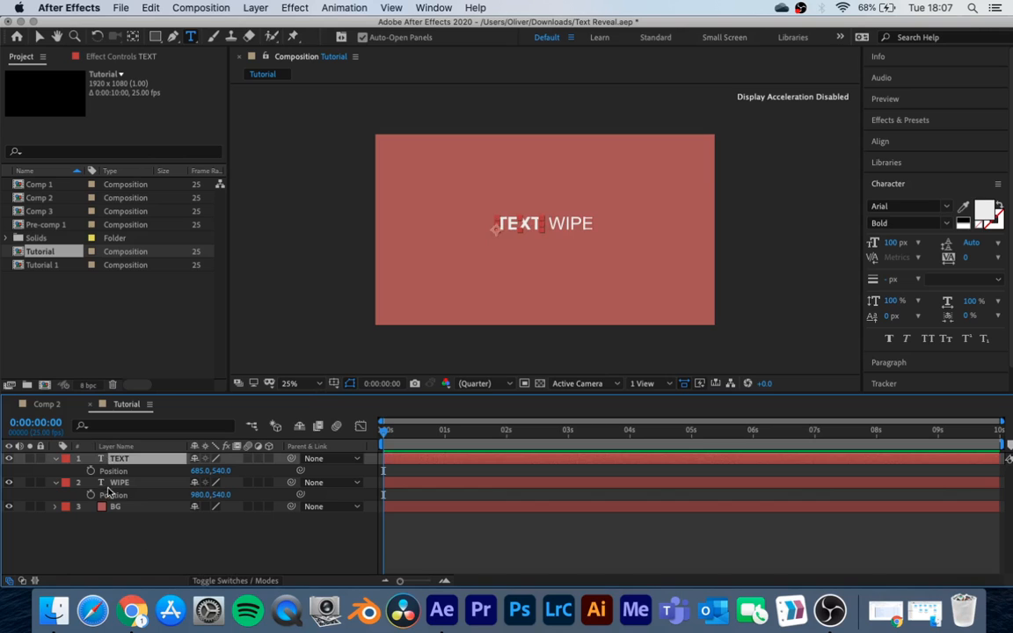
click(119, 525)
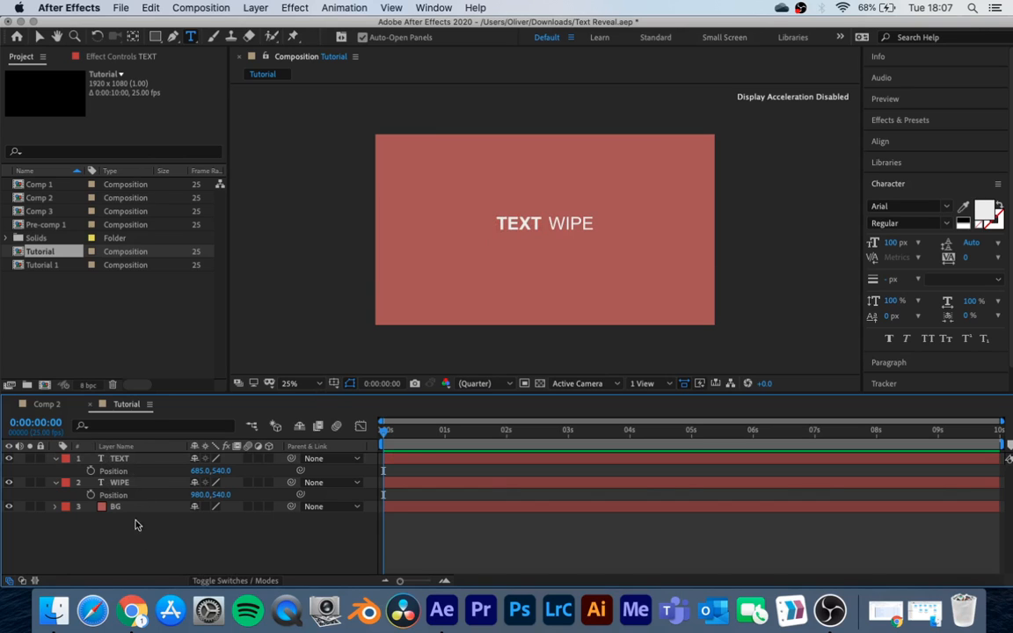
key(p)
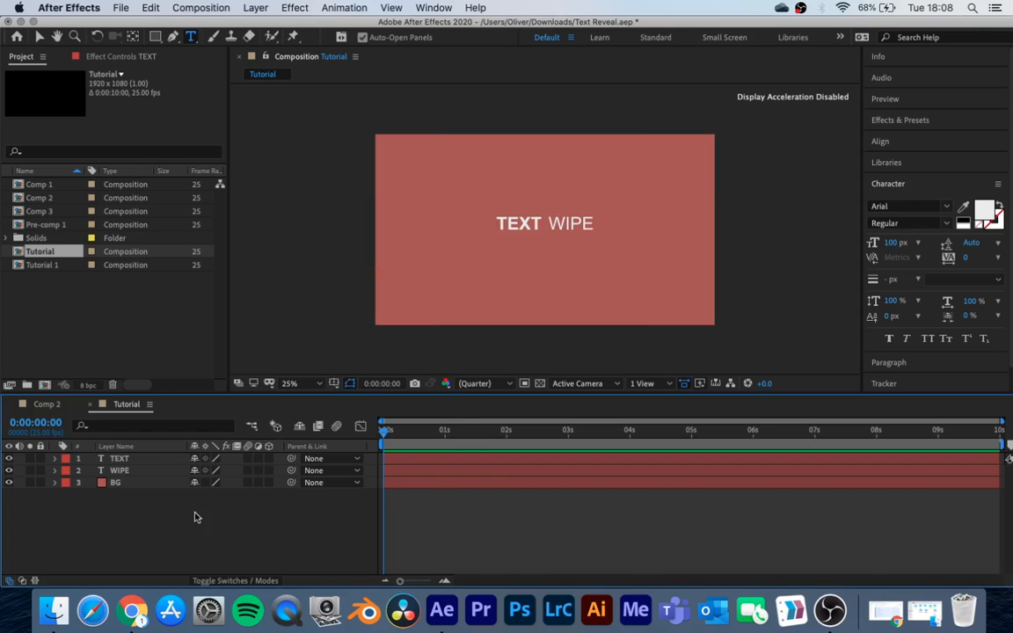
Add a new white solid layer, 1920 by 1080 px, to the Tutorial composition
right_click(149, 526)
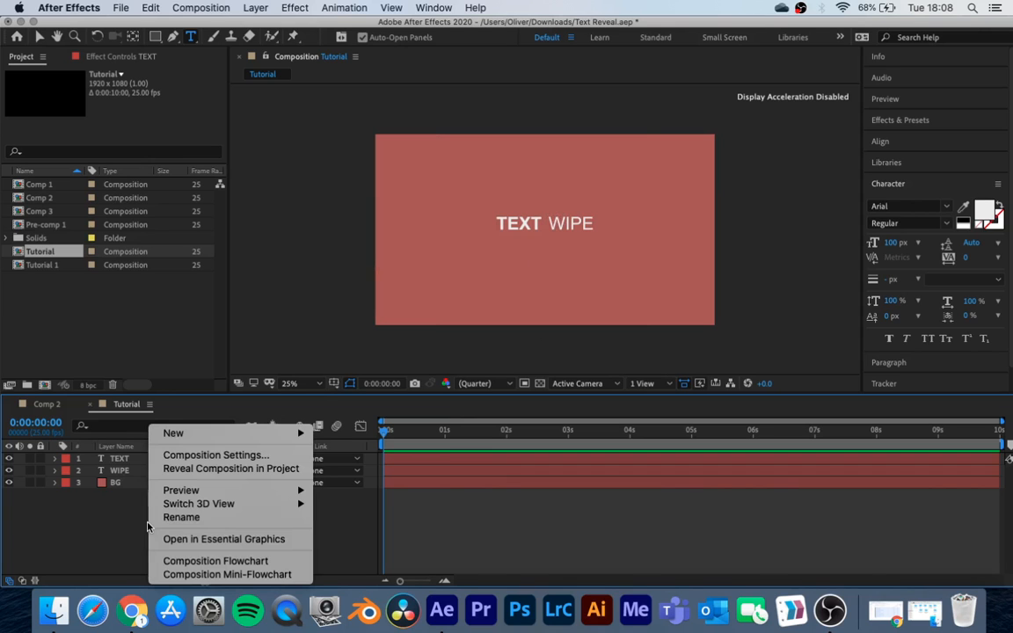
mouse_move(220, 433)
click(338, 468)
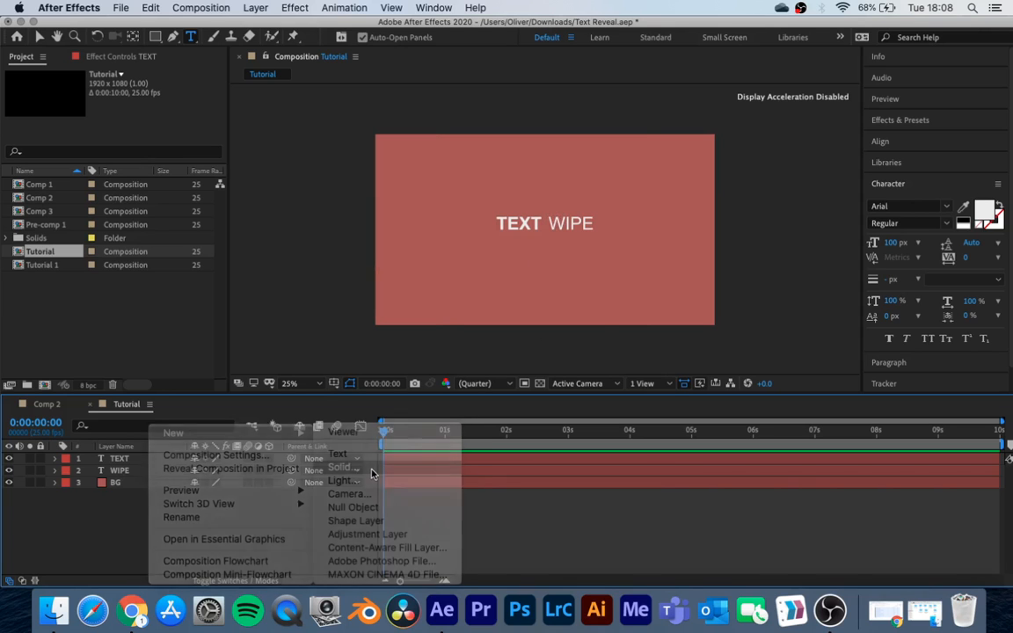
click(496, 392)
drag(455, 268, 266, 192)
click(651, 222)
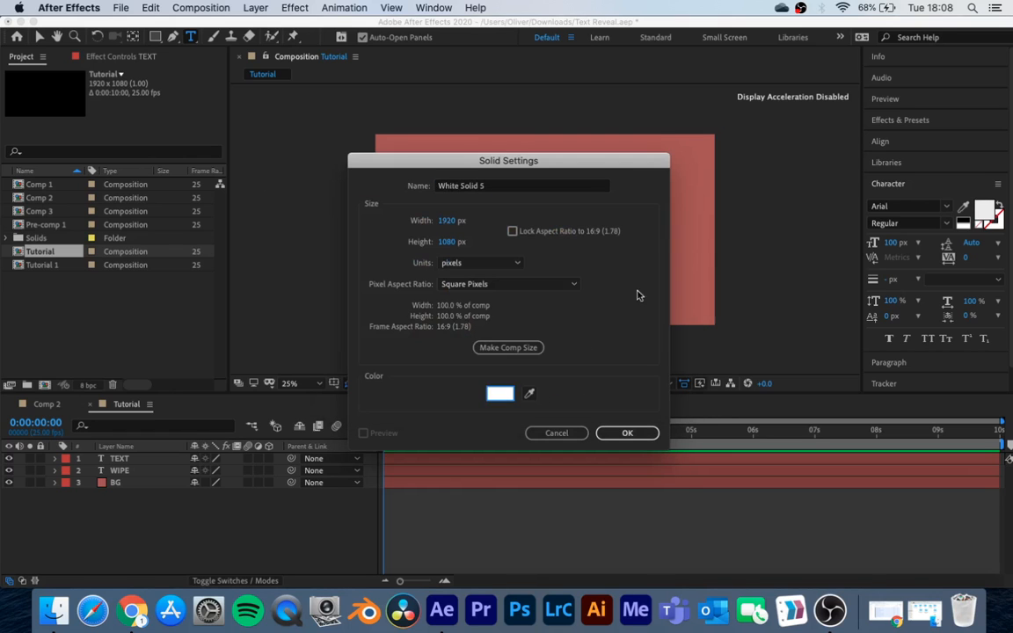
click(616, 433)
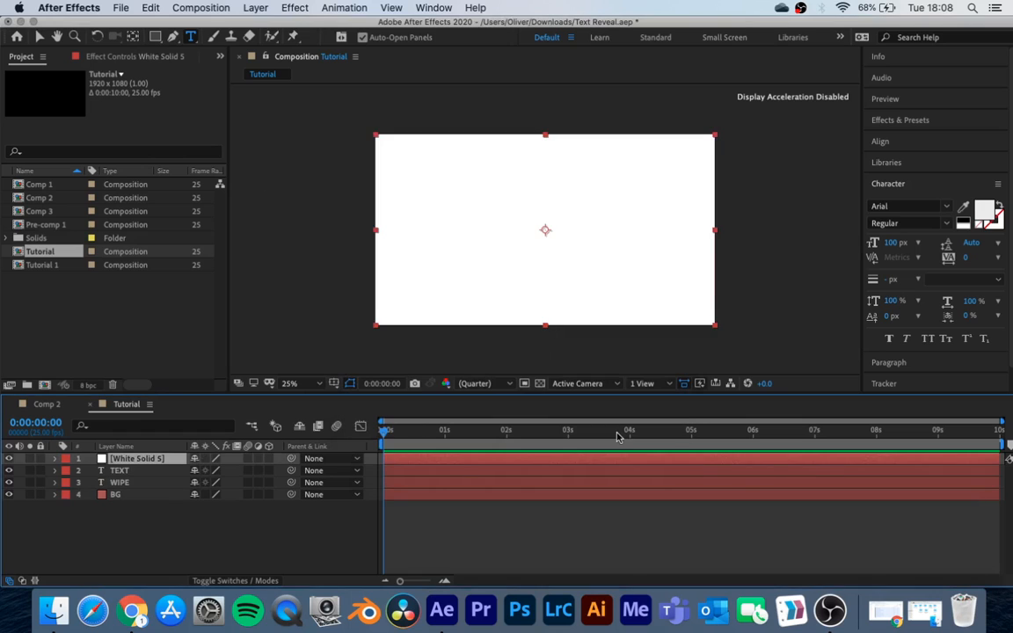
Rename the new white solid layer as Line
click(139, 459)
text(Line)
click(133, 545)
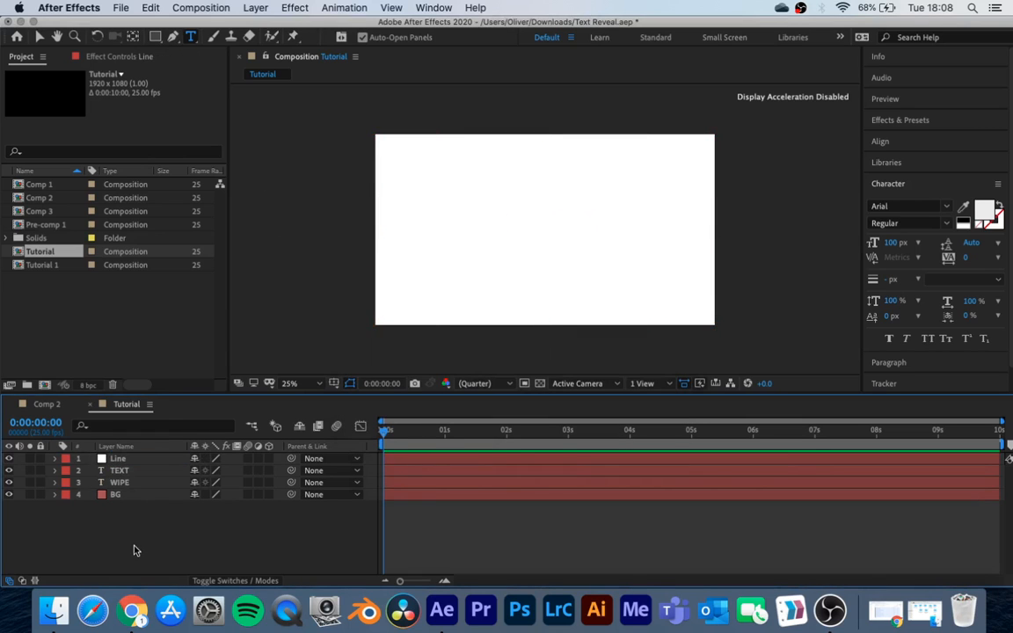
Unlink the Line layer's scale proportions and reduce its horizontal scale to 0.6% so it becomes a thin bar between the words
click(121, 459)
key(s)
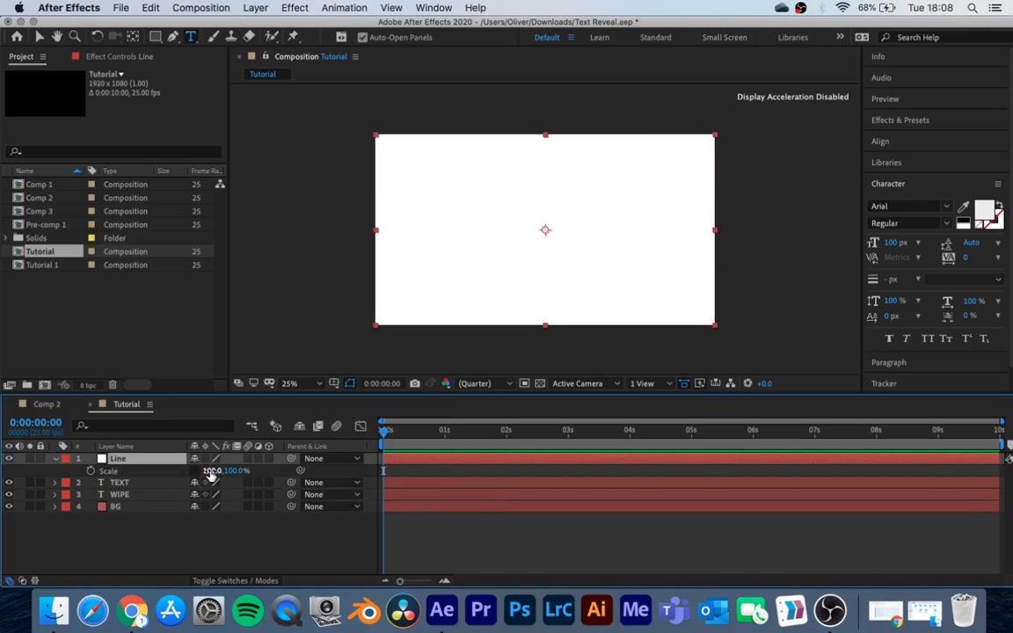
click(201, 542)
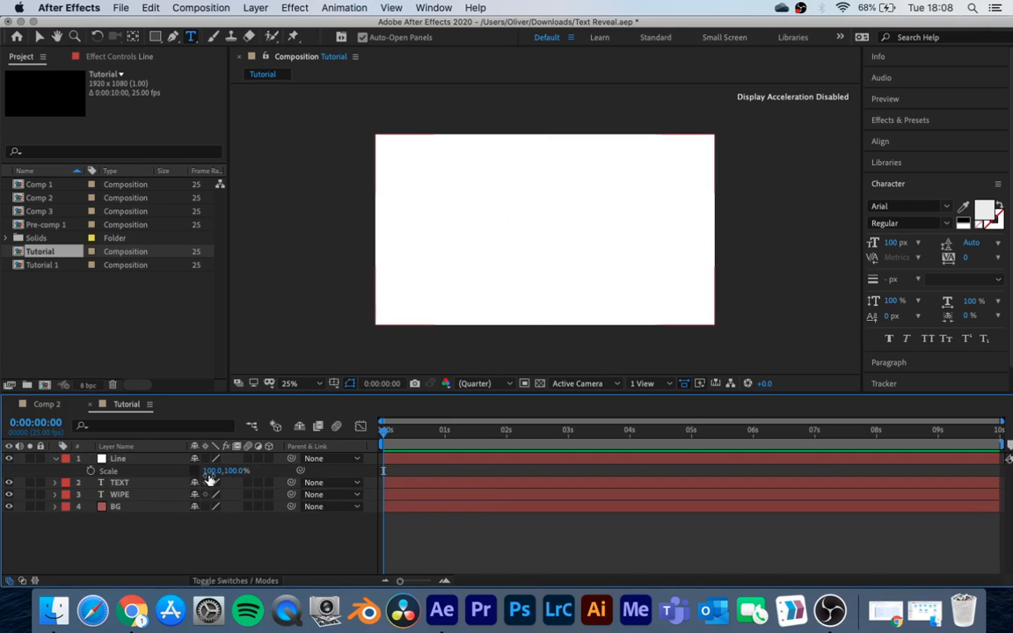
drag(214, 470, 134, 470)
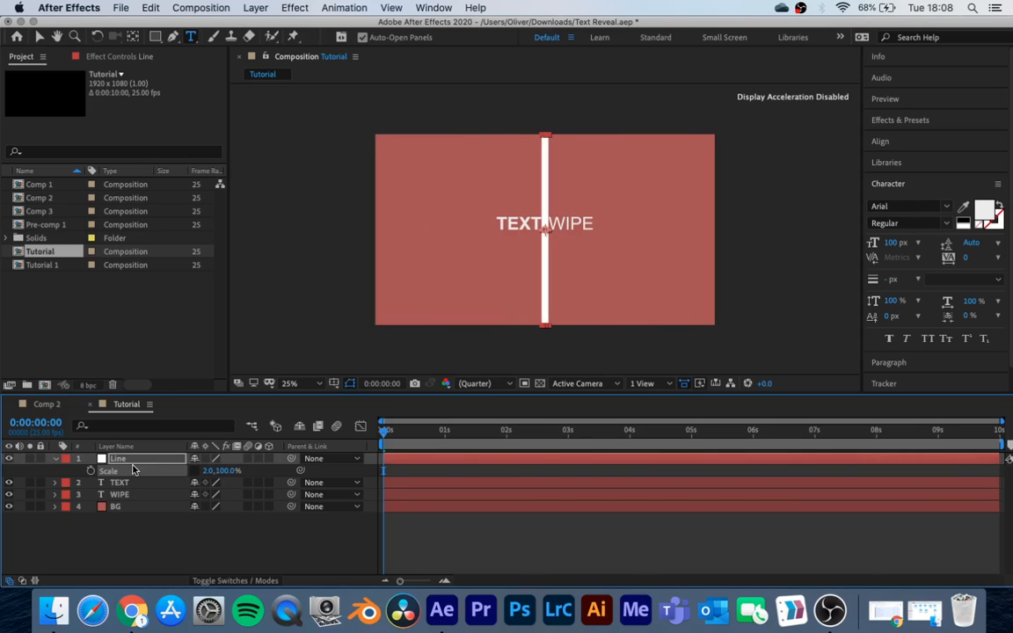
scroll(544, 222, up, 4)
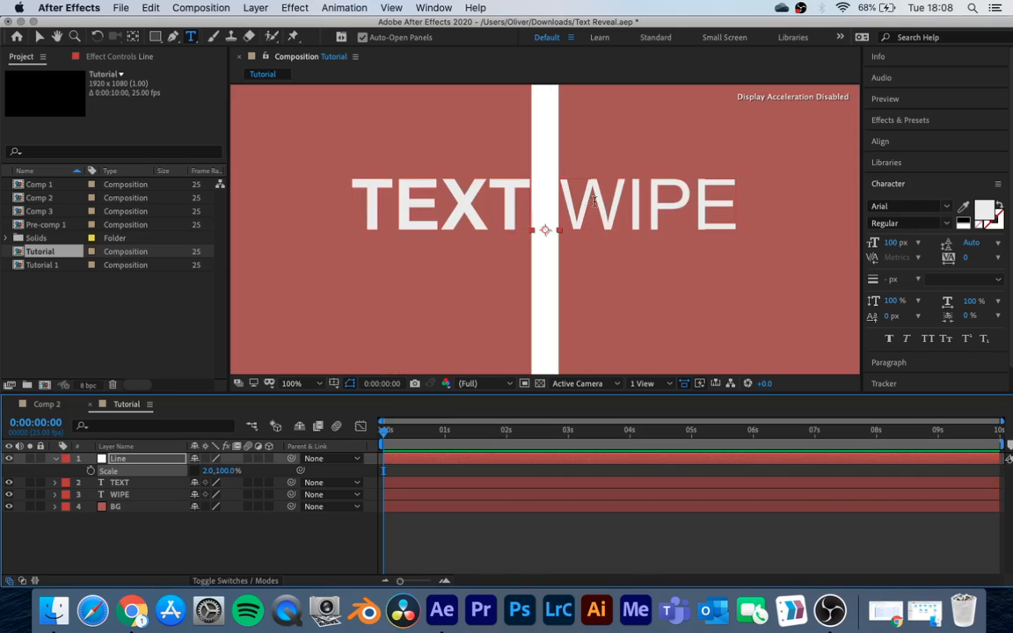
drag(548, 230, 553, 251)
key(super+t)
scroll(515, 264, up, 2)
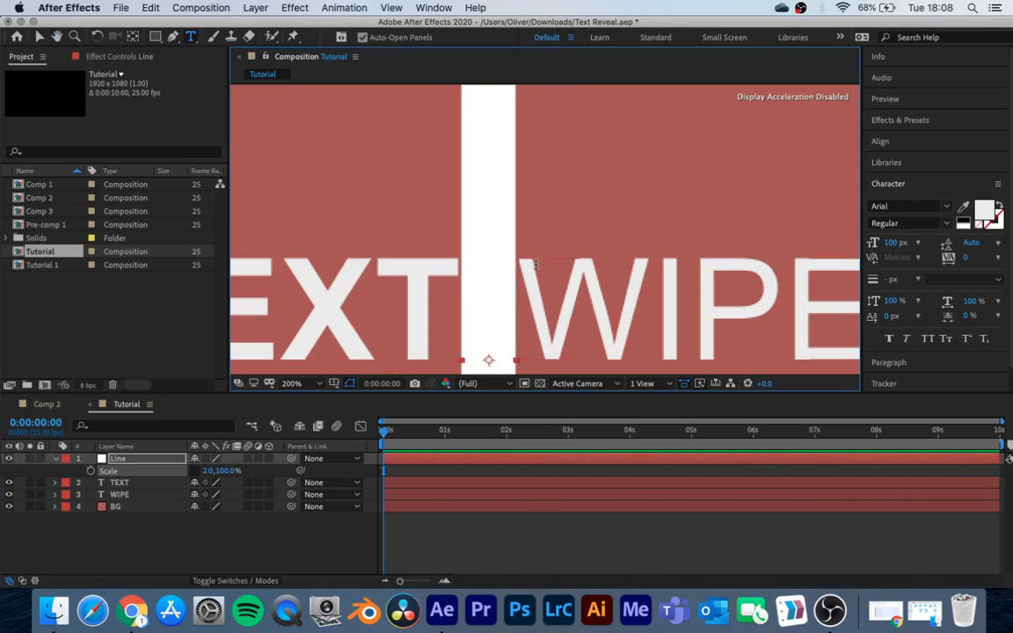
key(h)
drag(535, 218, 571, 152)
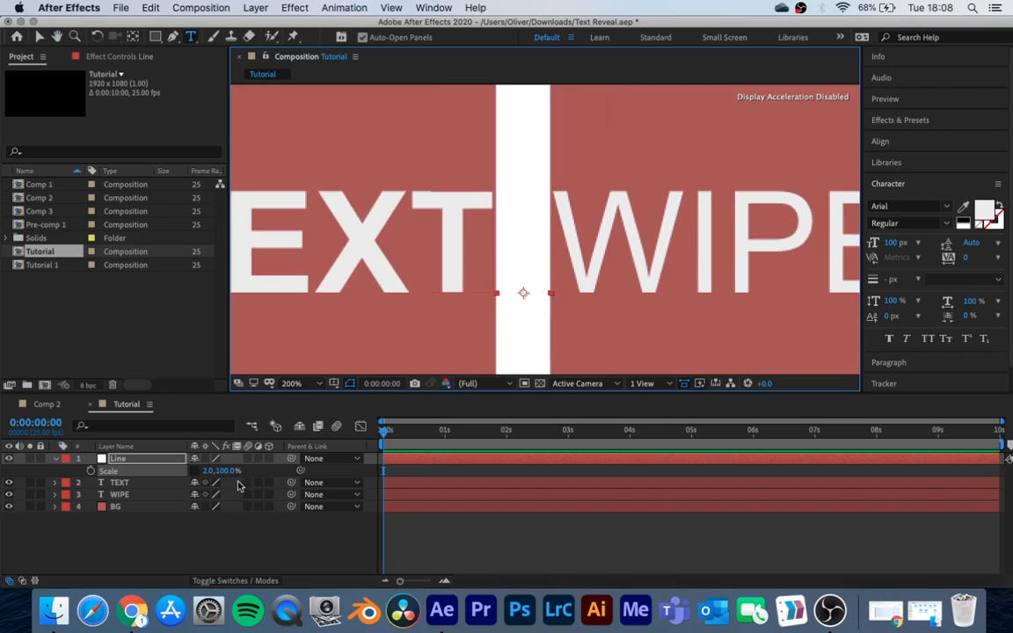
drag(211, 472, 202, 471)
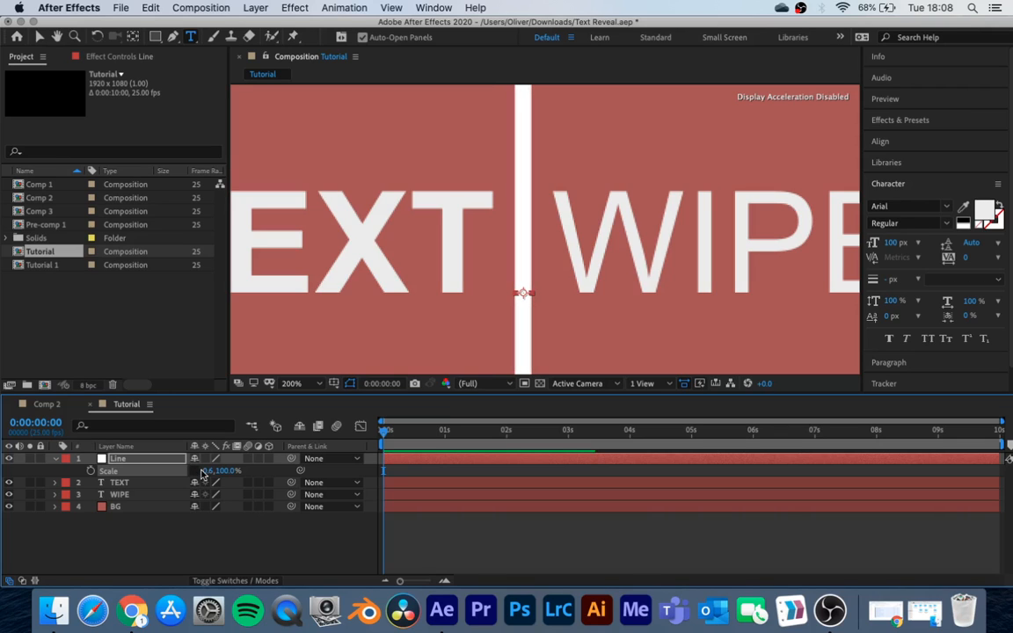
Shorten the Line layer by reducing its vertical scale to 11%
drag(162, 479, 172, 482)
scroll(540, 295, down, 4)
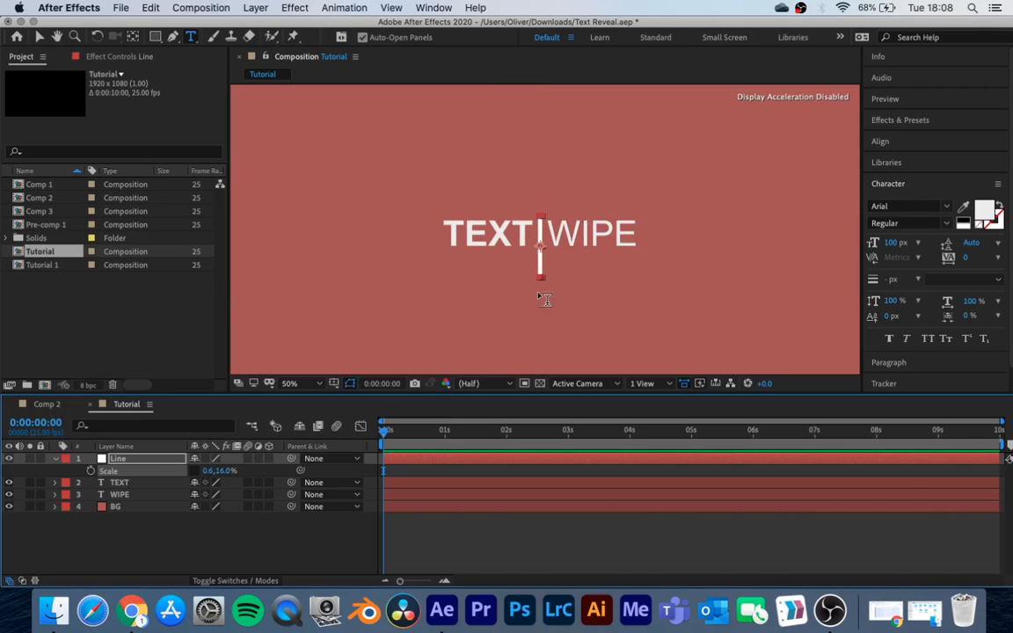
scroll(543, 295, up, 2)
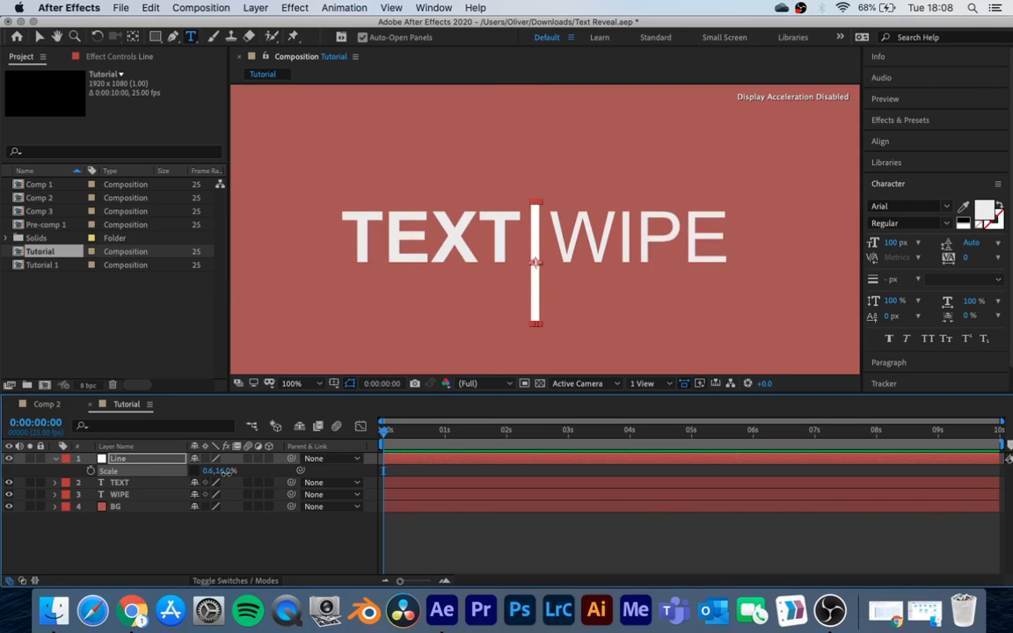
drag(227, 471, 220, 473)
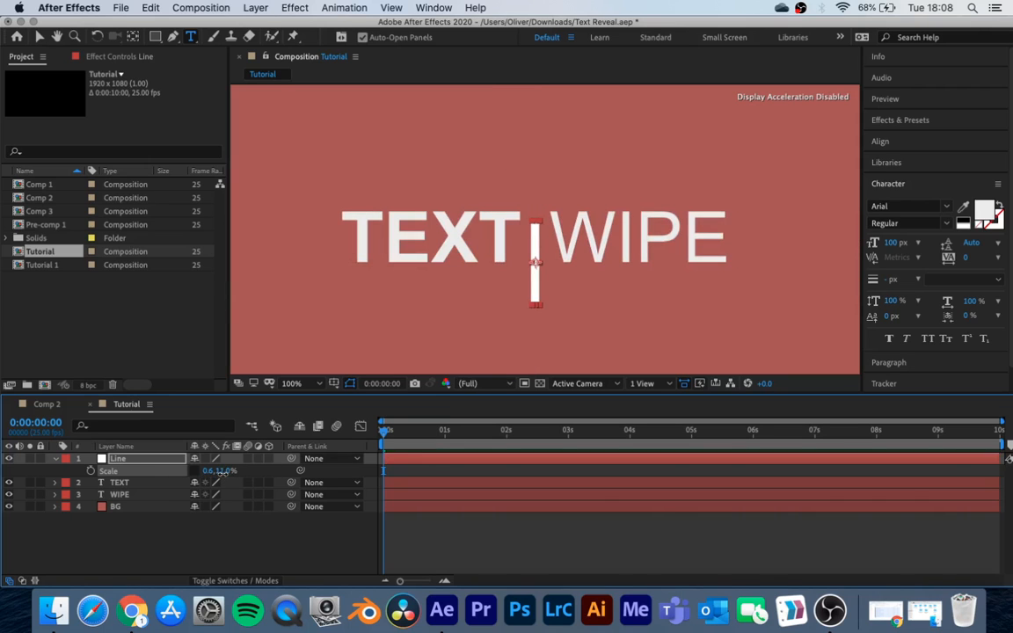
click(172, 552)
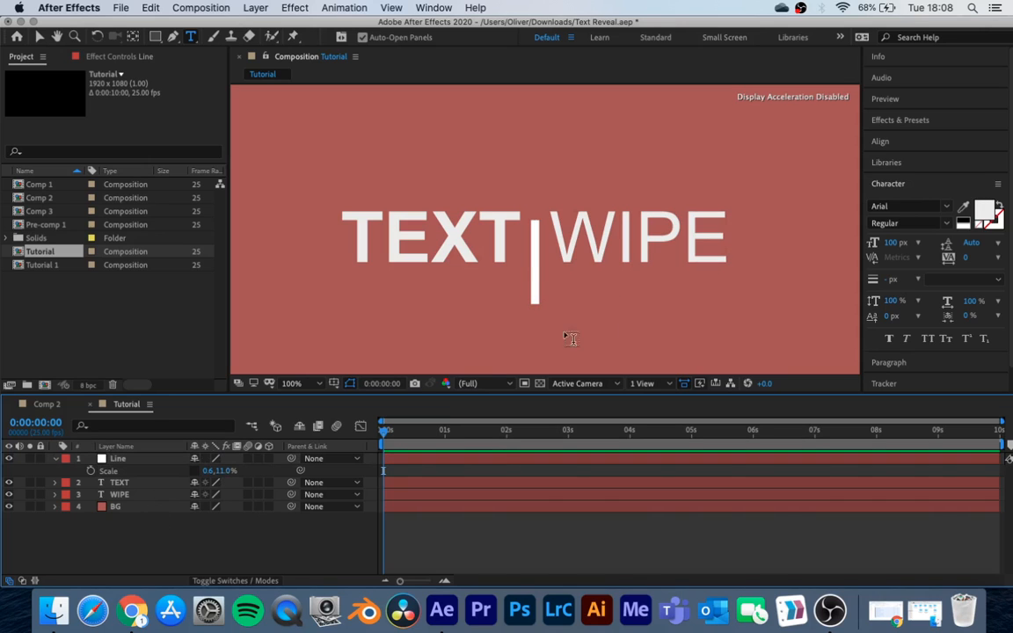
Move the Line layer up to a Y position of 503, centring it vertically on the words
click(132, 461)
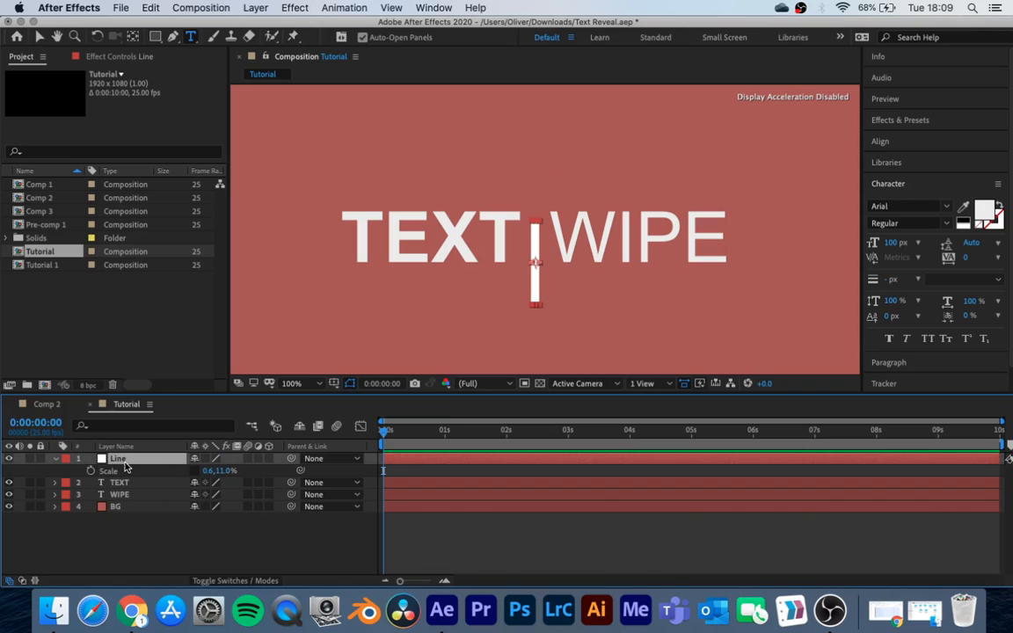
key(p)
drag(223, 472, 201, 460)
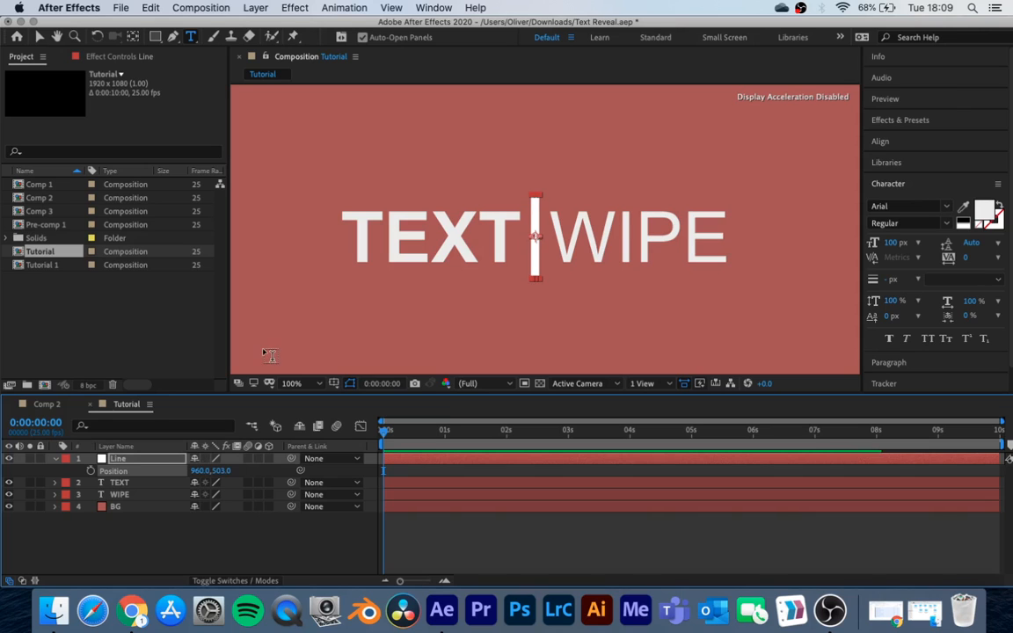
click(258, 542)
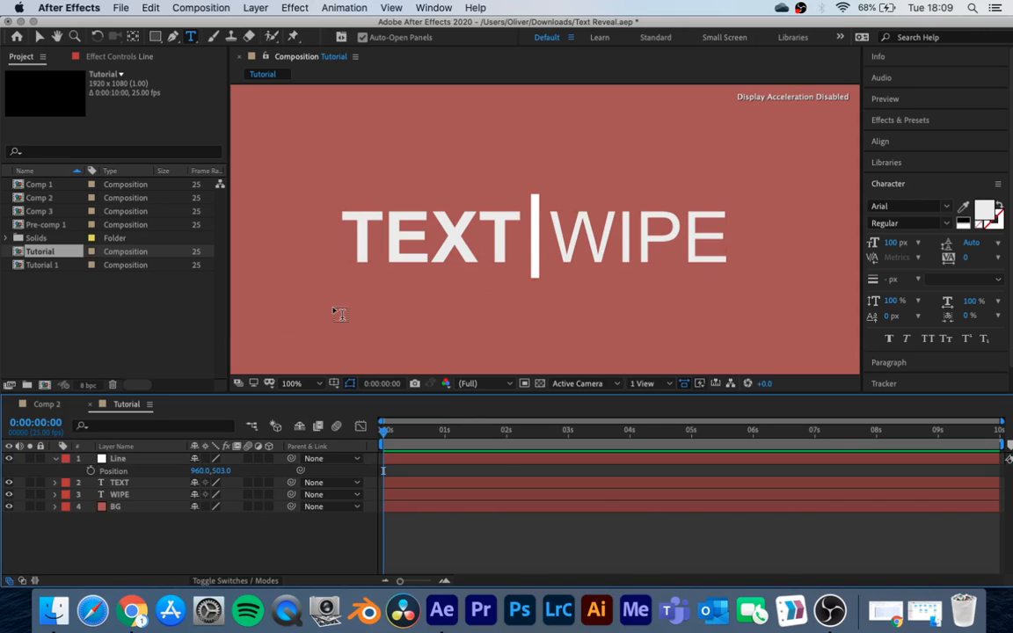
Switch to the Selection tool and collapse the Line layer's properties in the timeline
key(v)
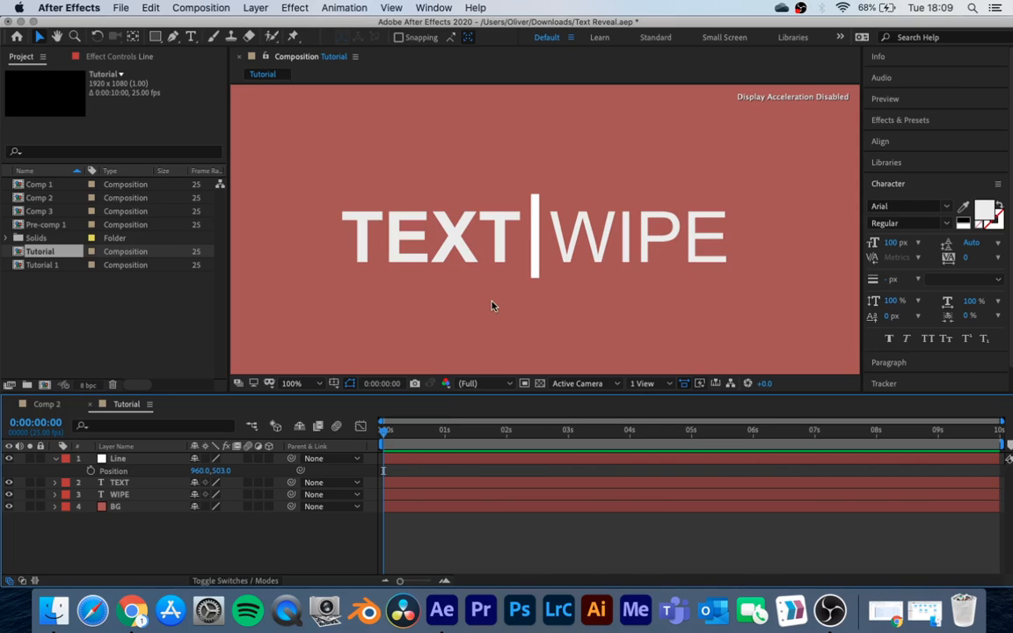
key(comma)
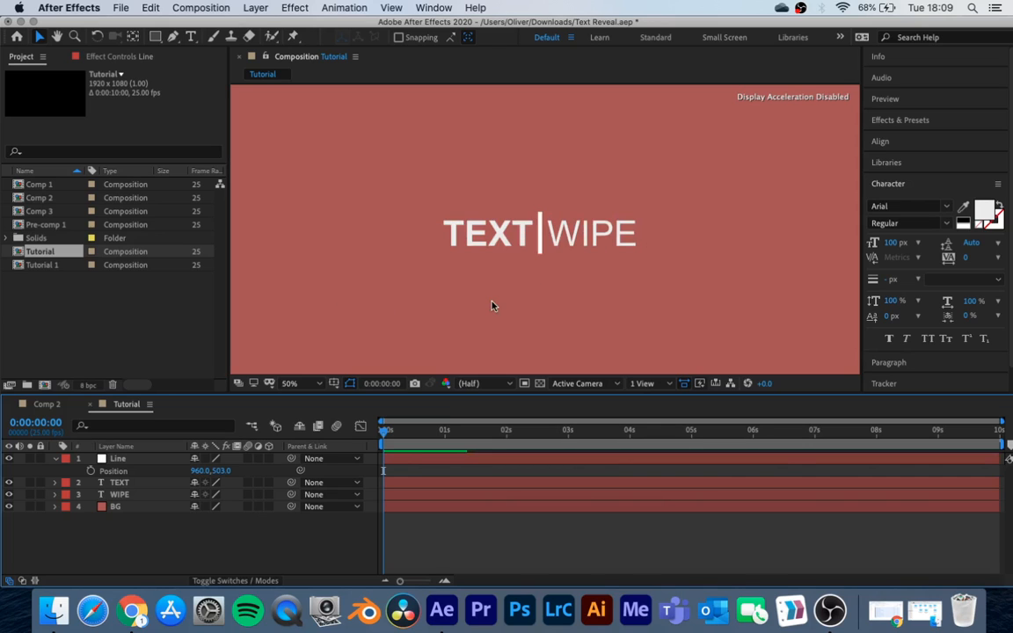
click(55, 459)
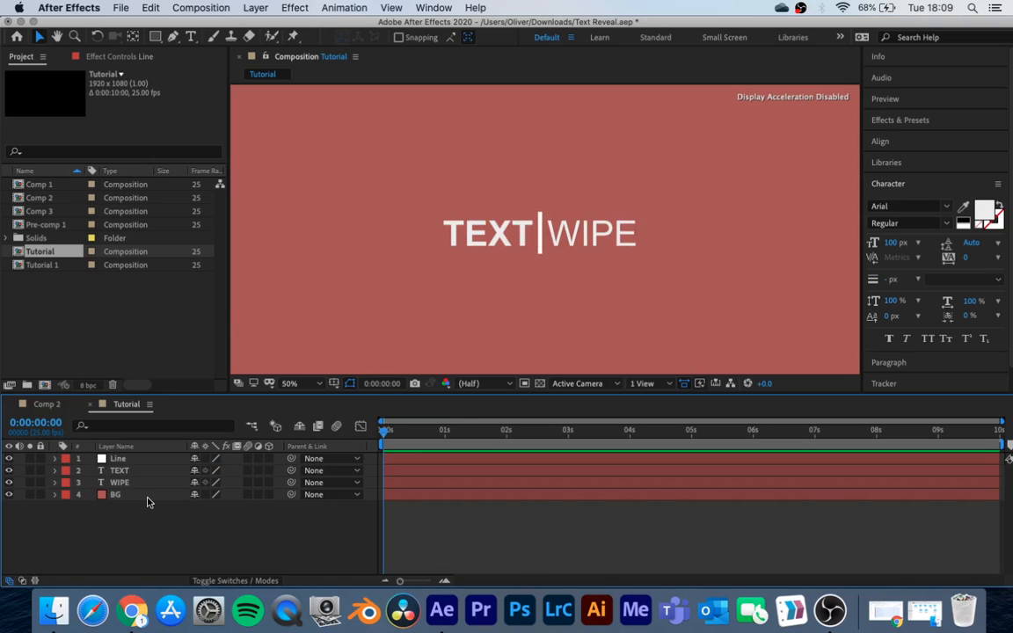
Draw a rectangular mask on the TEXT layer, extending from the white line to just past the word WIPE
click(124, 471)
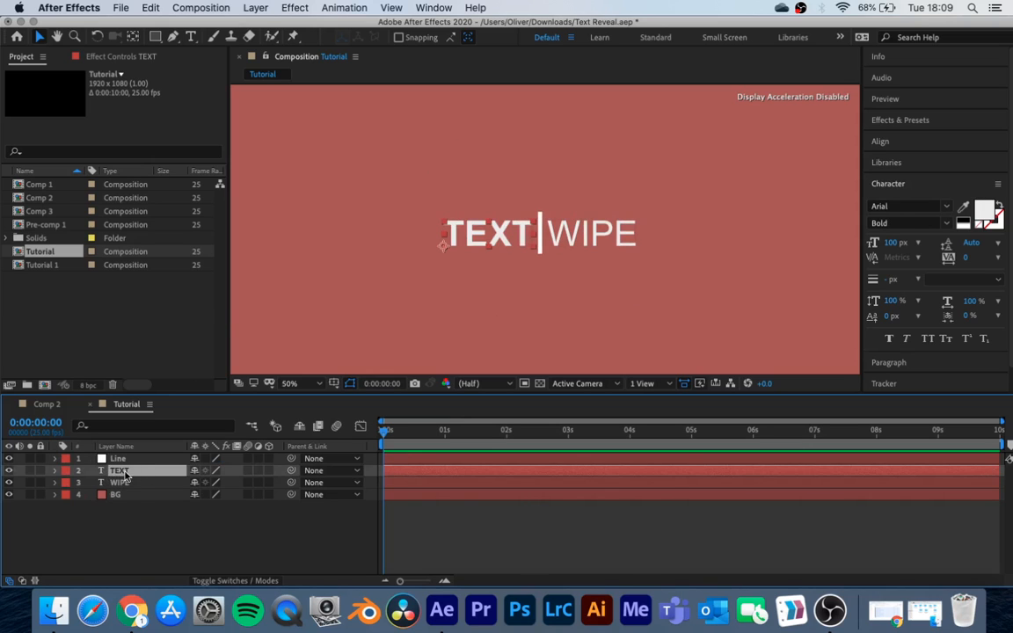
click(155, 37)
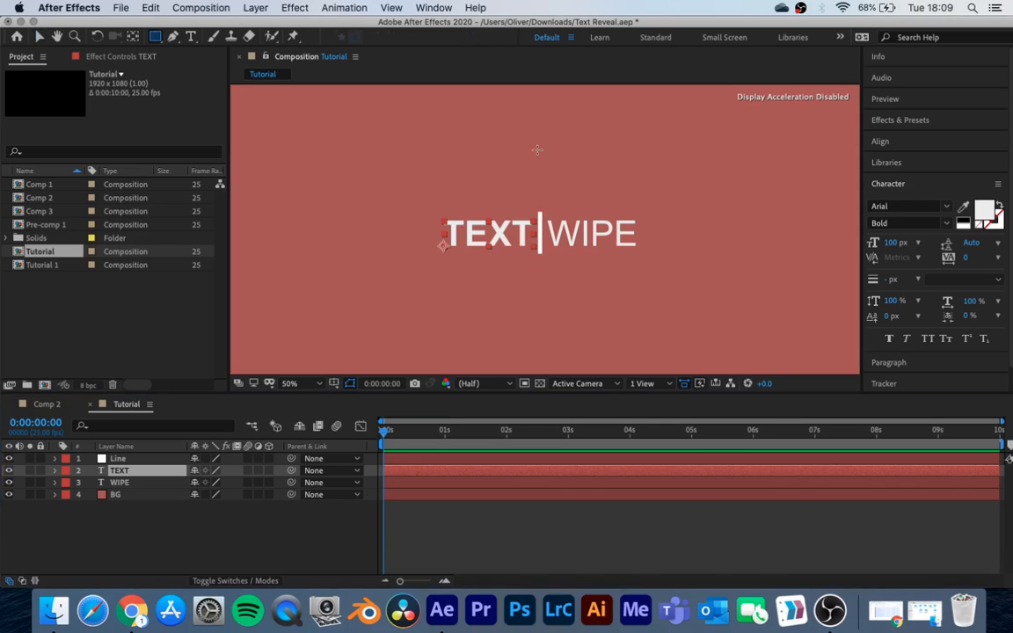
drag(536, 135, 655, 319)
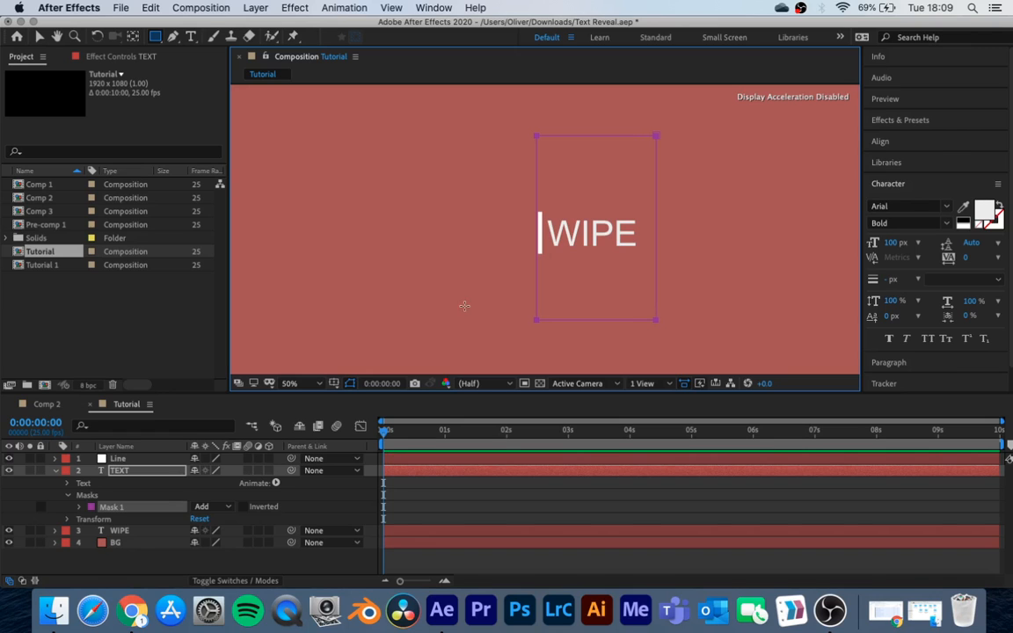
Adjust the mask path on the TEXT layer so its inner edge lines up with the outer edge of the white line
scroll(546, 252, up, 3)
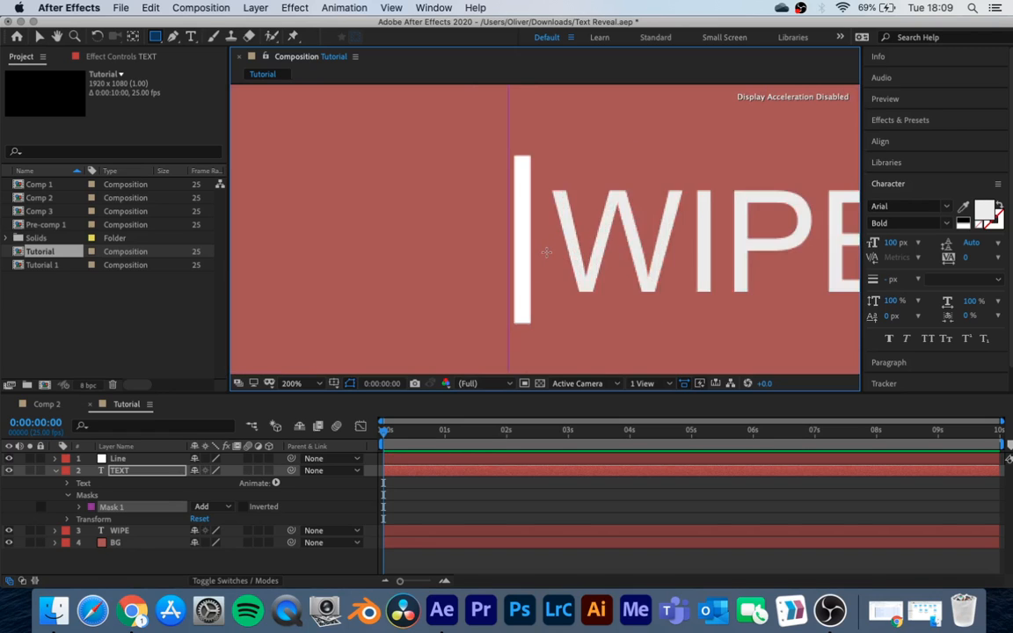
scroll(546, 252, down, 1)
click(78, 507)
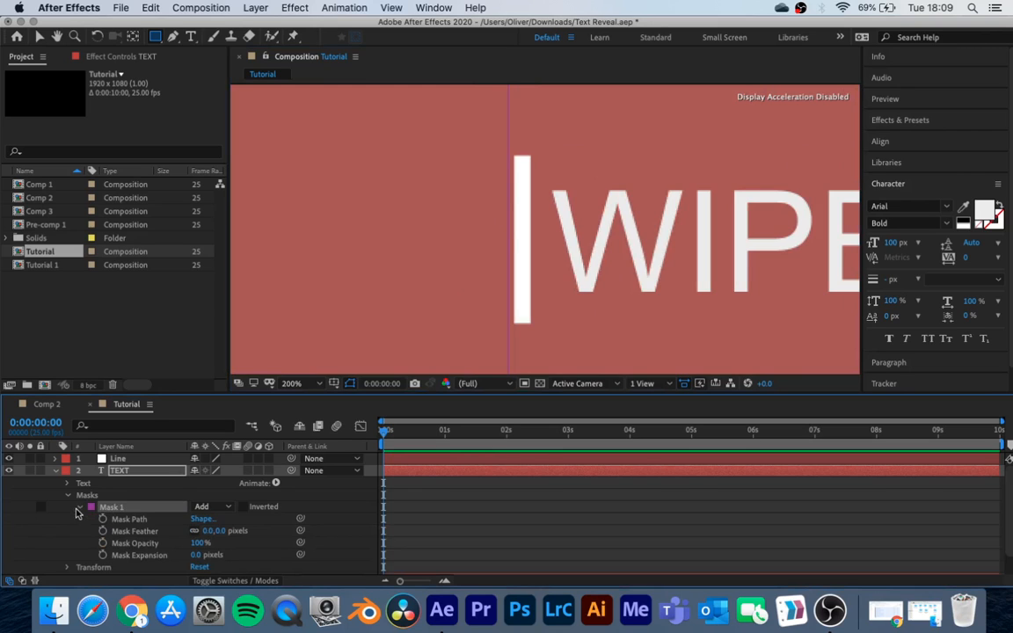
click(129, 520)
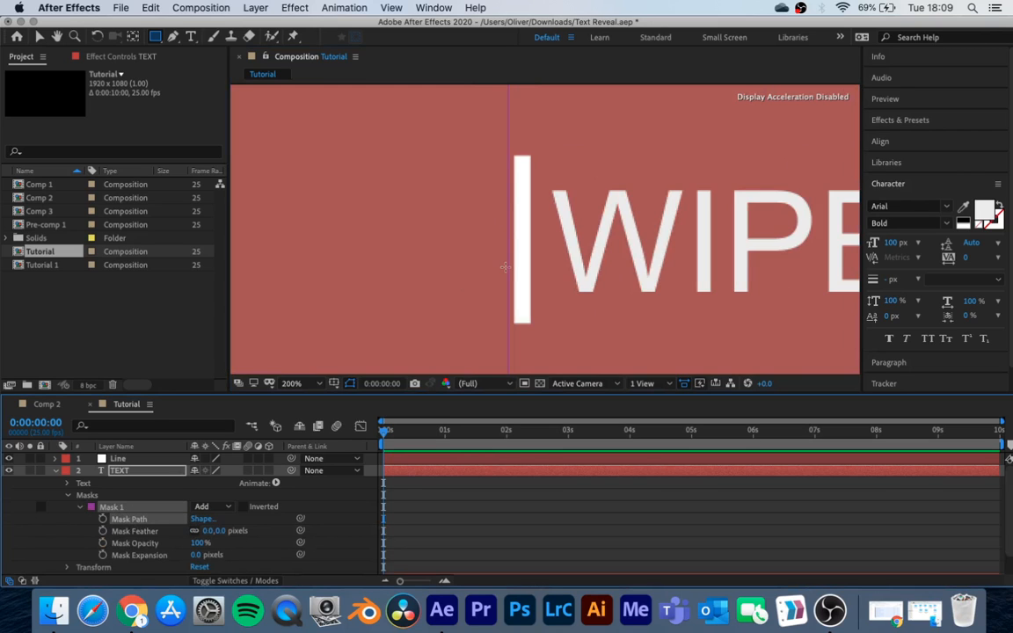
key(v)
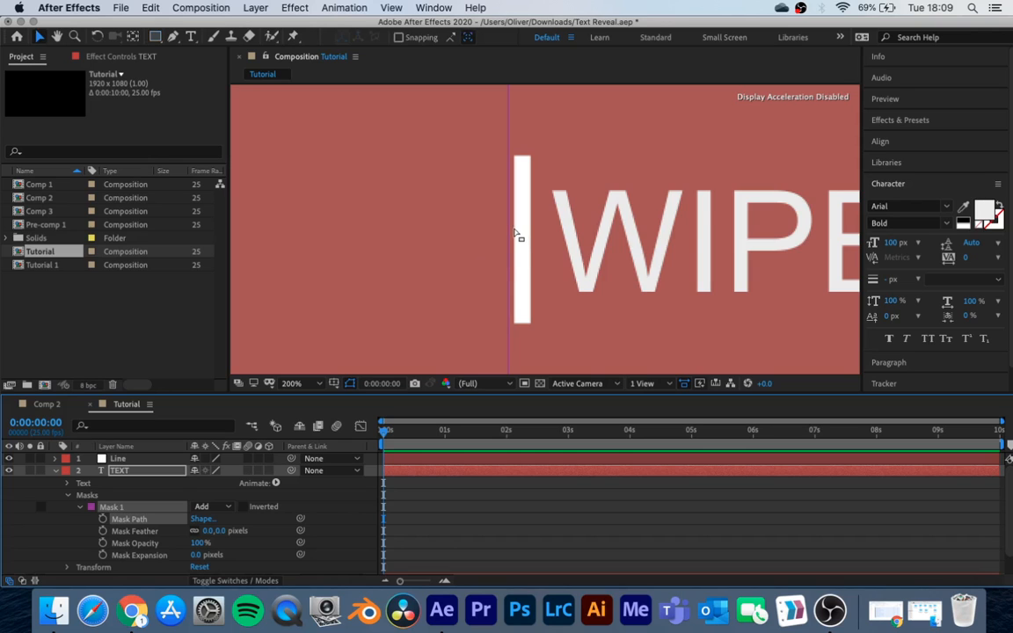
key(comma)
key(comma)
drag(536, 138, 538, 138)
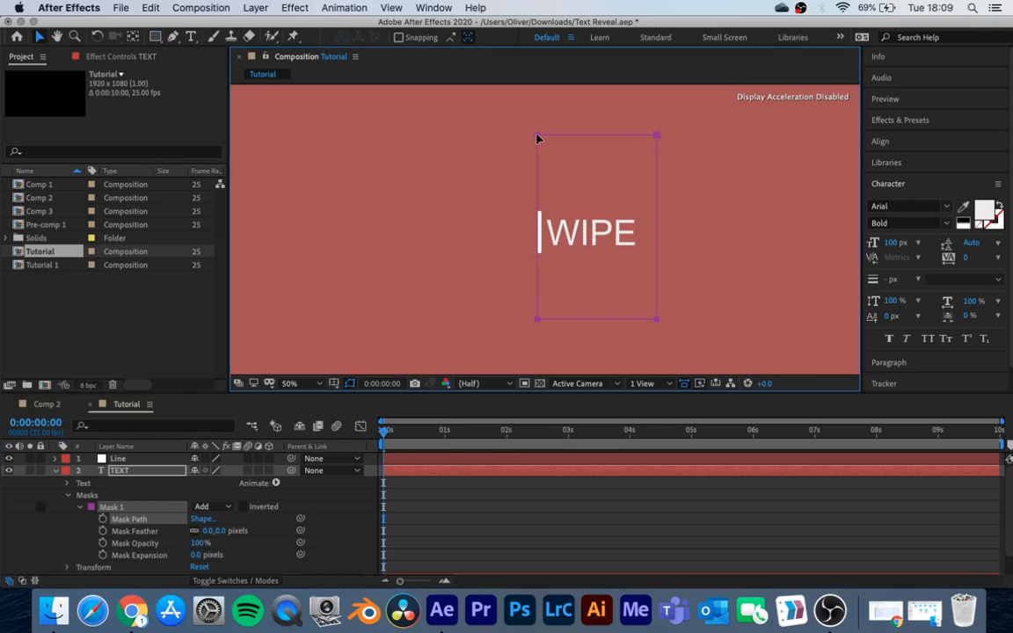
key(comma)
key(period)
key(period)
key(period)
key(period)
key(period)
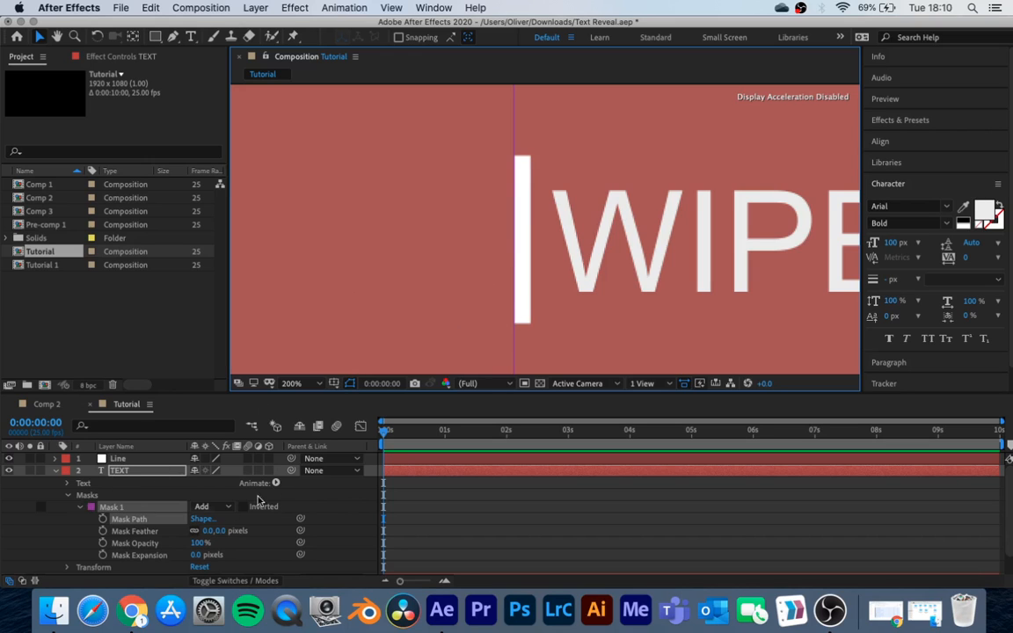
Set the TEXT layer's mask mode to Subtract and collapse the layer's properties
click(213, 506)
click(222, 518)
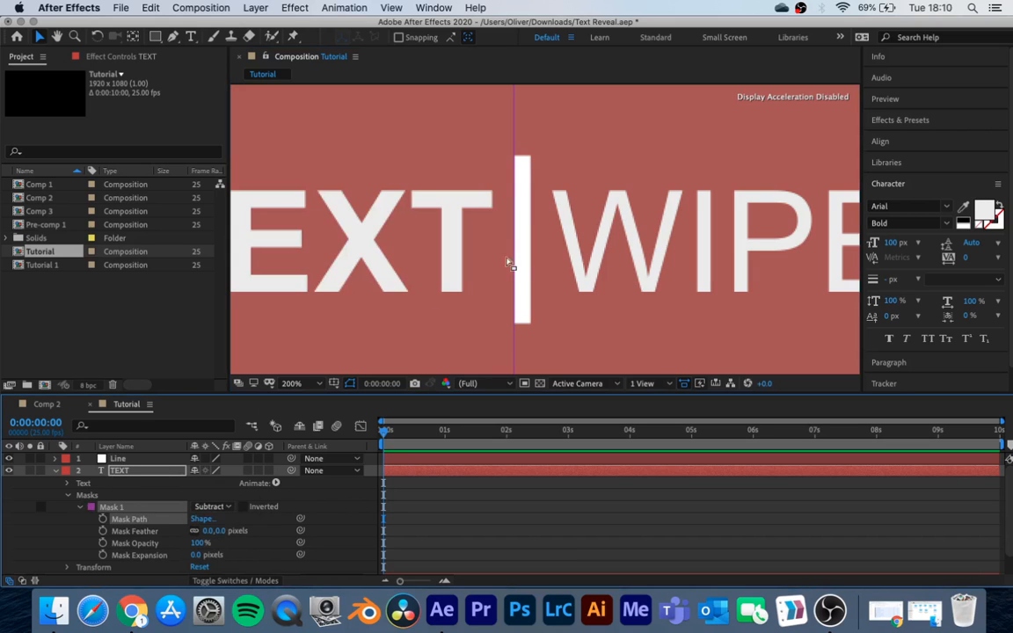
key(comma)
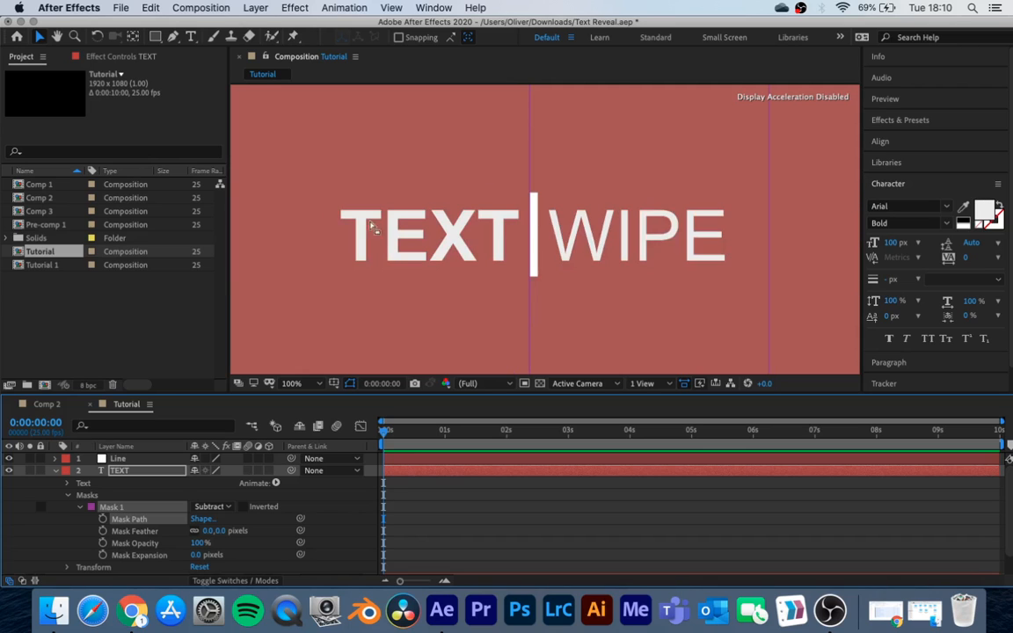
click(55, 471)
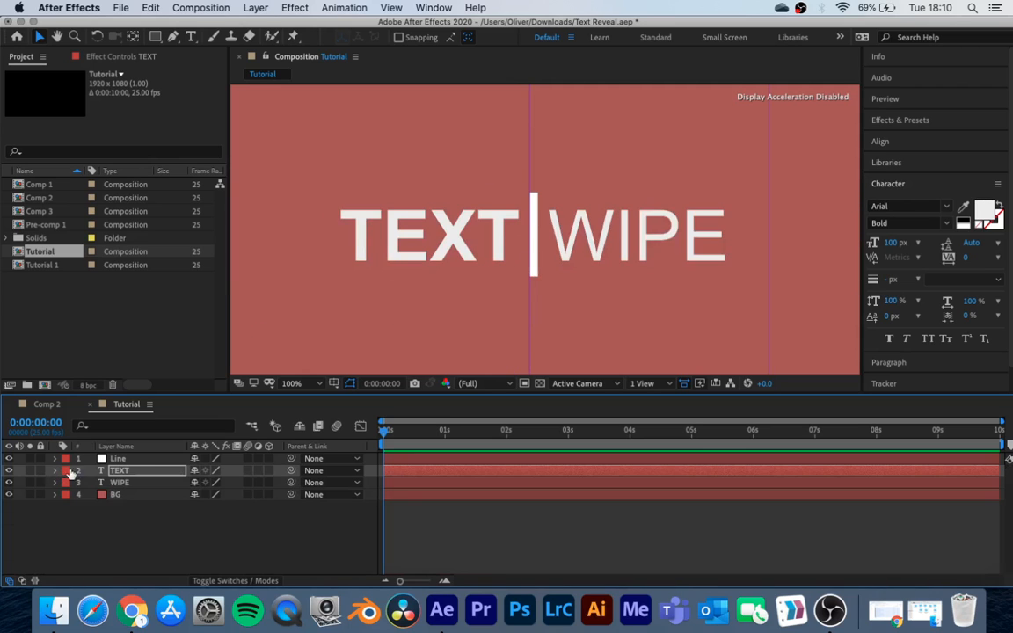
Draw a rectangular mask on the WIPE layer covering the word TEXT up to the white line, and set its mode to Subtract
click(121, 482)
key(q)
drag(533, 90, 316, 362)
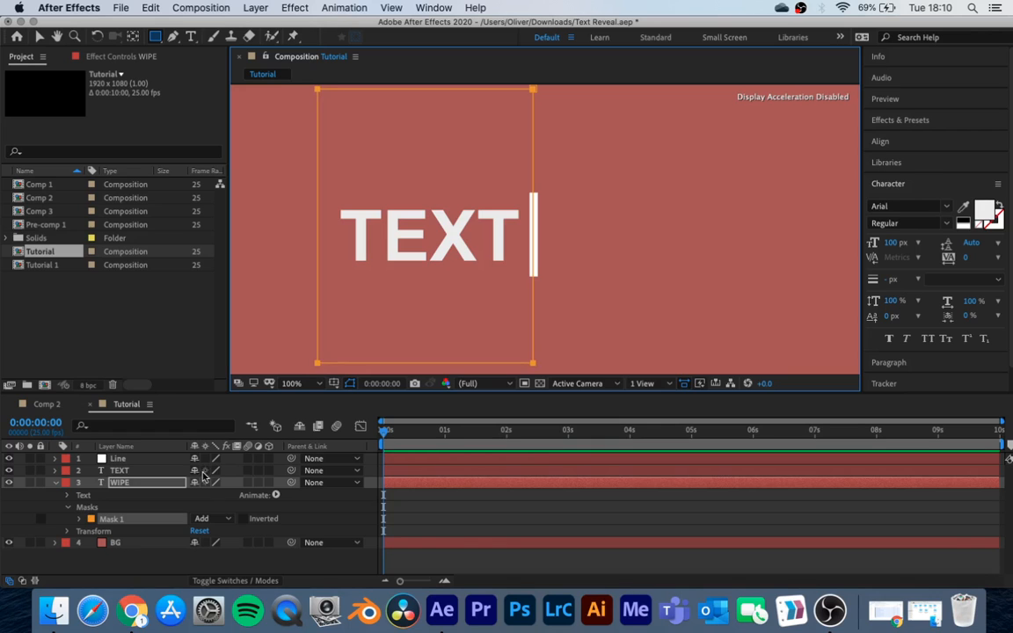
click(211, 519)
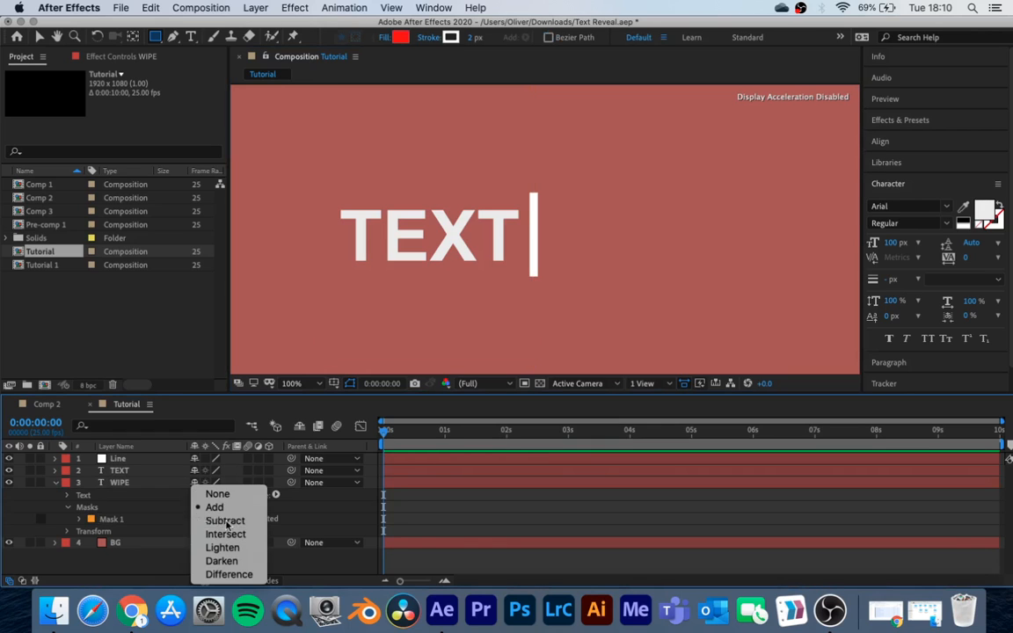
click(225, 521)
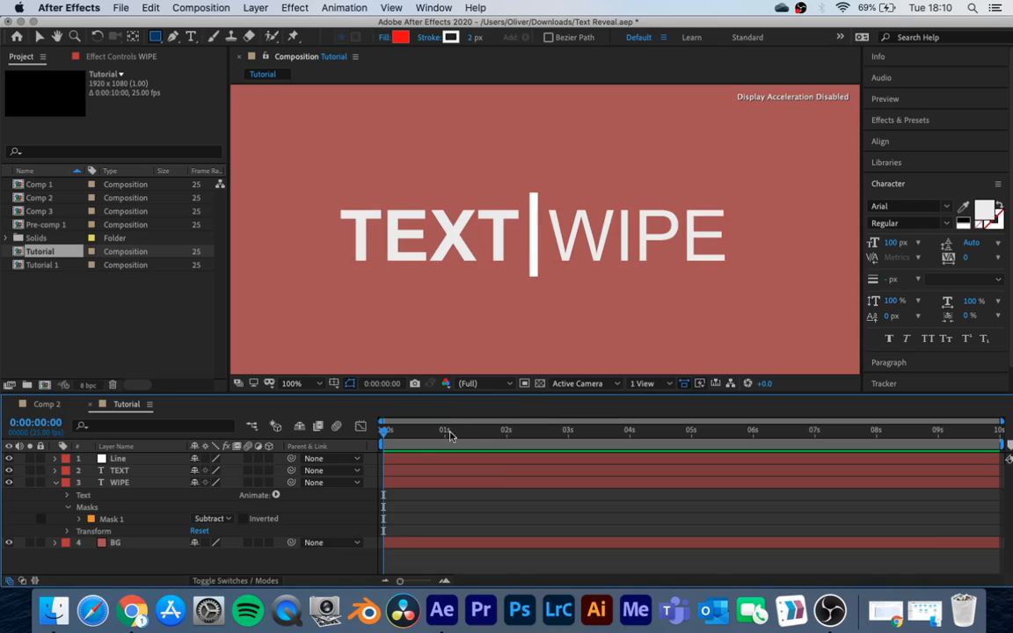
Add a Position text animator to the WIPE layer and set its first keyframe at 0:00:03:00
drag(391, 433, 571, 432)
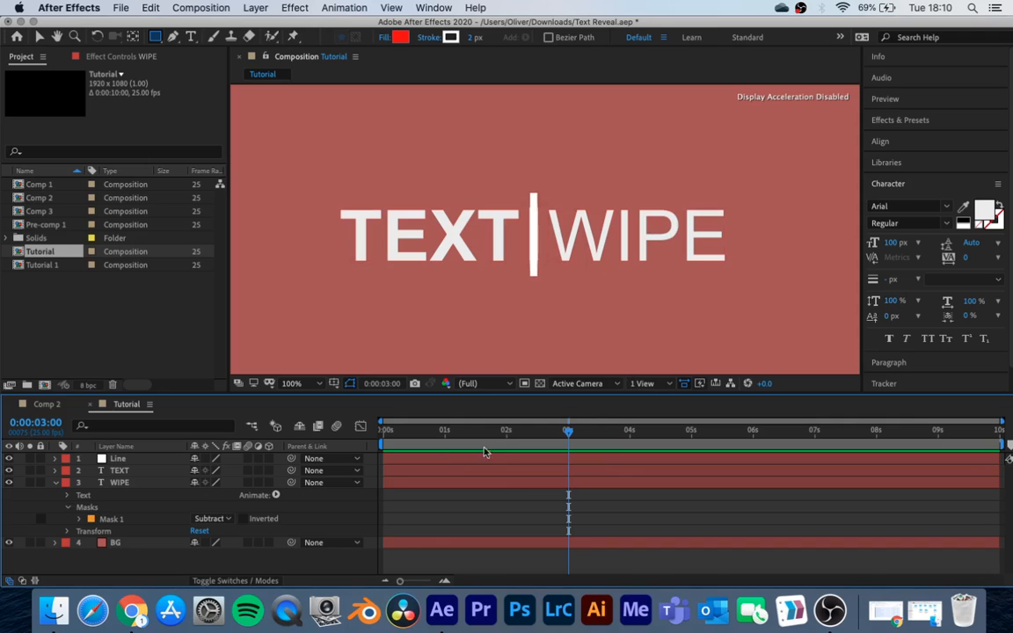
click(275, 495)
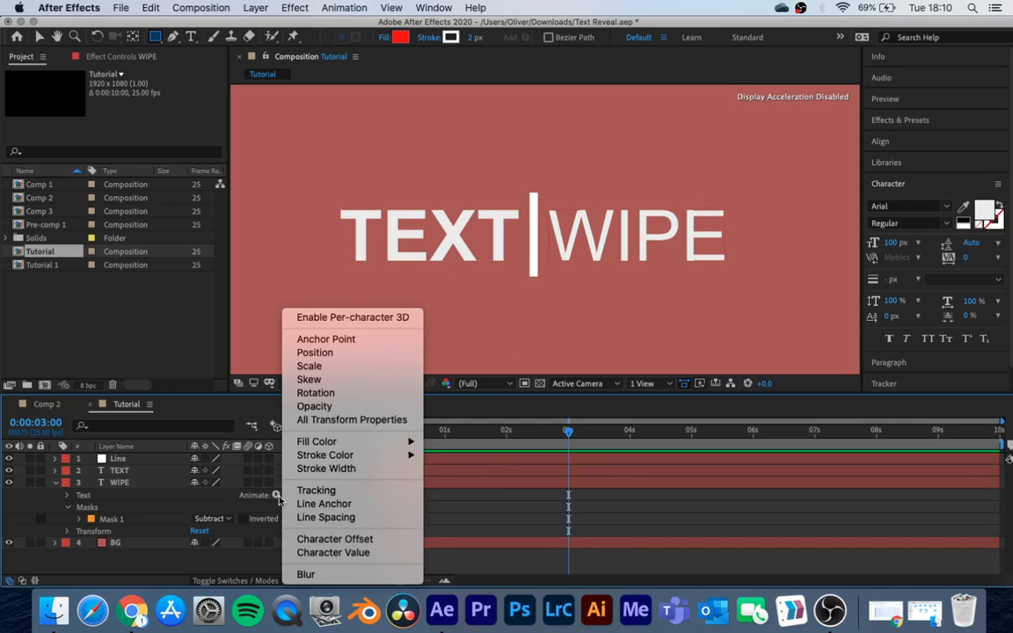
click(325, 353)
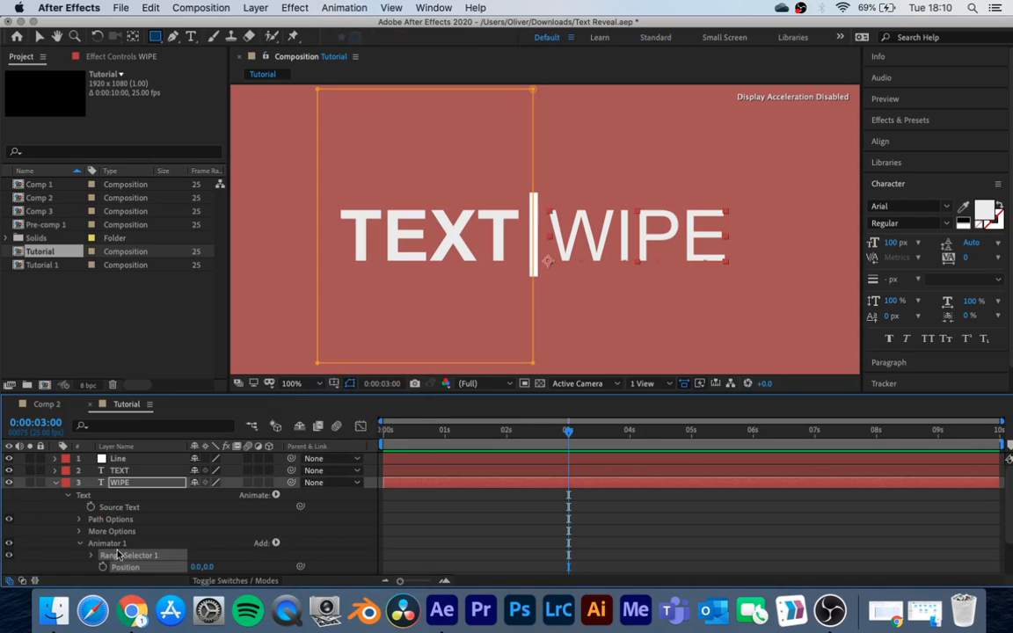
scroll(118, 556, down, 3)
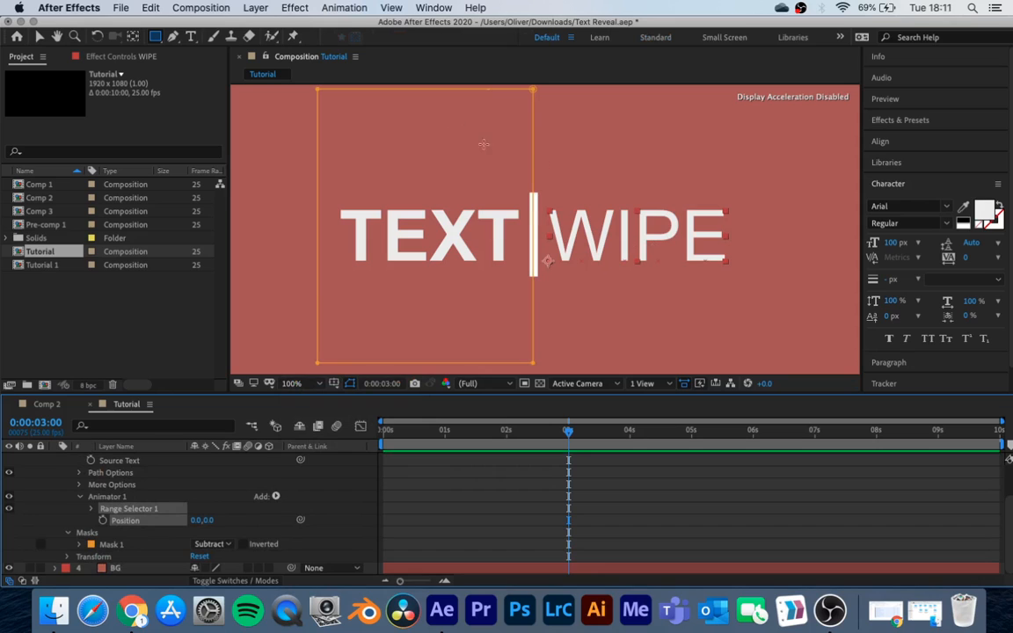
click(103, 521)
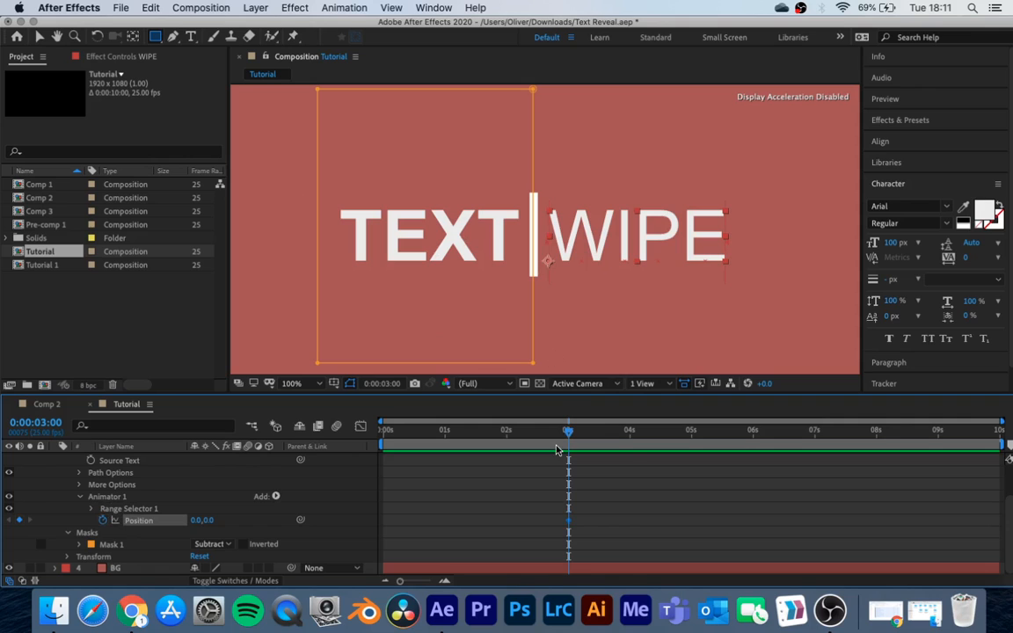
At 0:00:01:23, keyframe the WIPE animator's Position at -274, 0 to hide the word behind the white line
drag(510, 431, 503, 437)
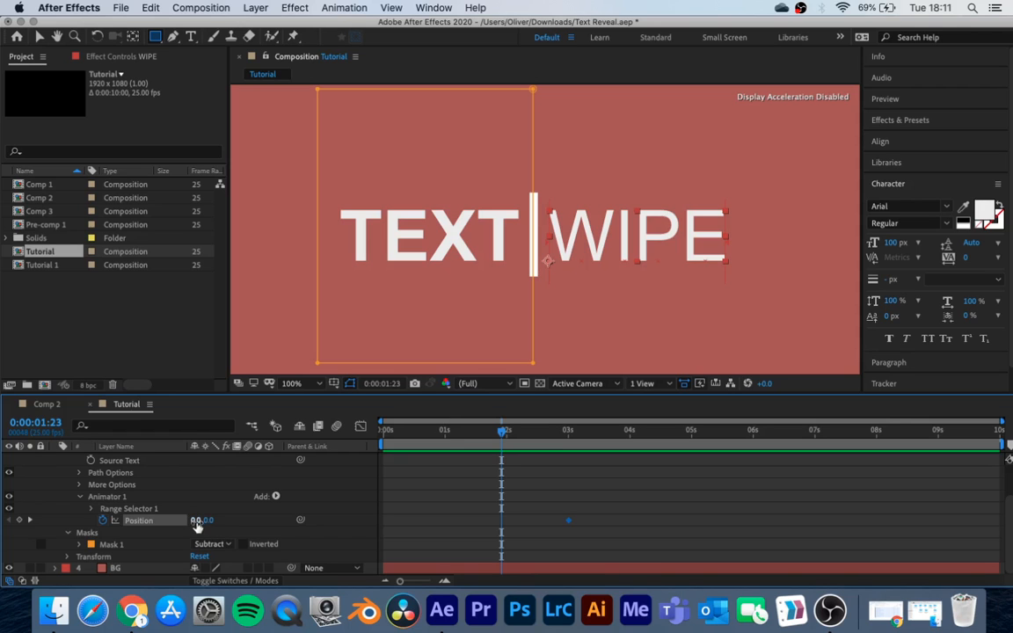
drag(197, 521, 36, 522)
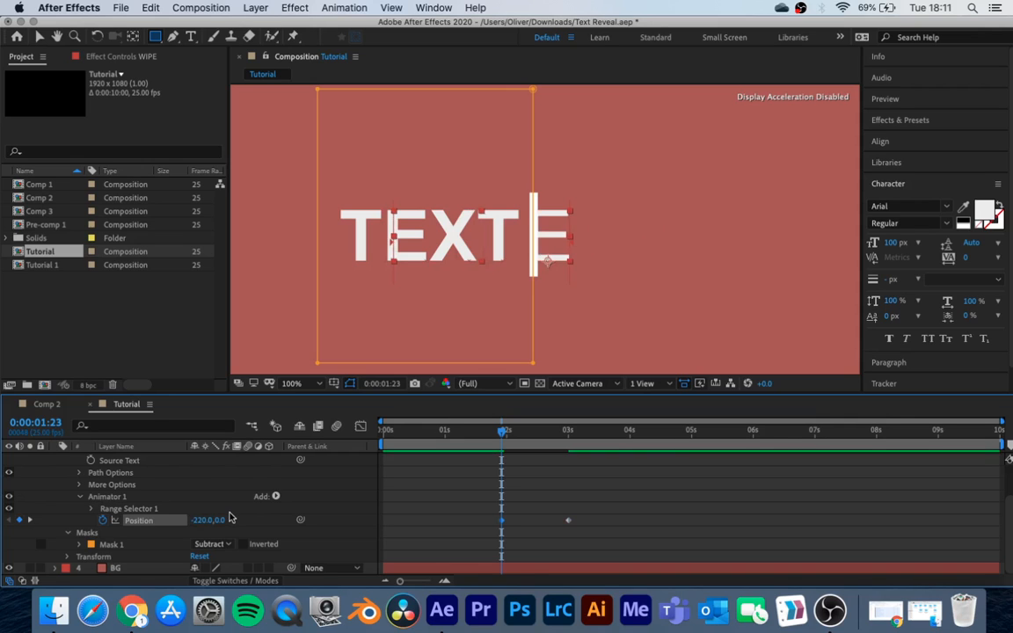
drag(224, 519, 286, 512)
key(F2)
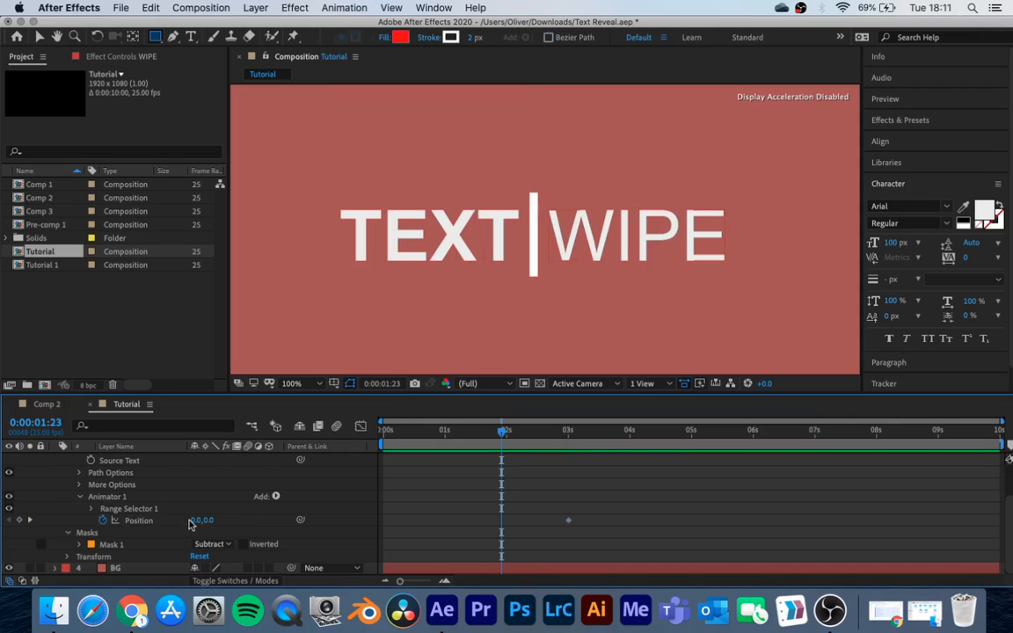
drag(195, 520, 117, 522)
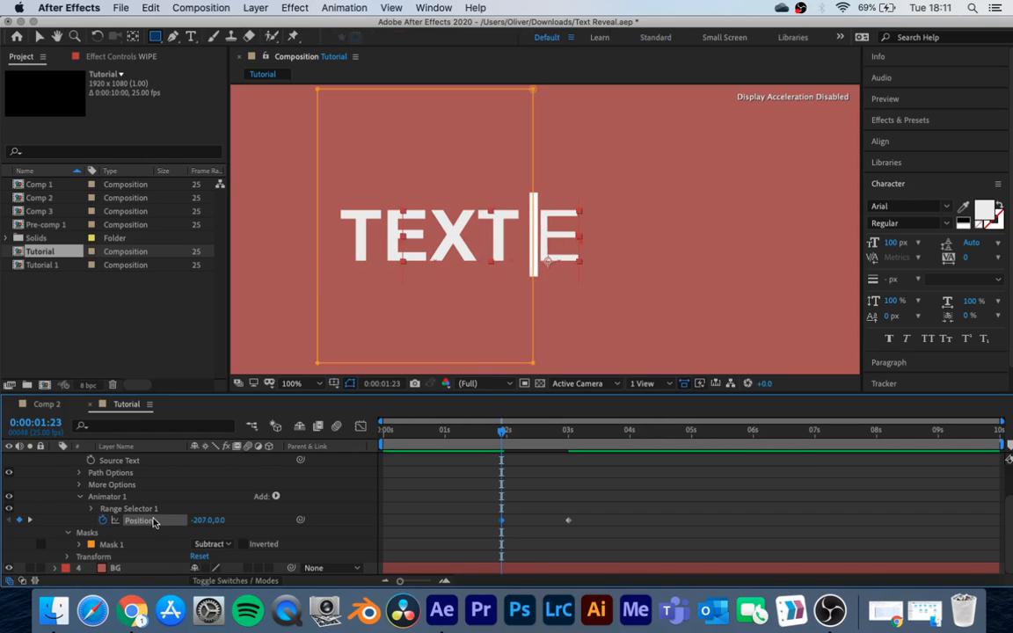
drag(200, 520, 152, 520)
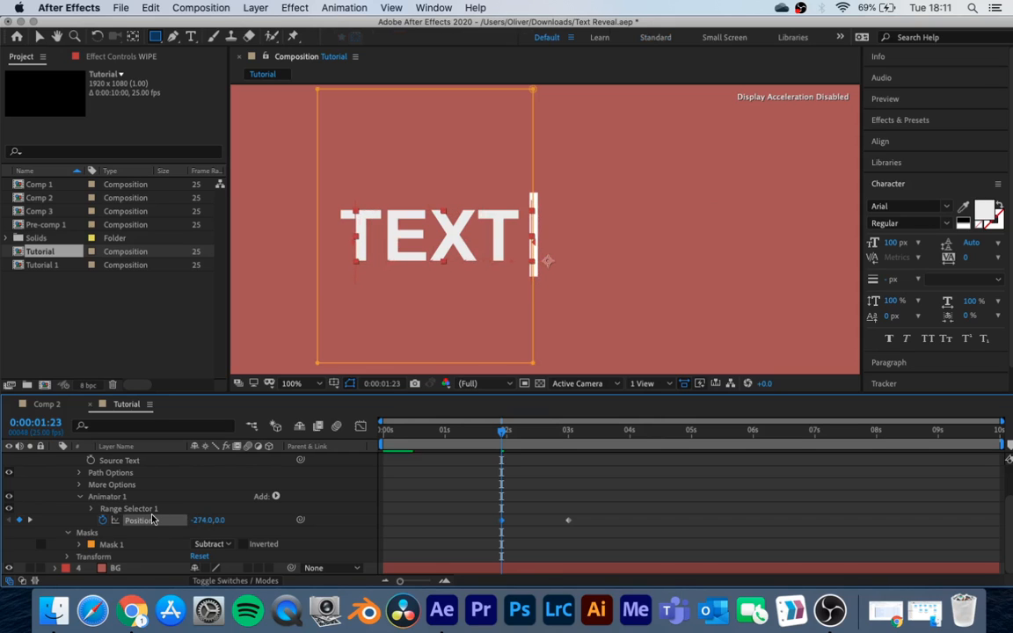
Apply Easy Ease to both Position keyframes of the WIPE animator
drag(606, 515, 482, 531)
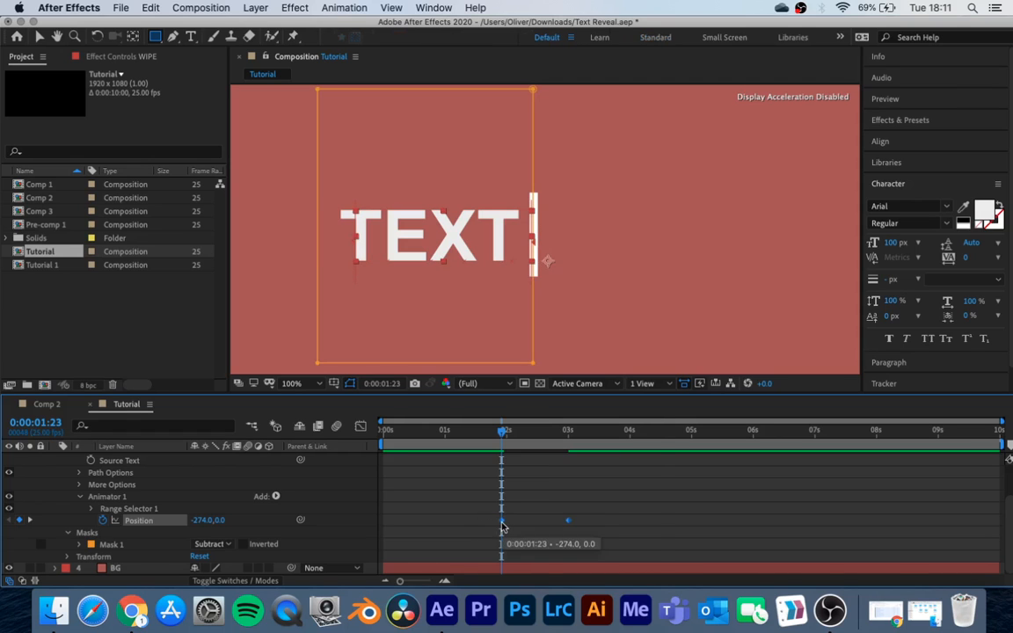
right_click(503, 526)
mouse_move(576, 574)
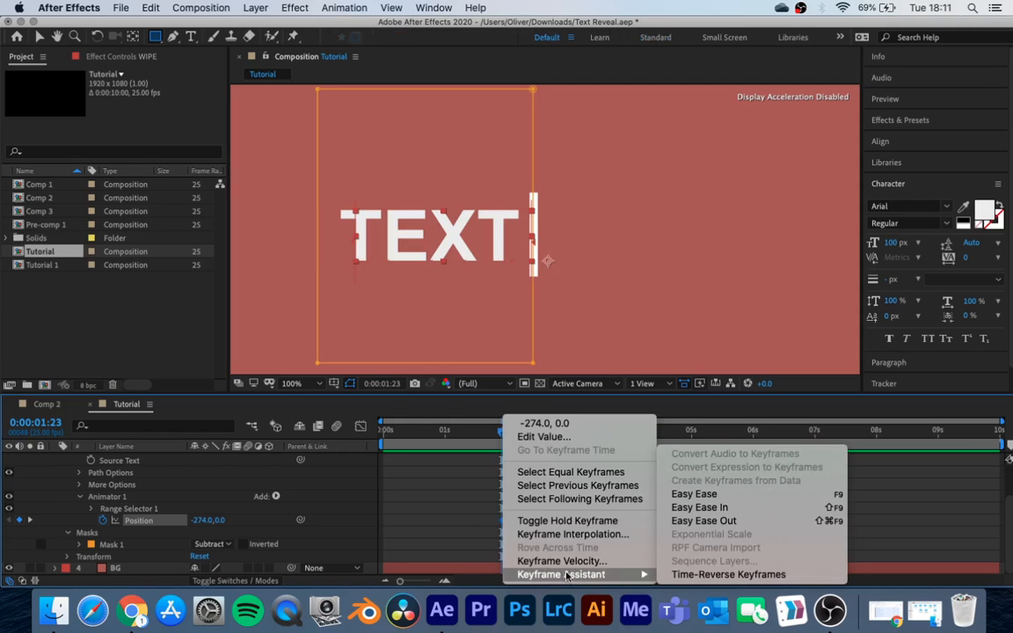
click(694, 493)
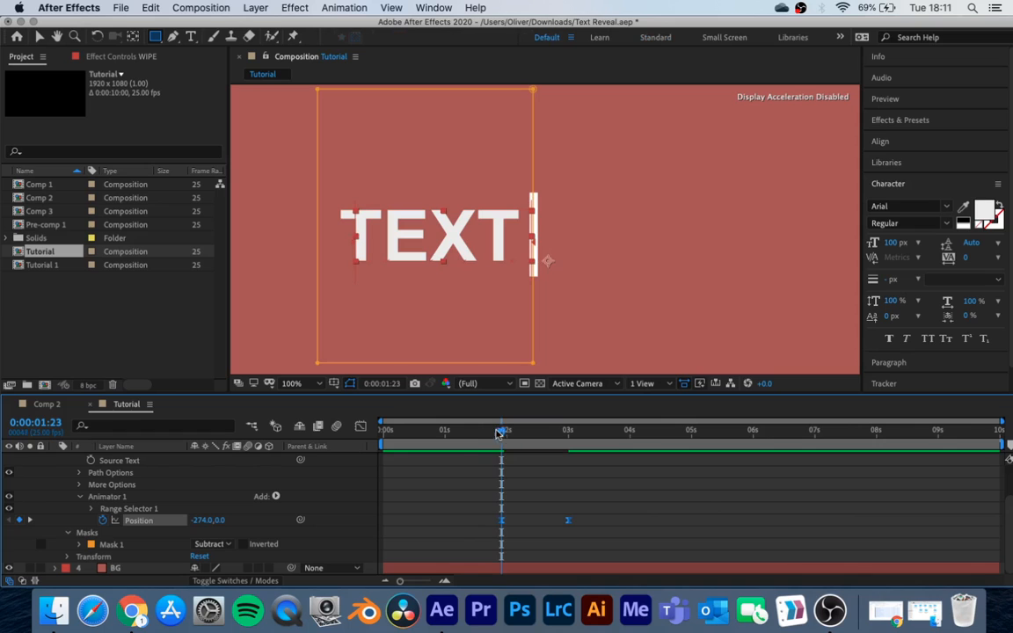
Preview the WIPE reveal animation starting from 0:00:01:13
drag(499, 433, 477, 431)
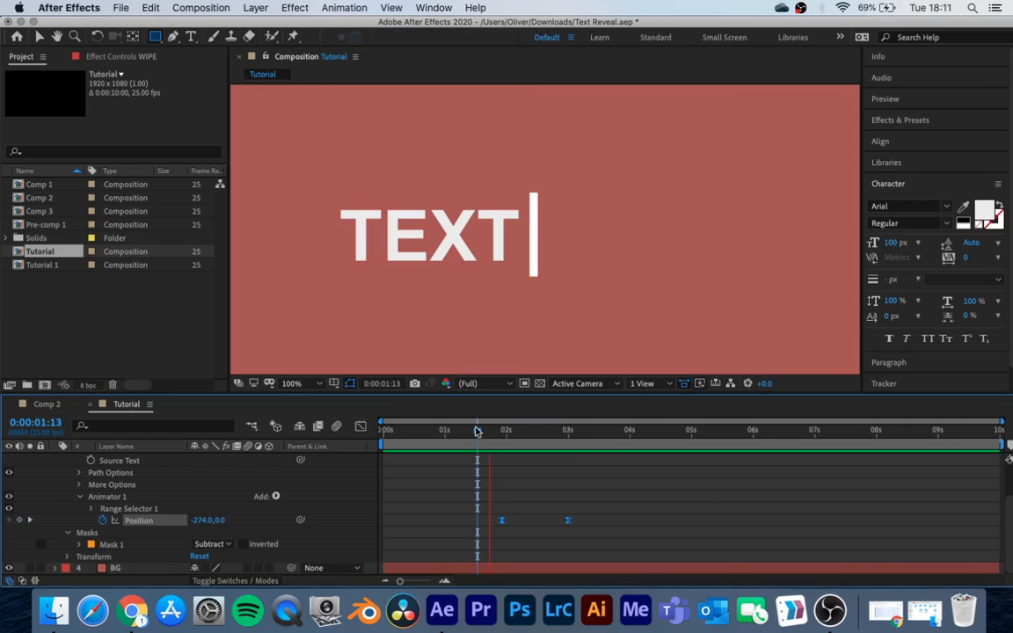
key(space)
drag(476, 431, 498, 430)
Collapse the WIPE layer and display only its keyframed Position property in the timeline
scroll(89, 510, up, 3)
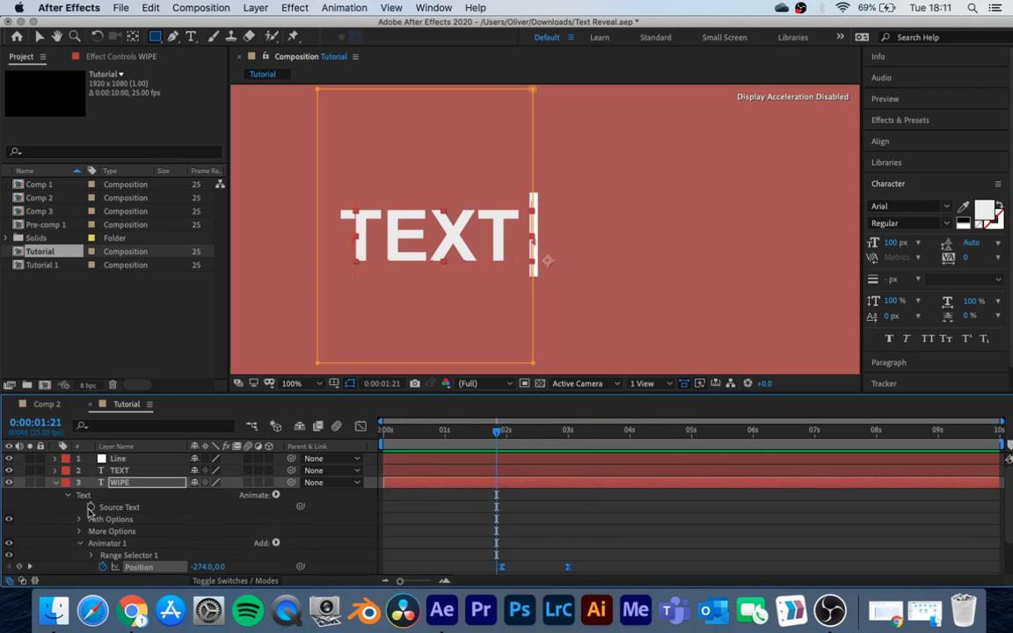
scroll(506, 492, down, 3)
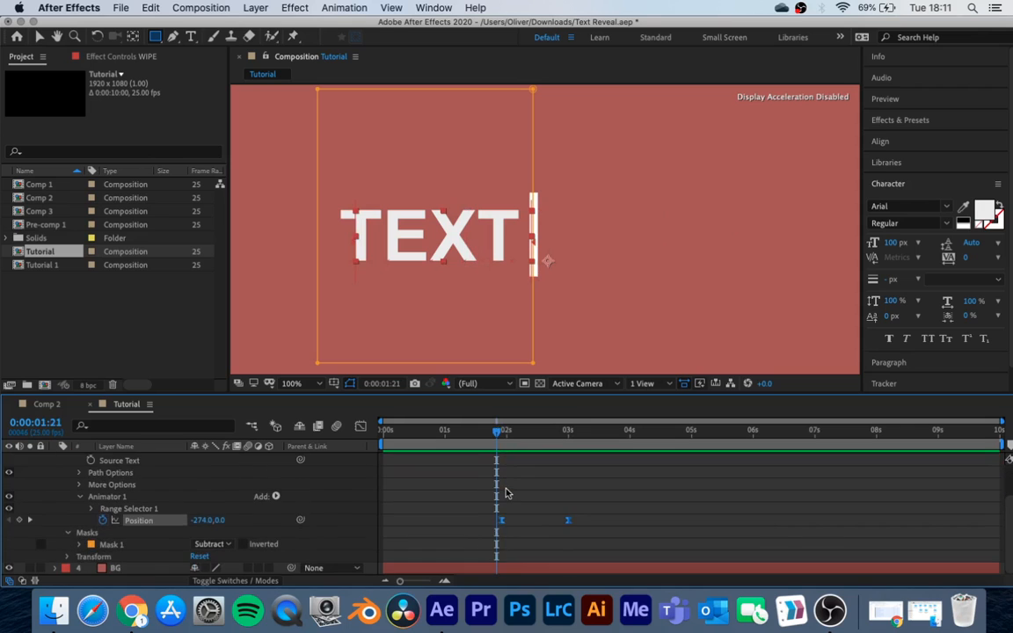
scroll(118, 497, up, 4)
click(54, 483)
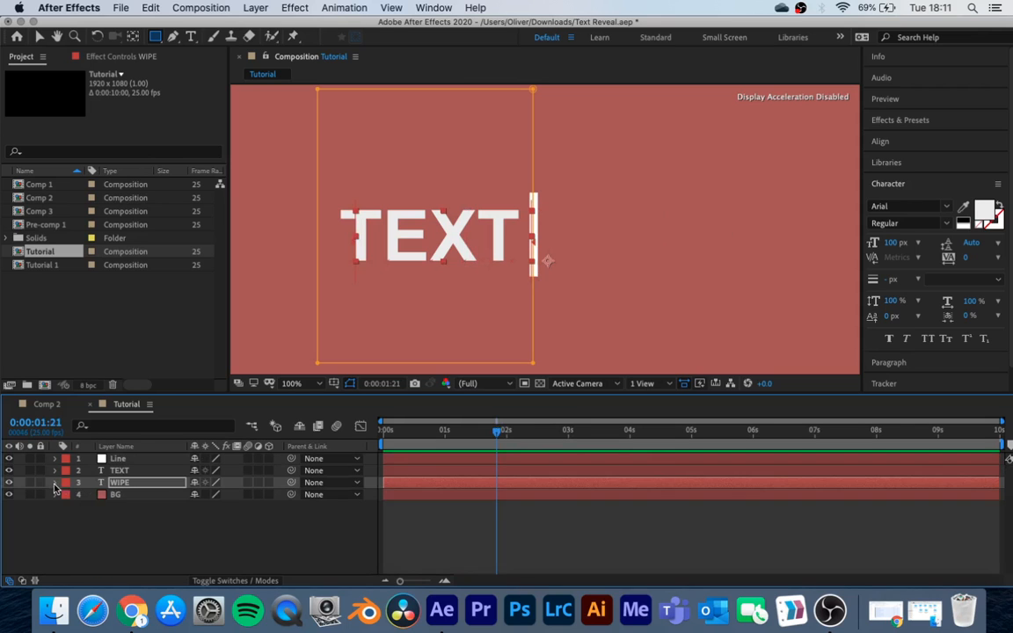
mouse_move(498, 430)
mouse_down()
mouse_move(538, 430)
mouse_move(487, 430)
mouse_move(479, 418)
mouse_move(491, 422)
mouse_up()
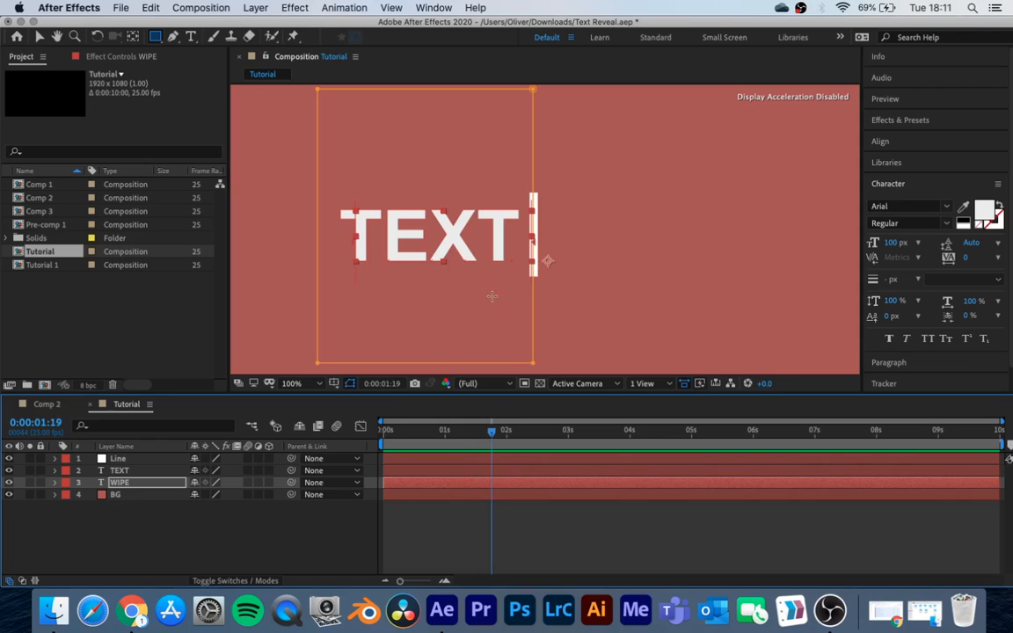
key(u)
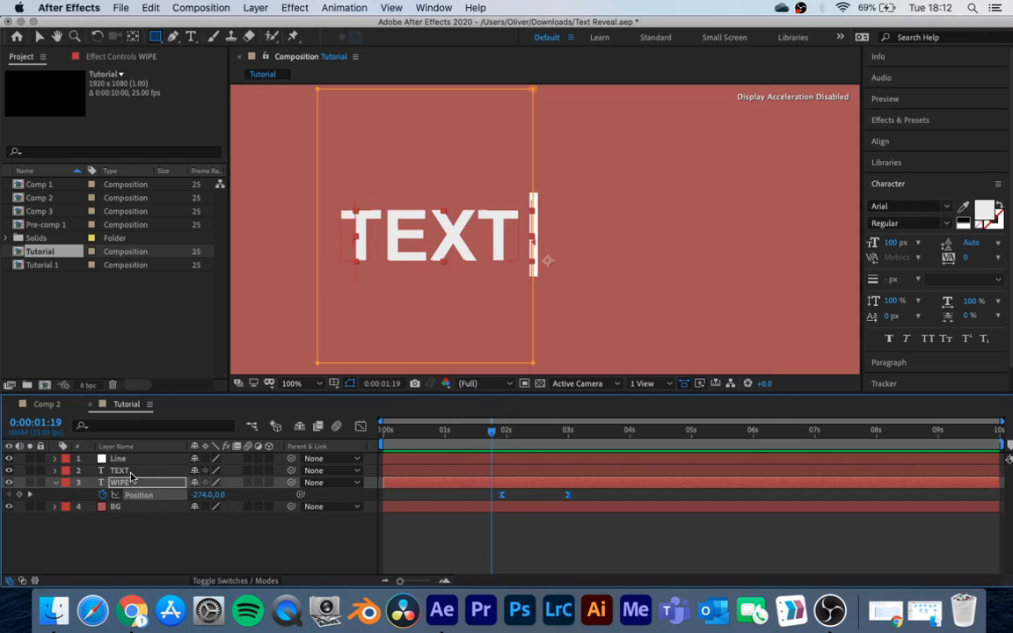
Add a Position animator to the TEXT layer
click(118, 471)
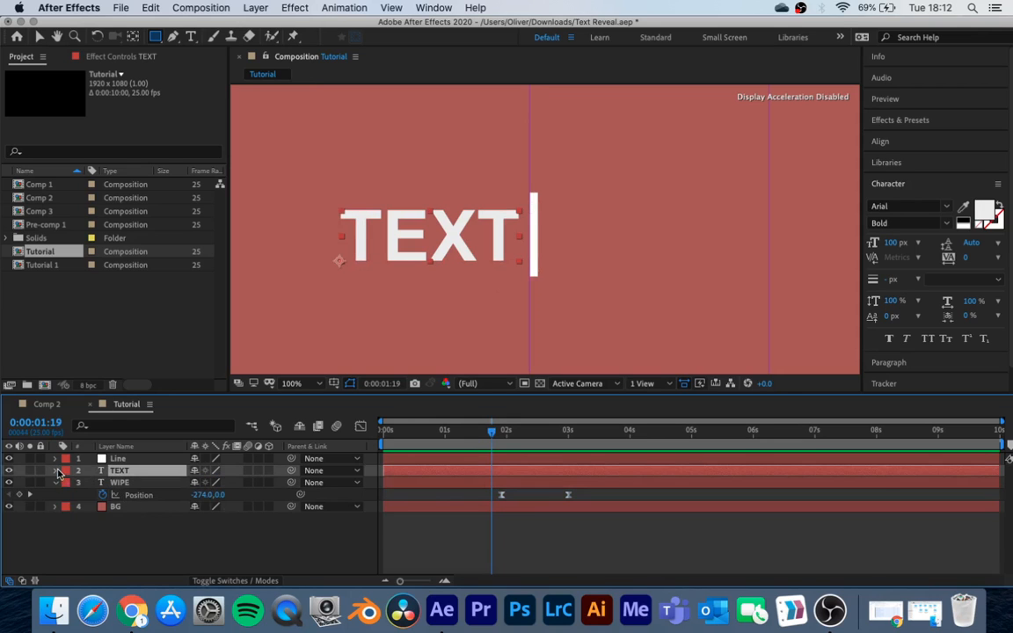
click(54, 471)
click(275, 483)
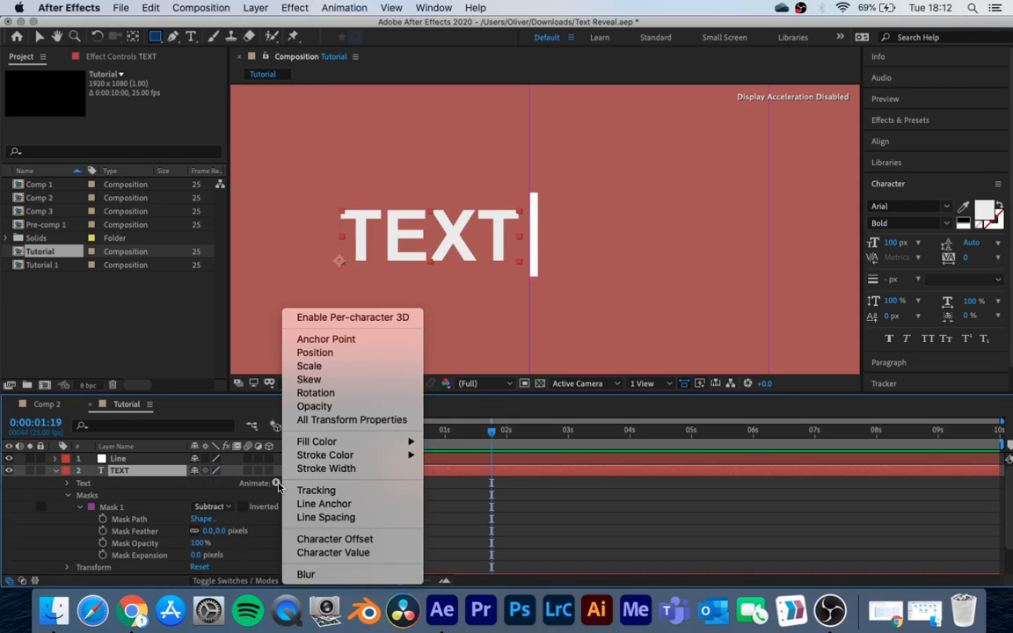
click(308, 350)
scroll(248, 518, down, 4)
scroll(248, 519, up, 1)
scroll(248, 519, down, 1)
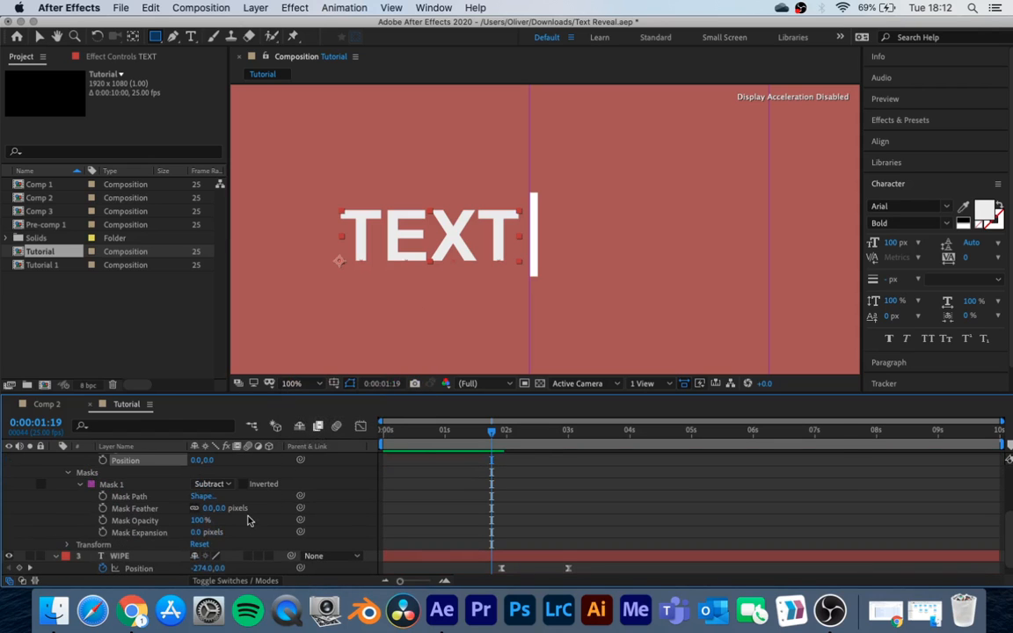
Keyframe the TEXT animator's Position at 0, 0 at 0:00:03:00 and at 278, 0 at 0:00:01:23
drag(525, 431, 568, 430)
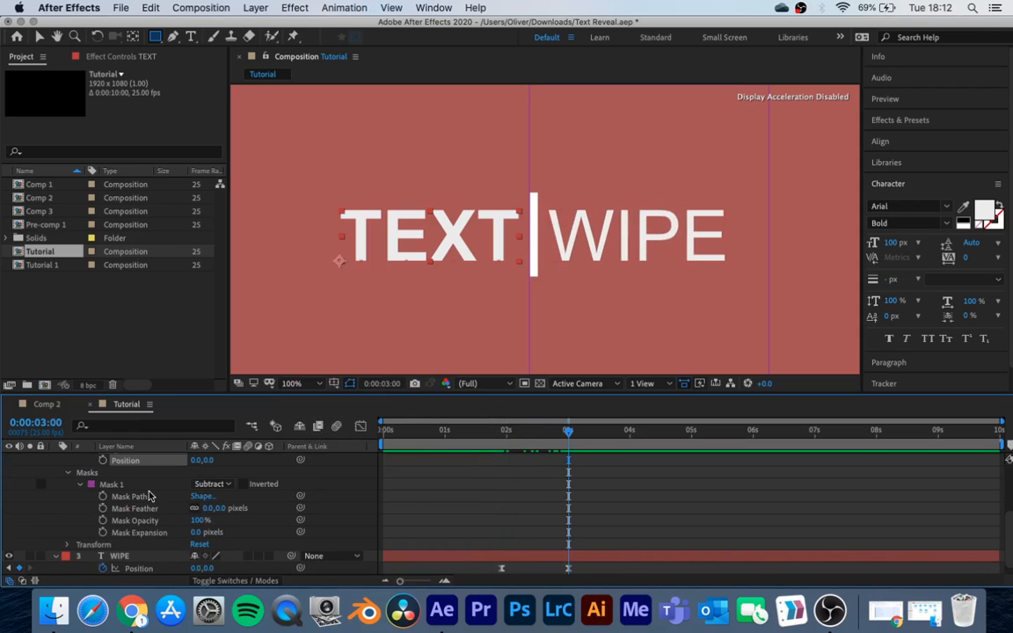
click(103, 460)
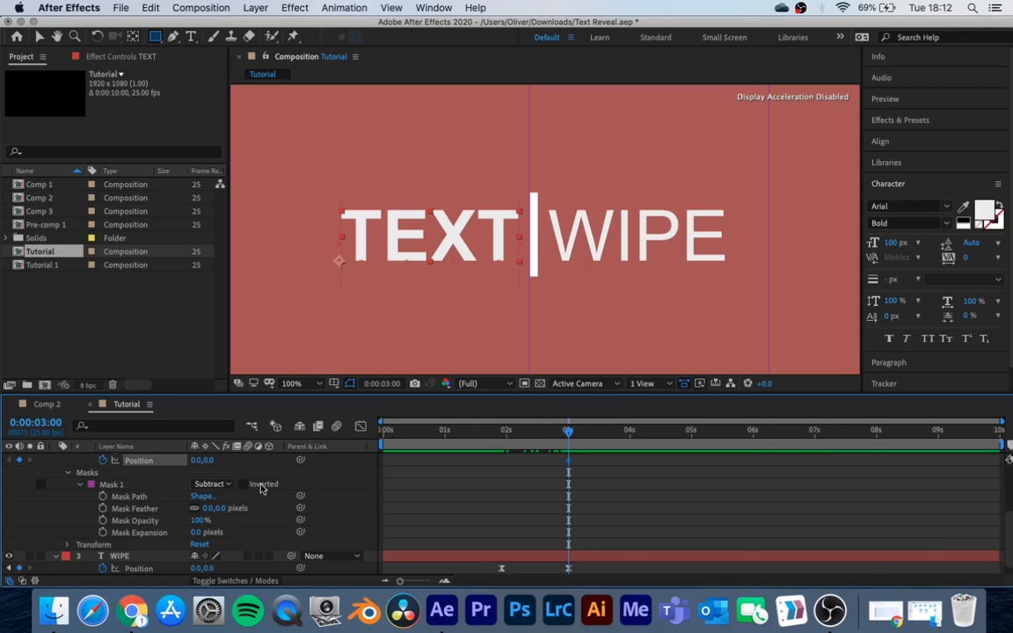
drag(568, 434, 502, 440)
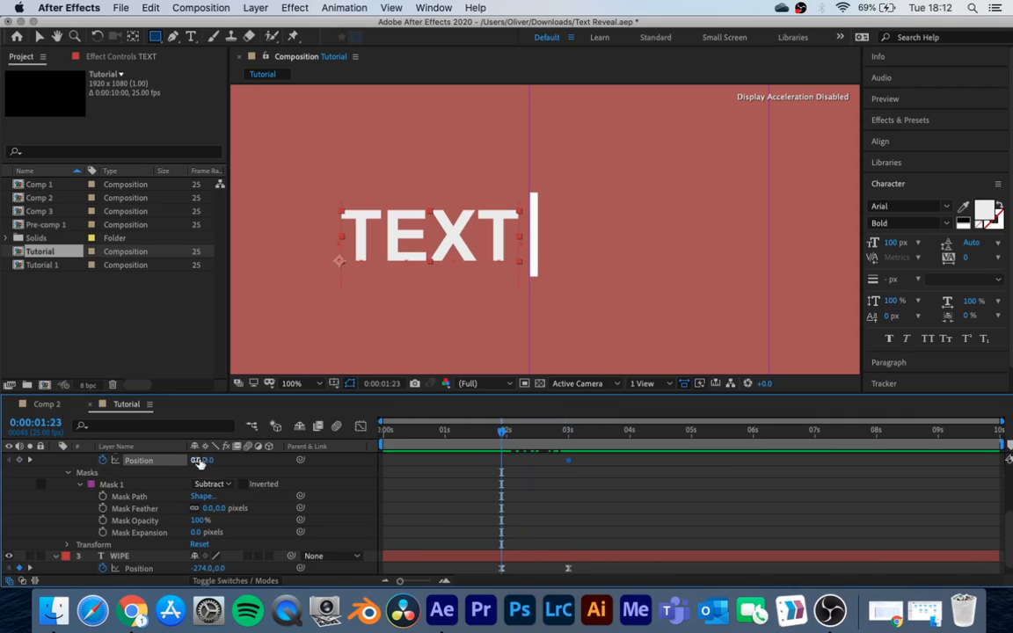
drag(202, 459, 399, 464)
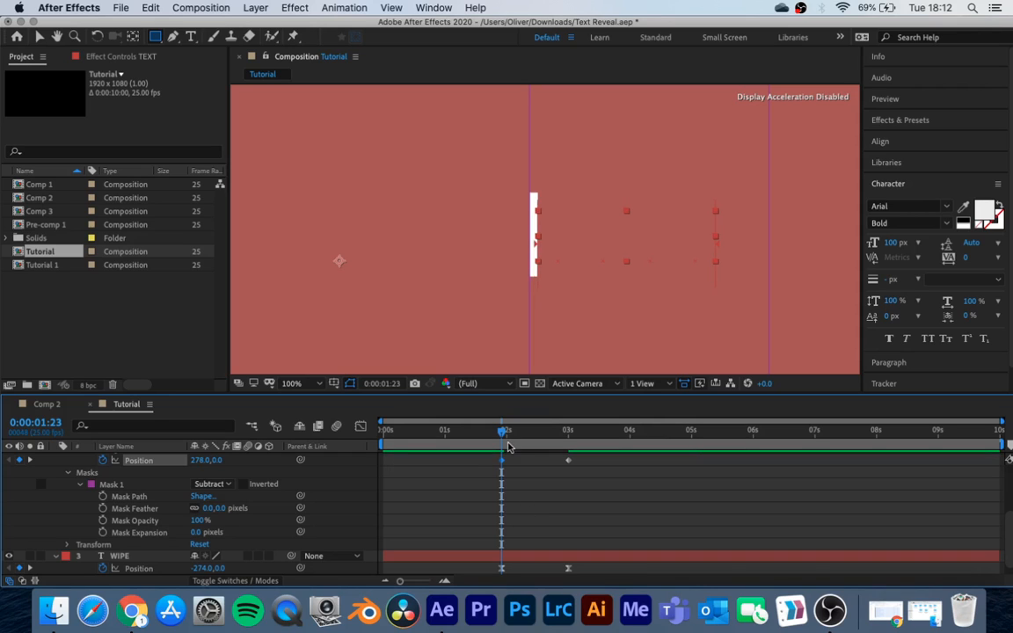
Preview the combined TEXT and WIPE reveal starting from 0:00:01:08
click(465, 430)
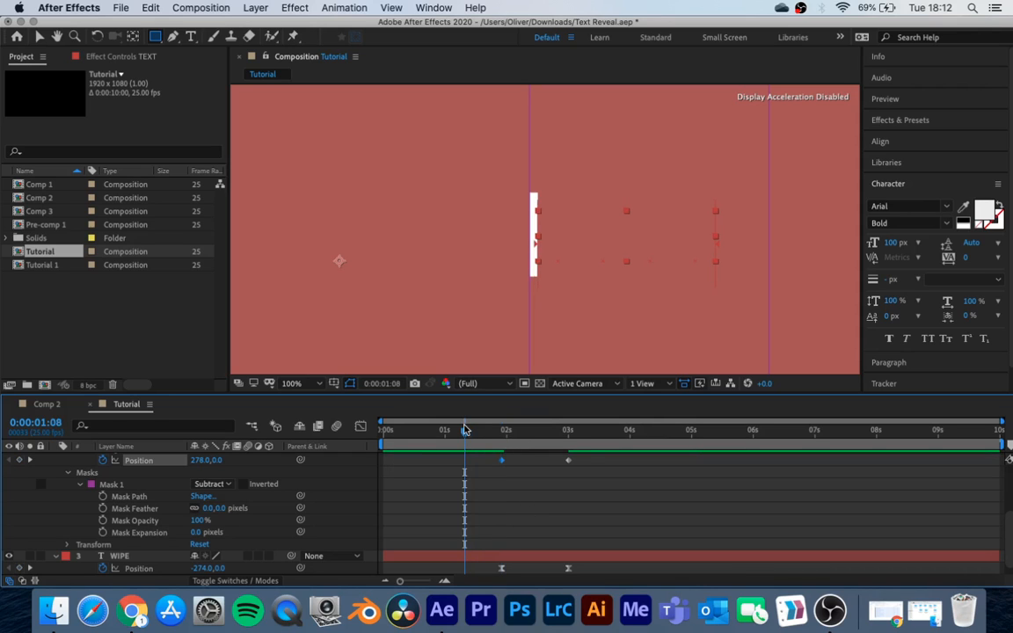
key(space)
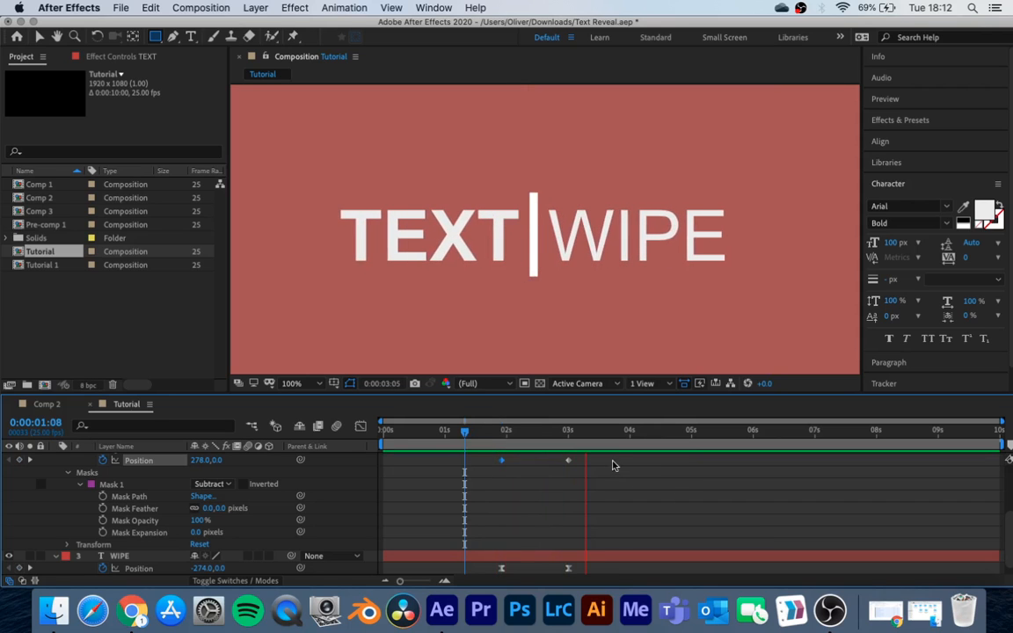
click(495, 476)
Apply Easy Ease to both Position keyframes of the TEXT animator
drag(486, 458, 573, 464)
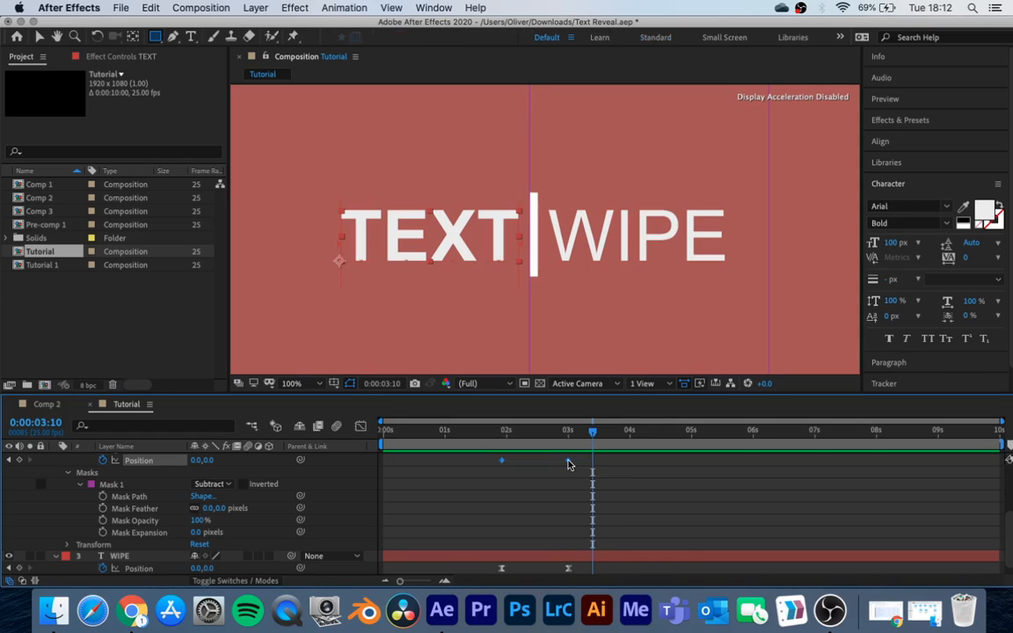
right_click(568, 460)
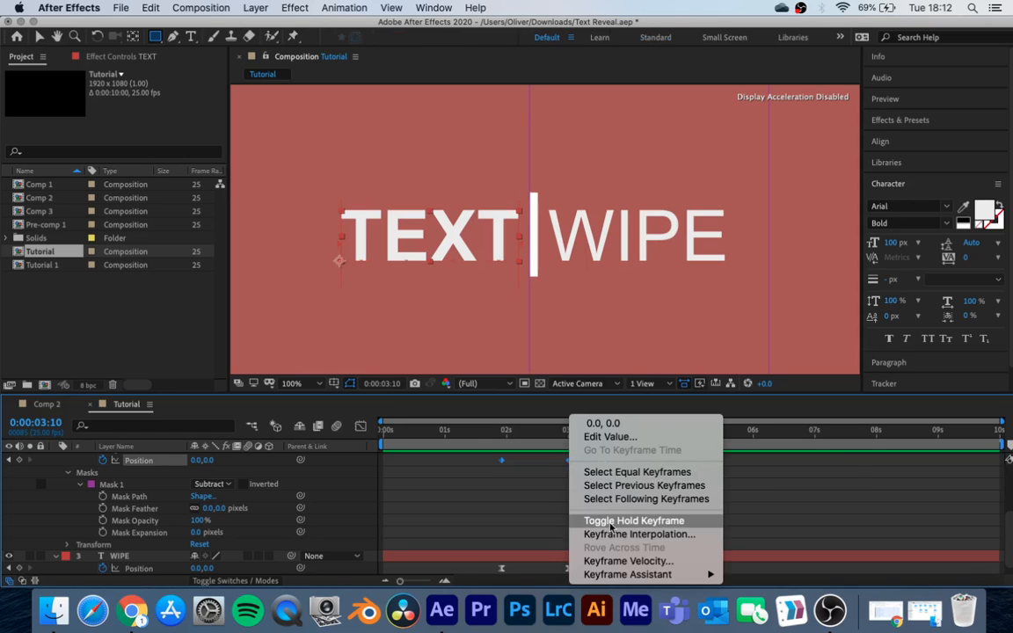
mouse_move(672, 578)
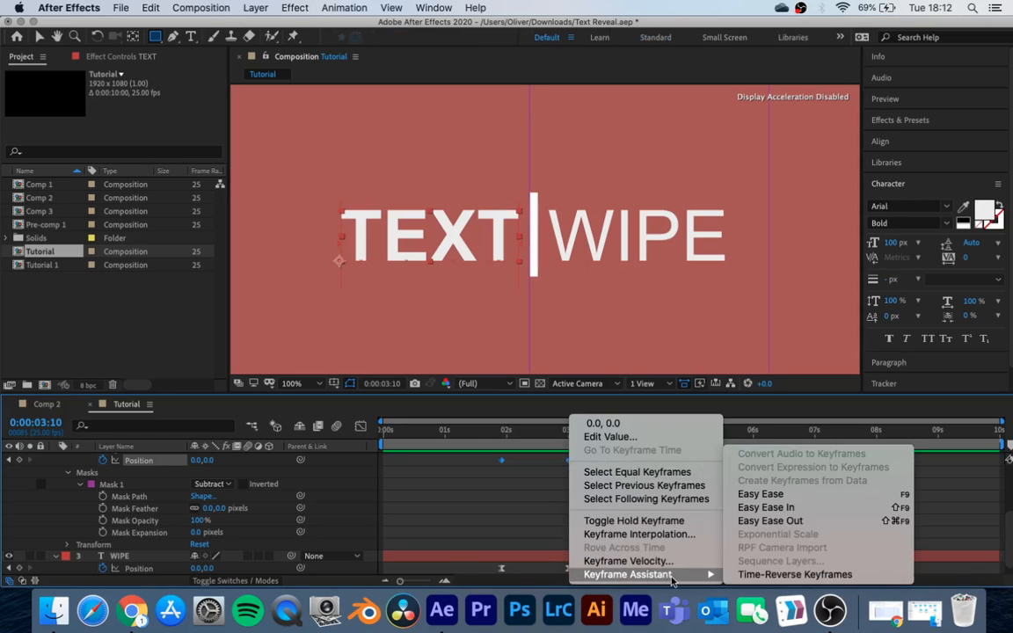
click(765, 494)
Return the playhead to 0:00:00:00 and collapse the TEXT layer's properties
drag(488, 435, 369, 432)
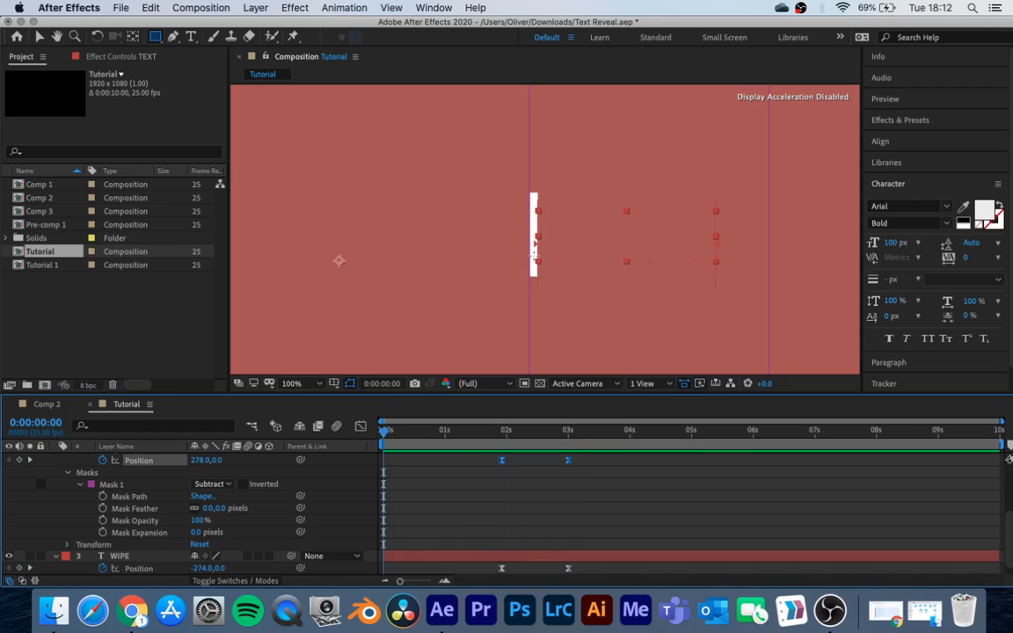
scroll(151, 507, up, 5)
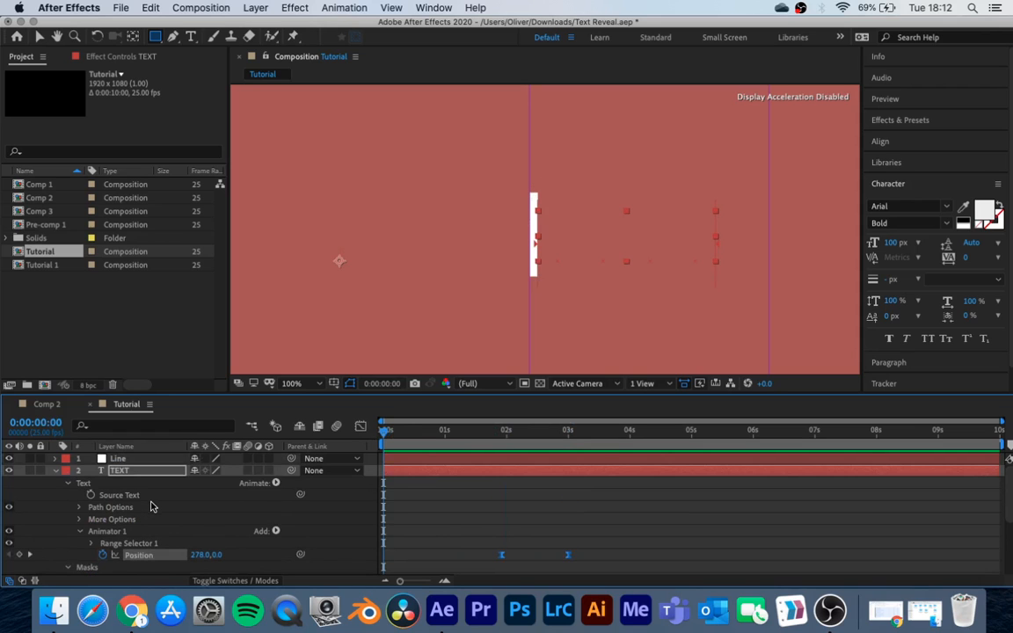
click(55, 471)
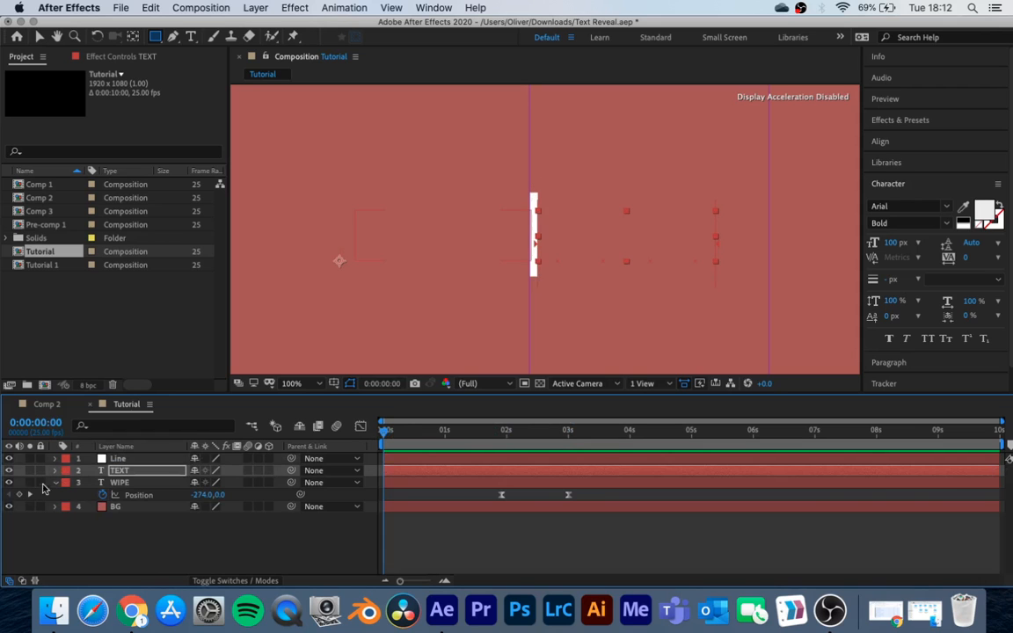
Select the Line layer and activate the Pan Behind (Anchor Point) tool
click(123, 459)
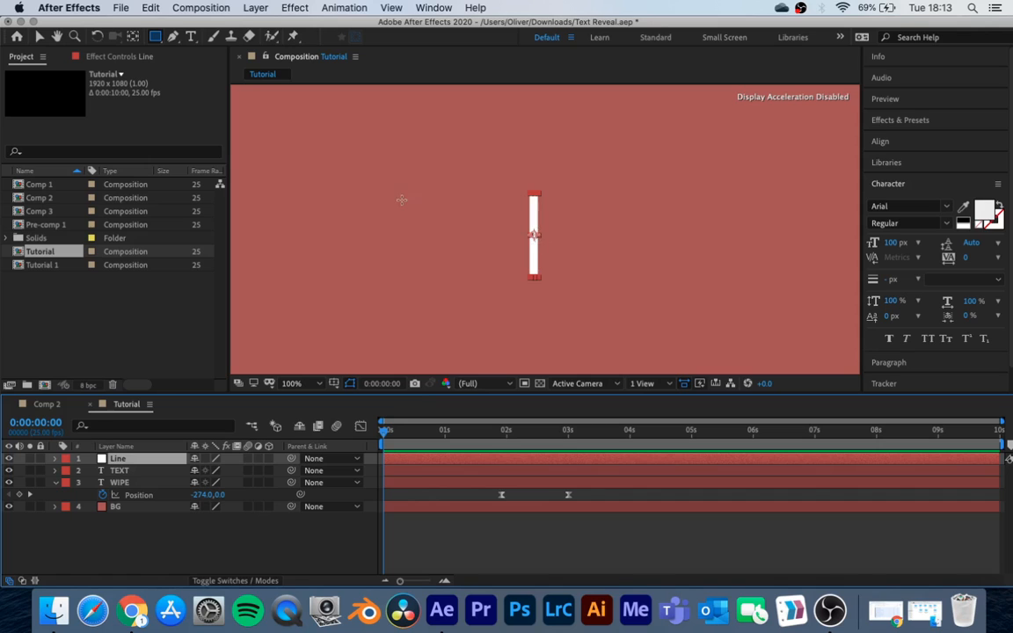
click(135, 37)
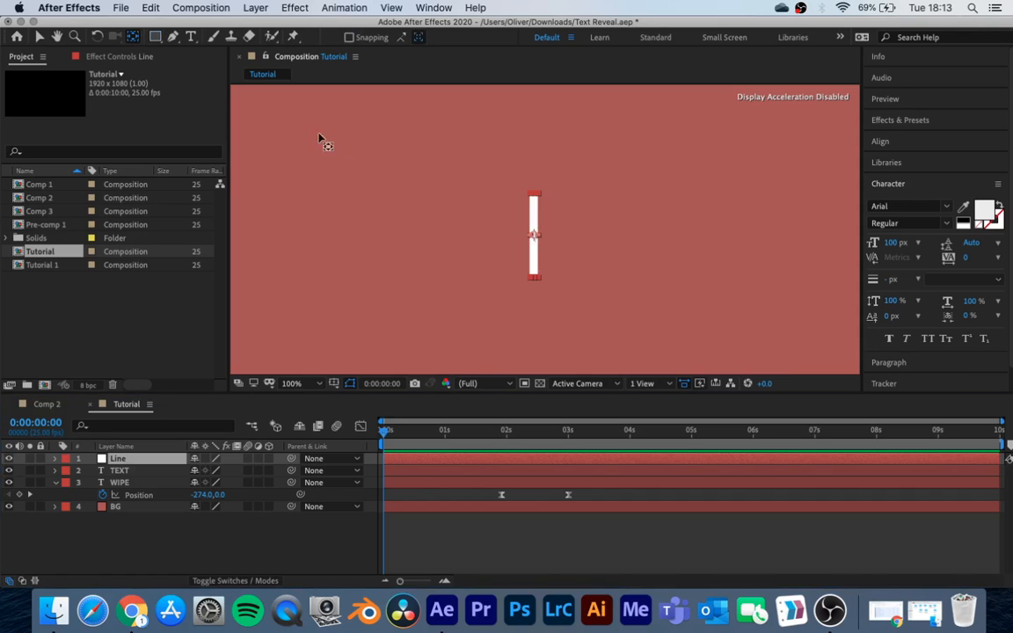
drag(533, 235, 533, 280)
key(space)
key(space)
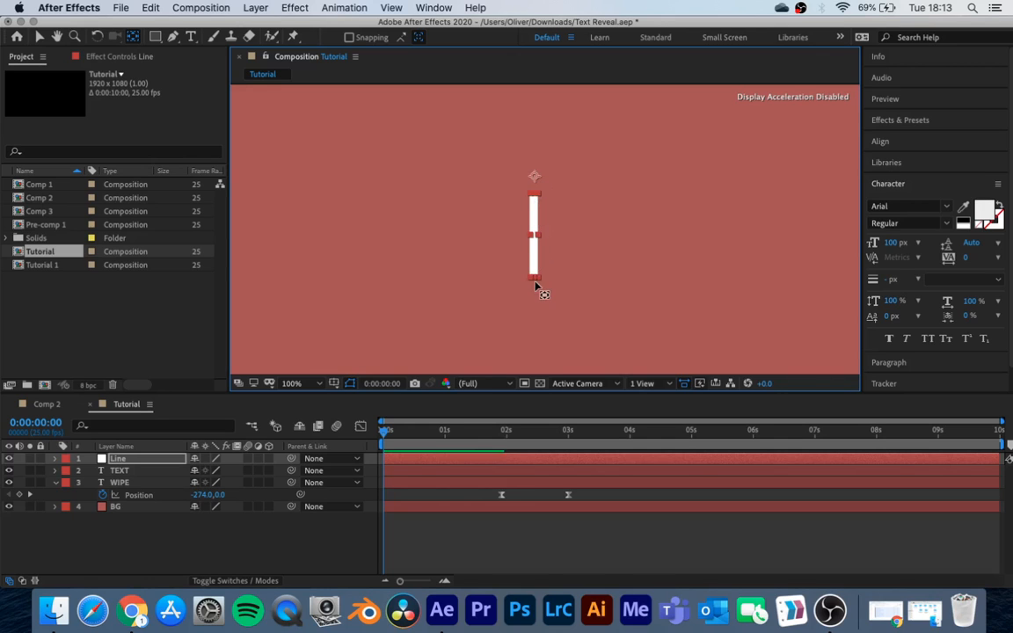
key(super+z)
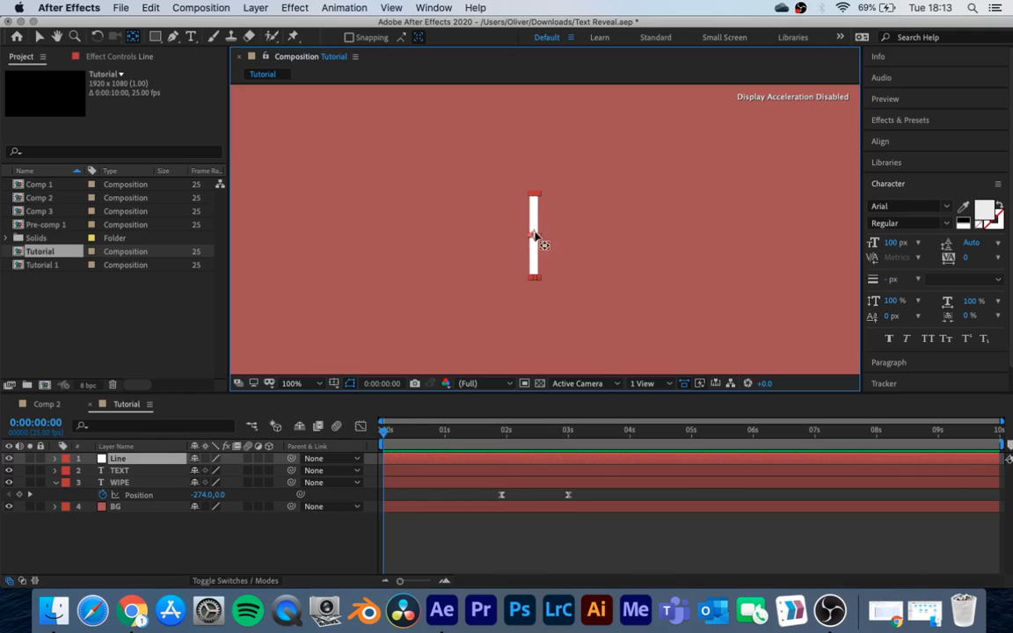
Move the Line layer's anchor point to the line's bottom end and return to the Selection tool
drag(533, 236, 534, 280)
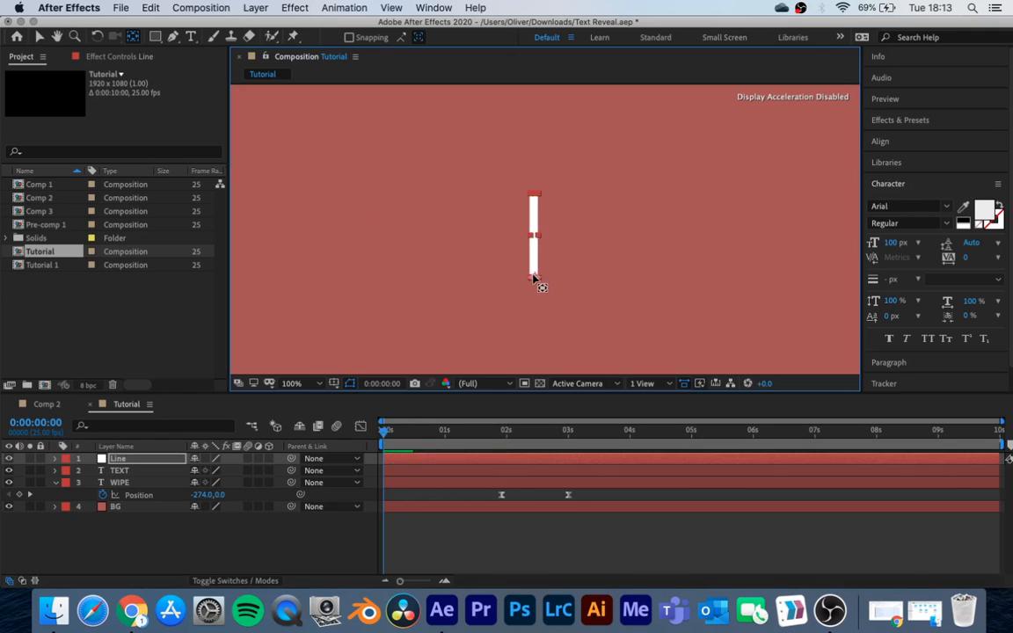
click(259, 570)
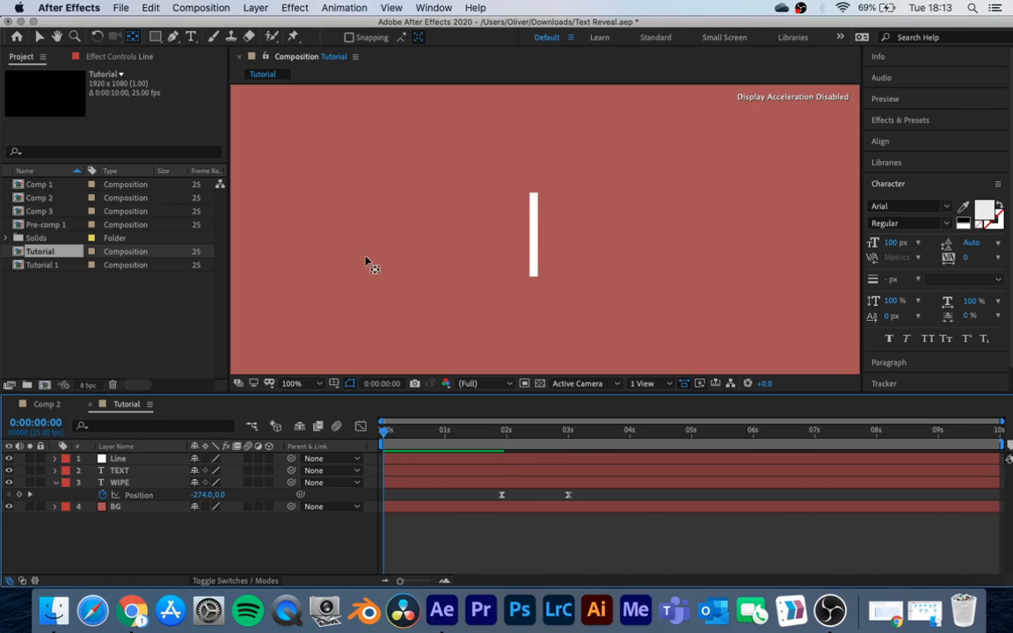
key(v)
Set a Scale keyframe for the full-height Line layer at 0:00:01:18
click(124, 460)
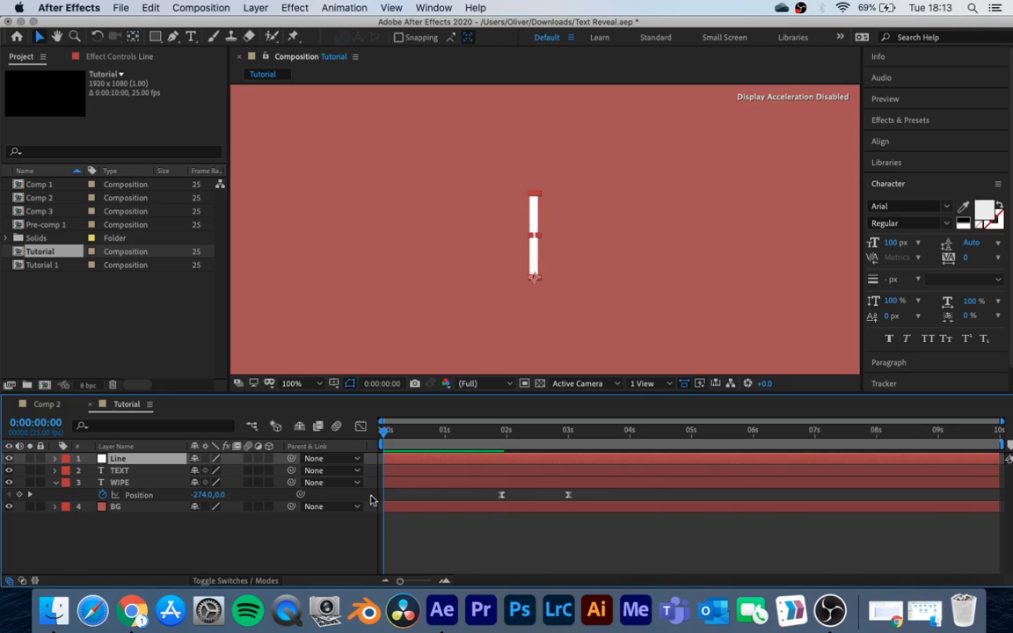
drag(384, 437, 490, 428)
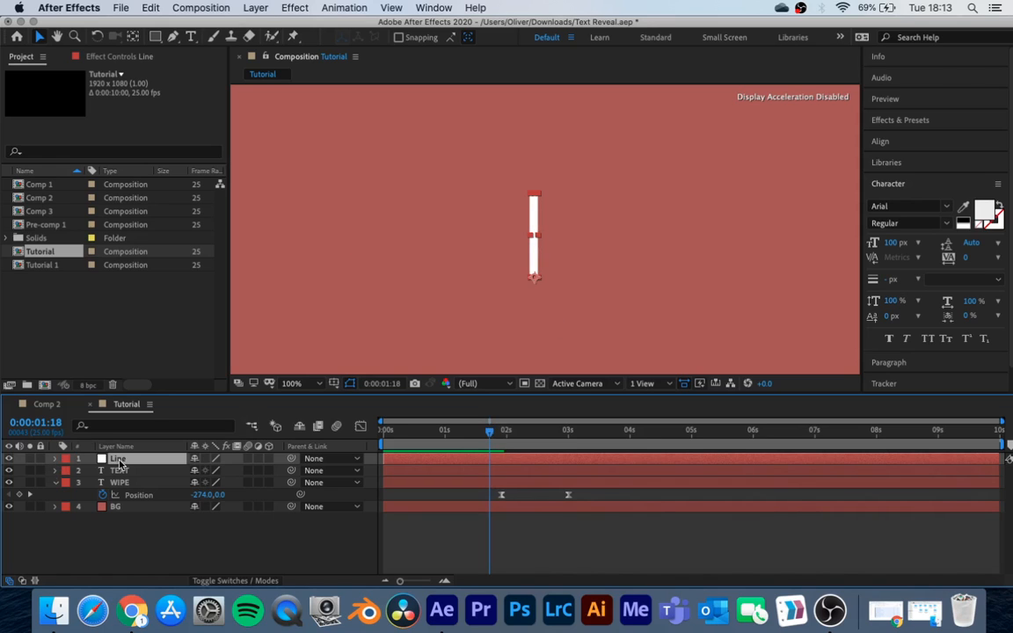
key(s)
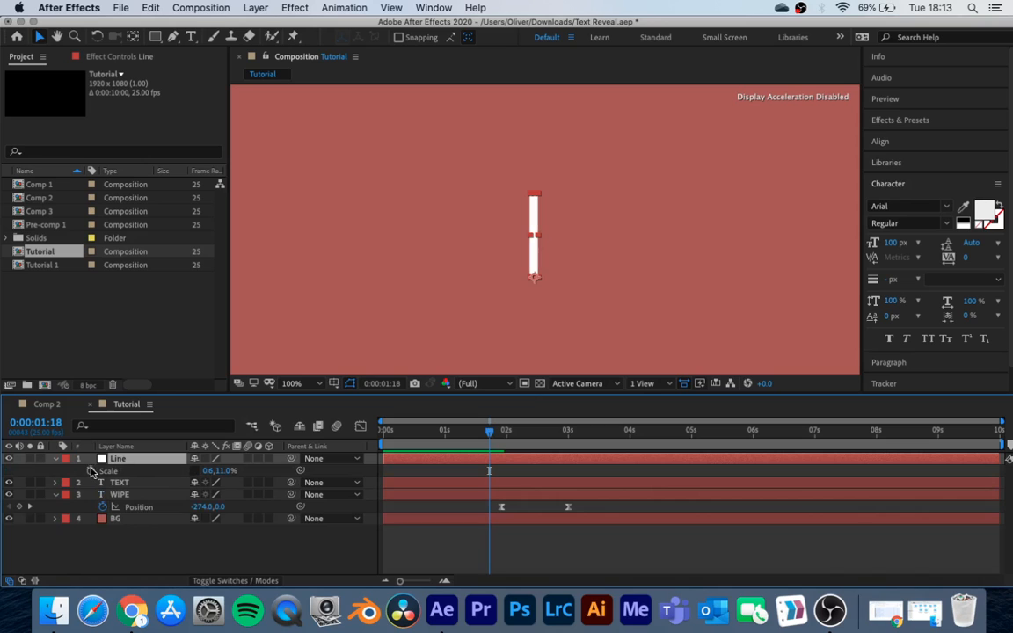
click(90, 472)
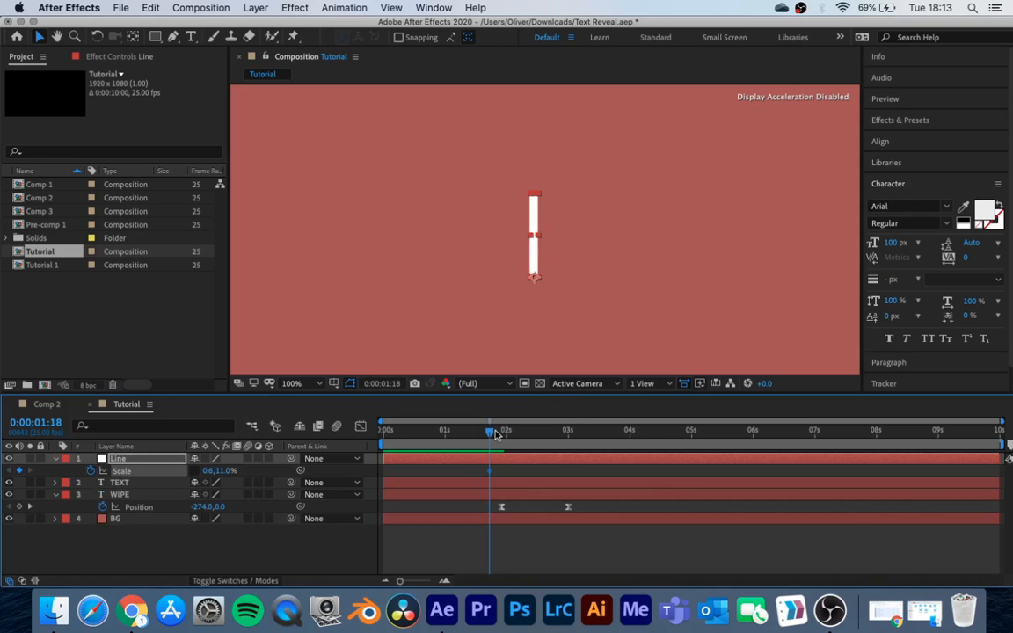
At 0:00:00:00, keyframe the Line layer's vertical Scale at 0%, keeping its width
drag(493, 432, 373, 426)
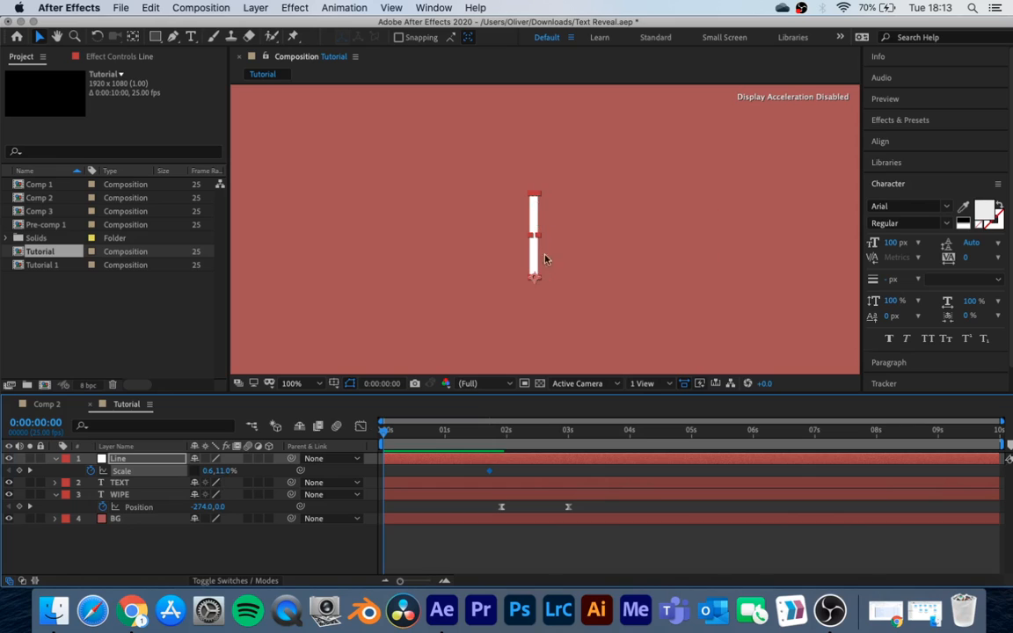
click(224, 472)
text(0)
key(Return)
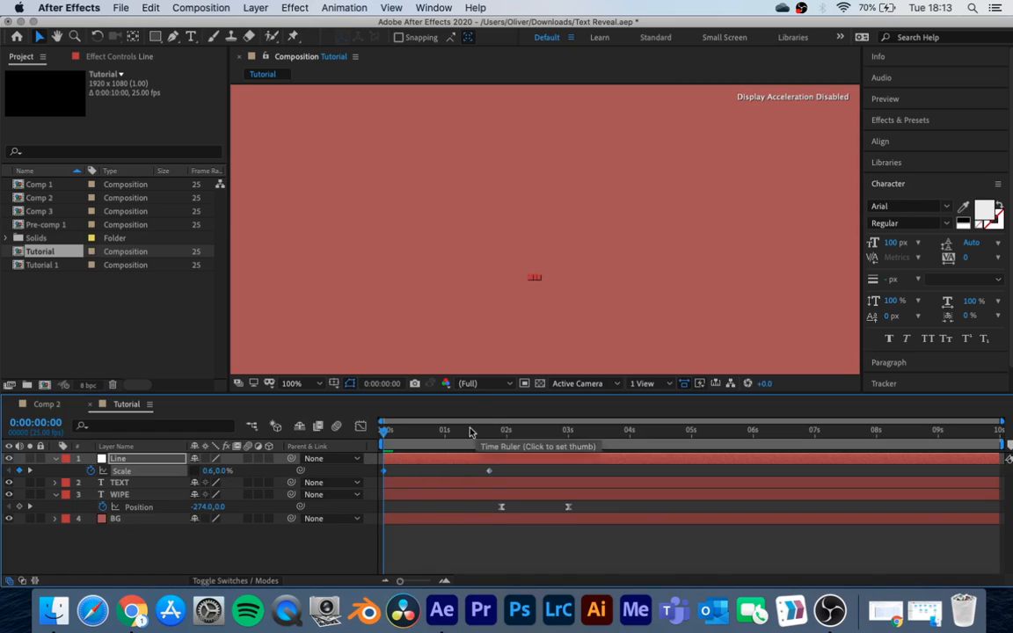
Preview the line growth together with the text reveal
key(space)
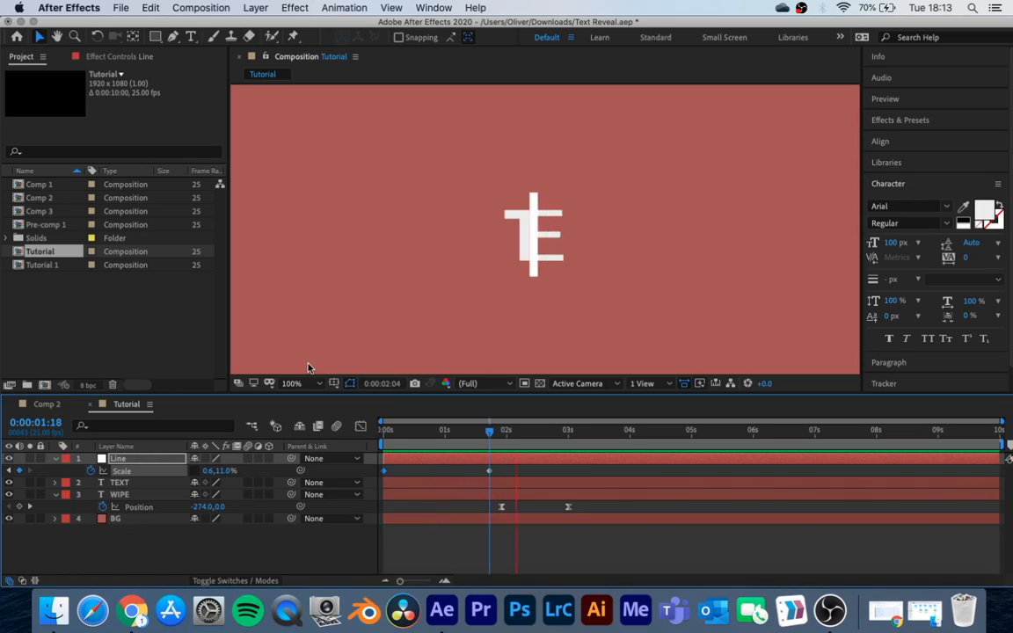
key(space)
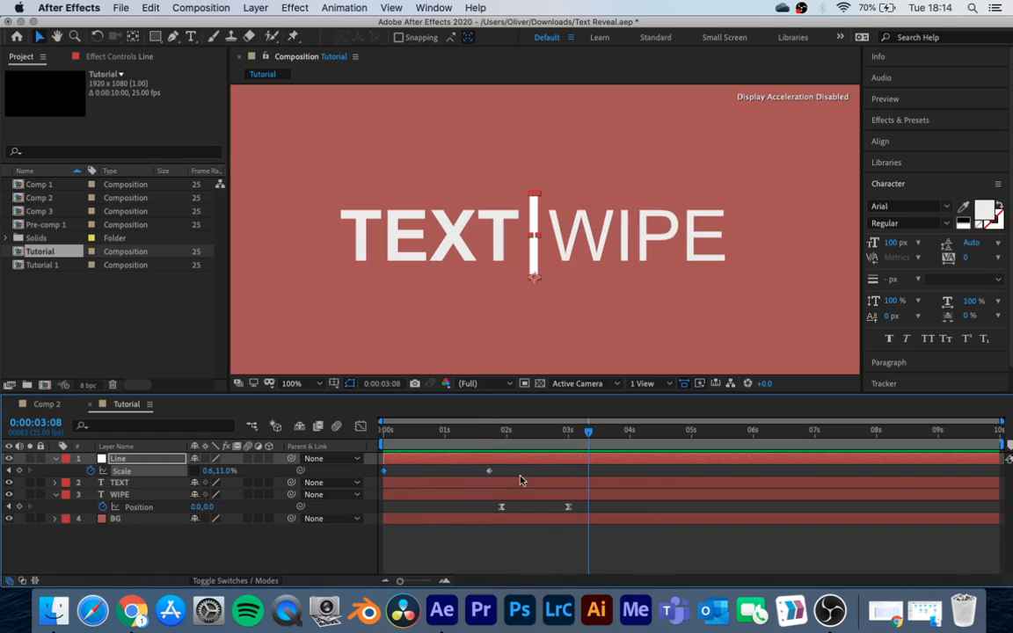
right_click(387, 476)
mouse_move(534, 434)
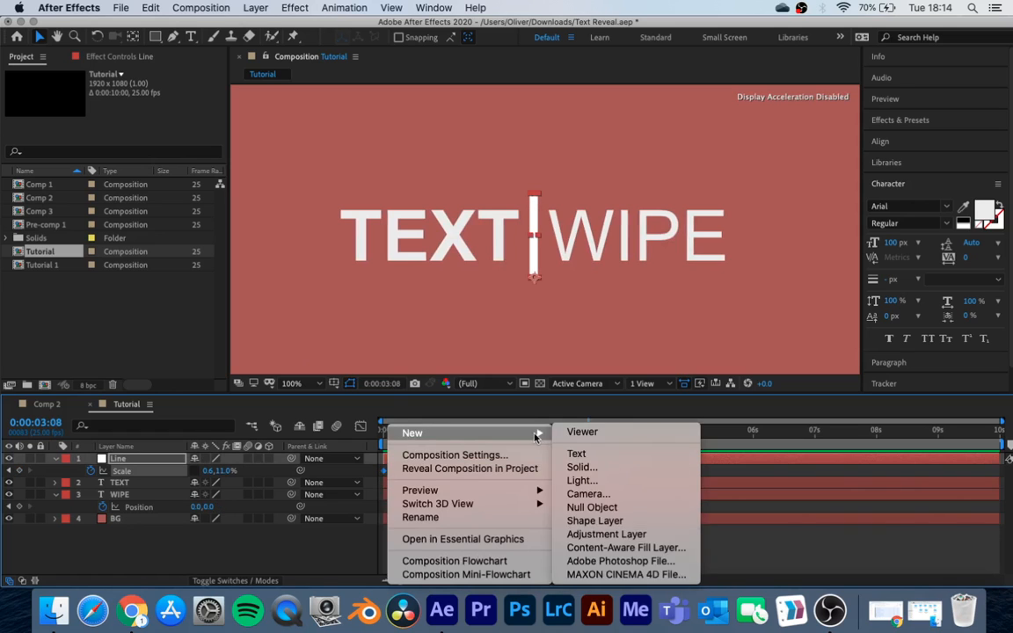
click(307, 580)
Apply Easy Ease to both Line Scale keyframes and shift them so the last aligns with WIPE's first Position keyframe
right_click(490, 470)
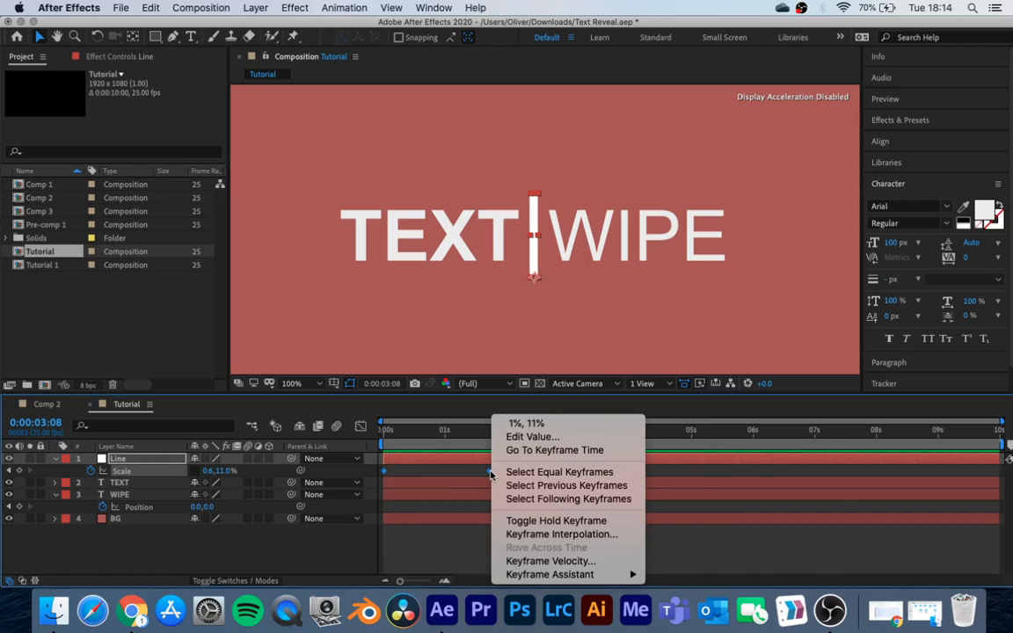
mouse_move(547, 574)
click(683, 493)
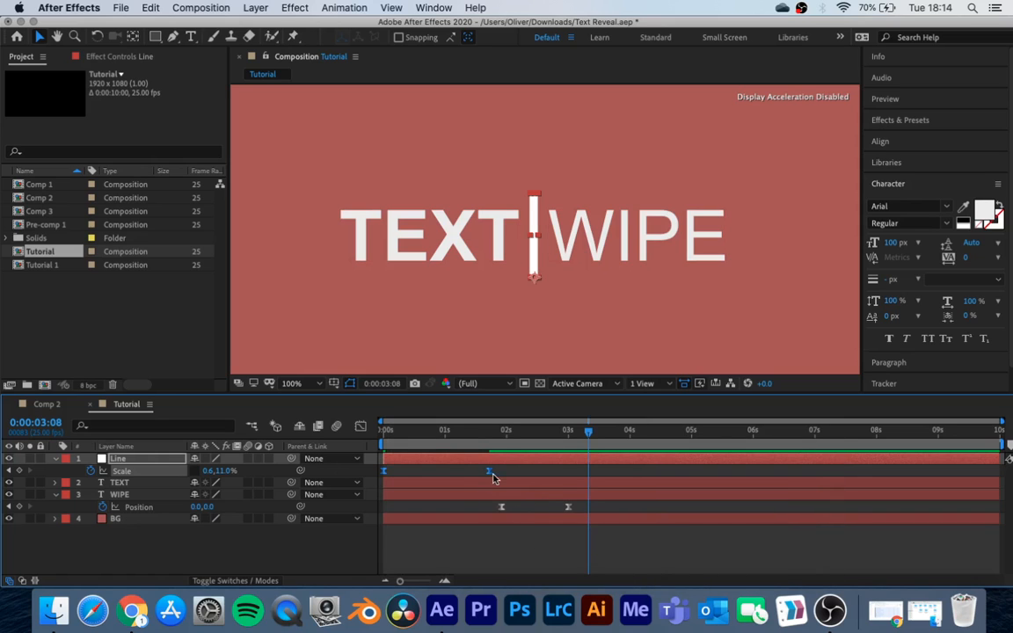
drag(491, 475, 503, 477)
Preview the full line and text wipe animation from 0:00:00:00
click(386, 430)
key(space)
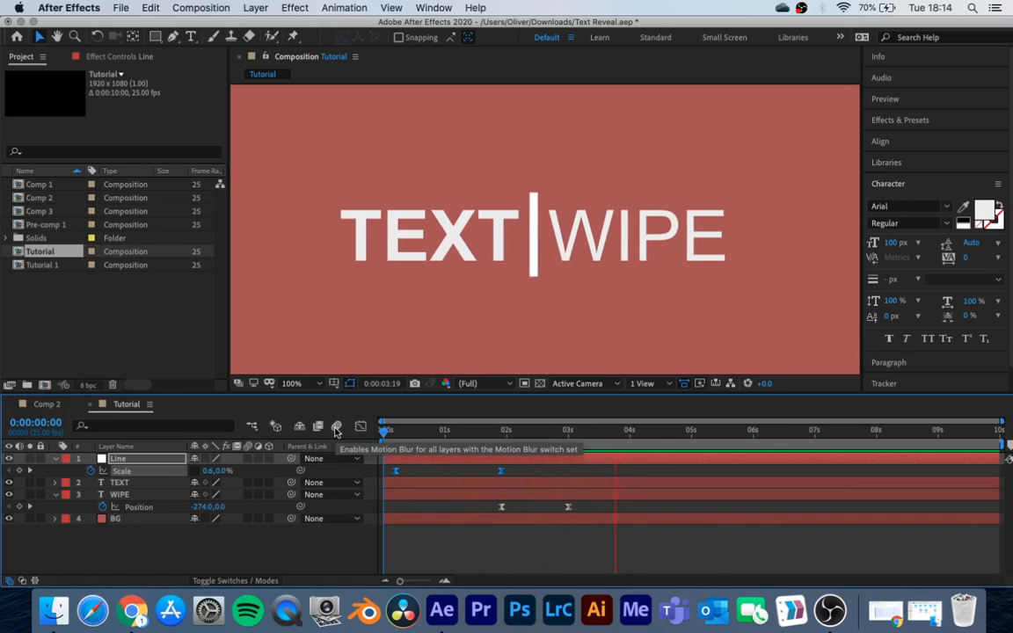
key(space)
Move the playhead to 0:00:06:00, collapse the Line layer's properties and deselect all layers
drag(670, 432, 753, 434)
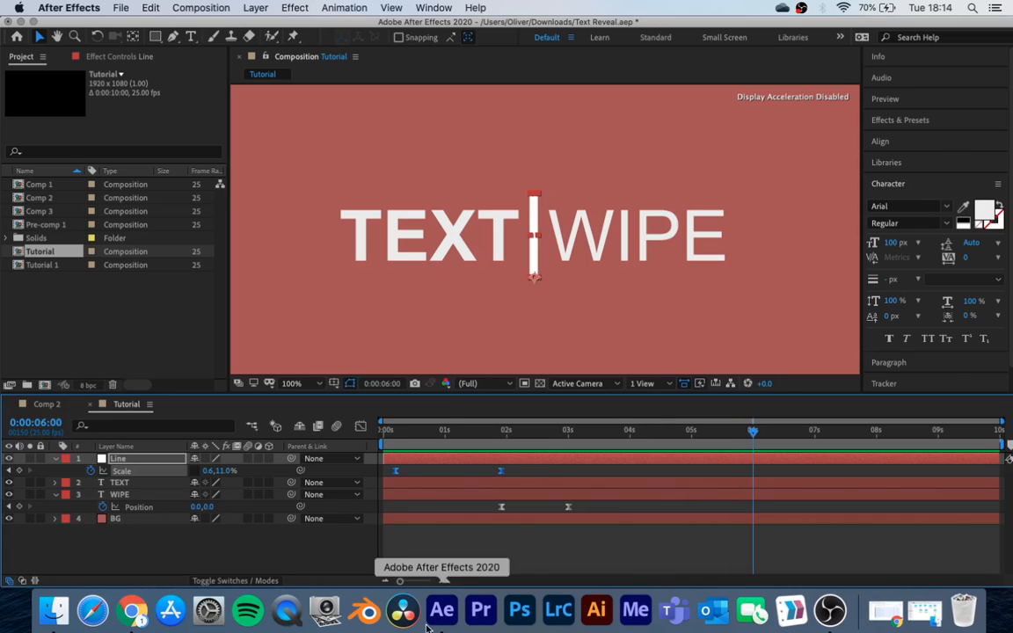
key(u)
key(u)
key(u)
key(u)
click(244, 528)
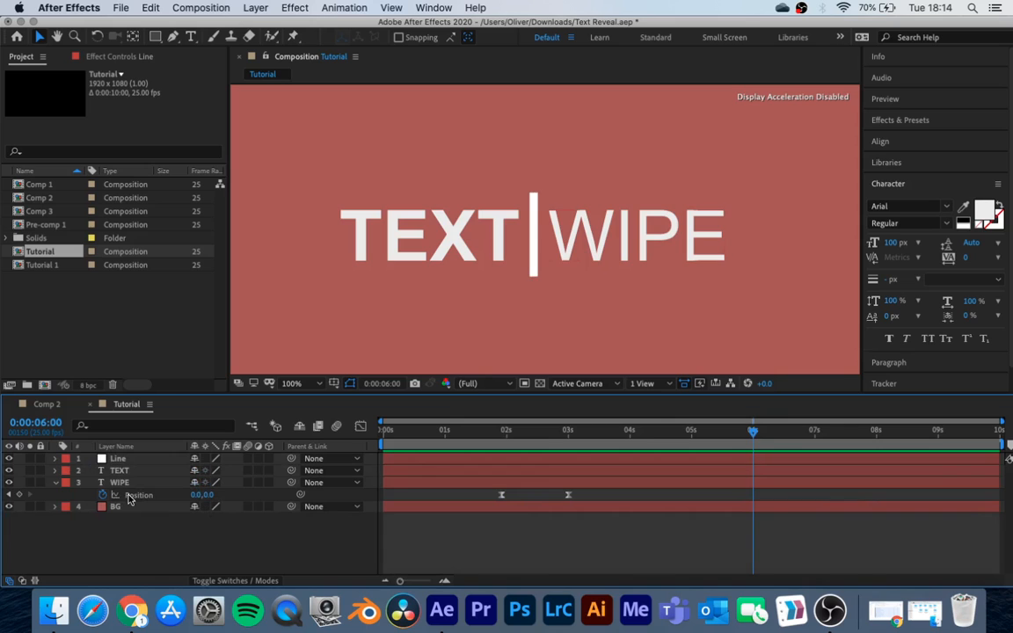
Reveal the keyframed properties of all layers and add Position keyframes to TEXT and WIPE at 0:00:06:00
key(u)
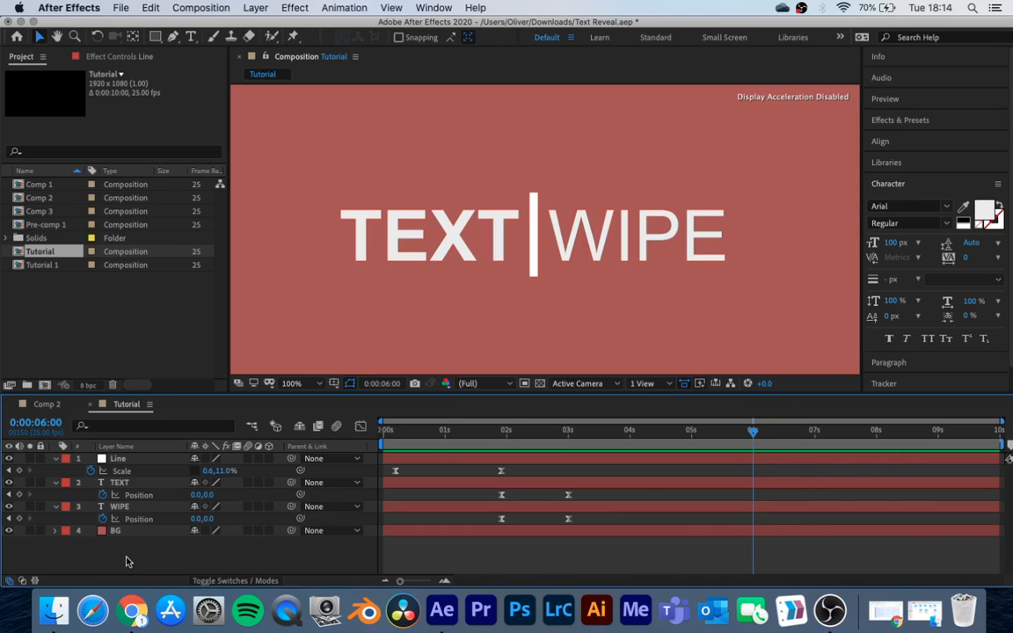
key(u)
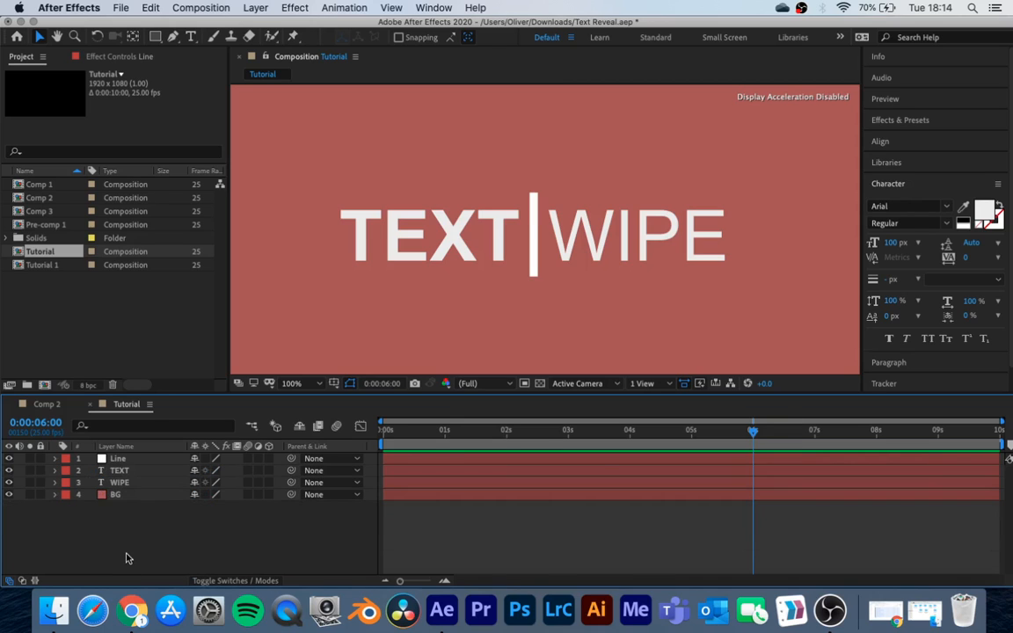
key(u)
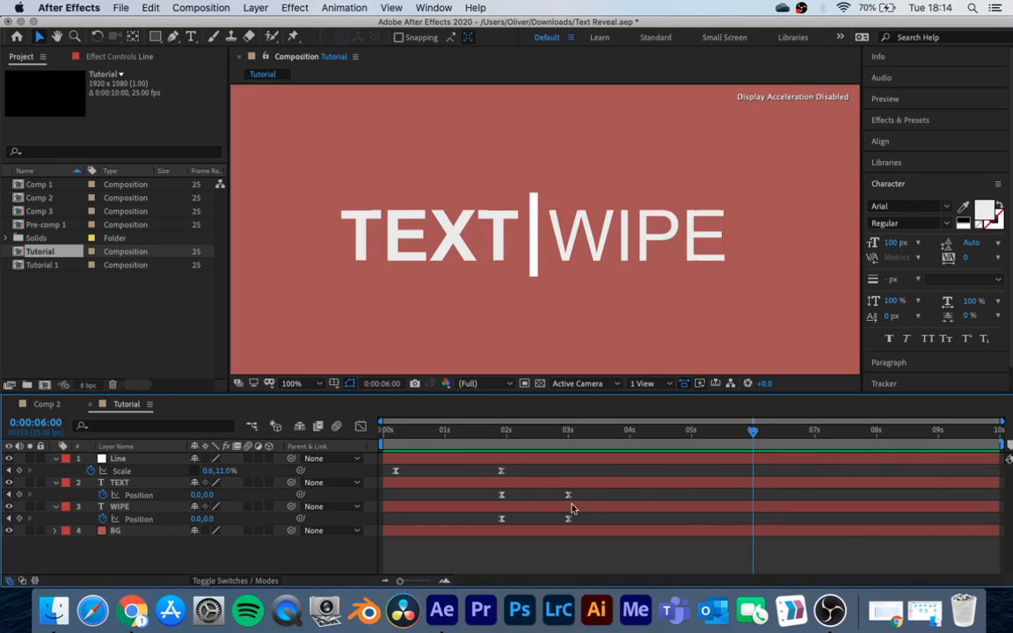
click(20, 495)
click(20, 519)
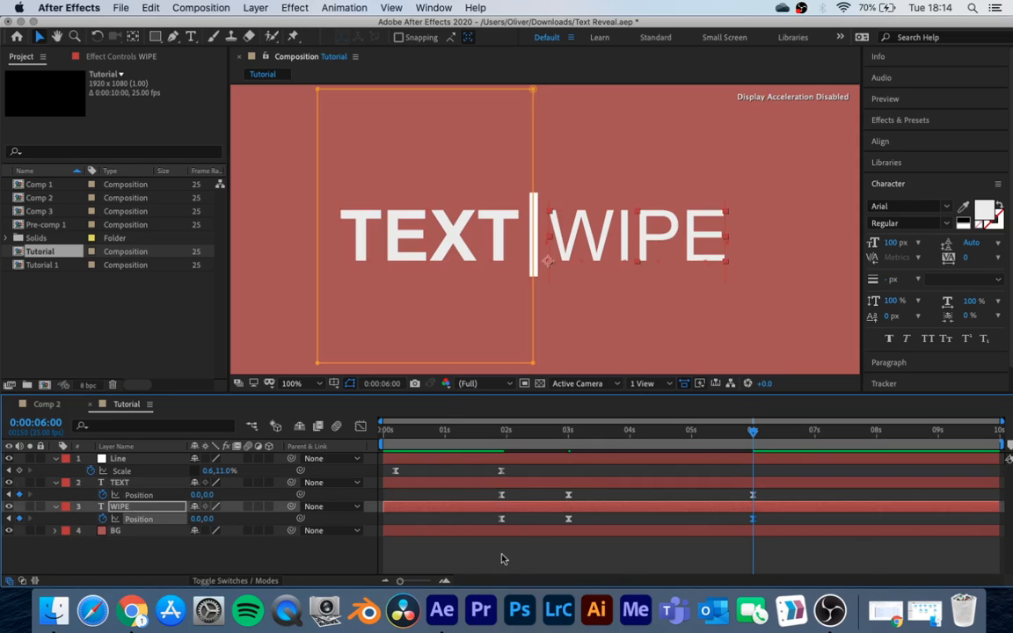
Copy the first Position keyframes of TEXT and WIPE to 0:00:07:02 so both words slide back behind the line
mouse_move(754, 432)
mouse_down()
mouse_move(580, 429)
mouse_move(755, 438)
mouse_up()
click(767, 433)
drag(768, 433, 820, 432)
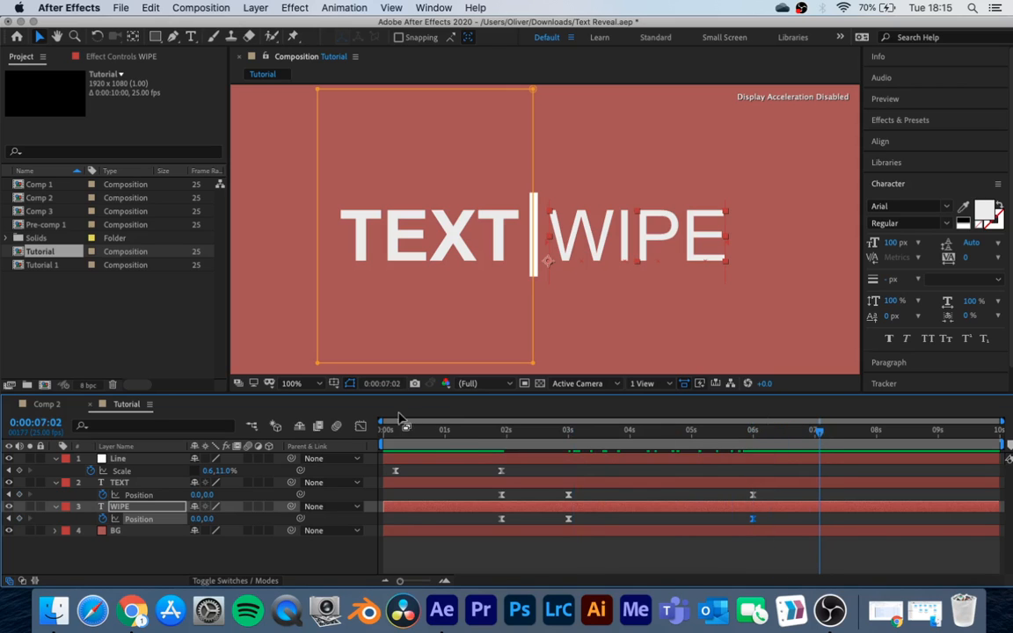
click(502, 497)
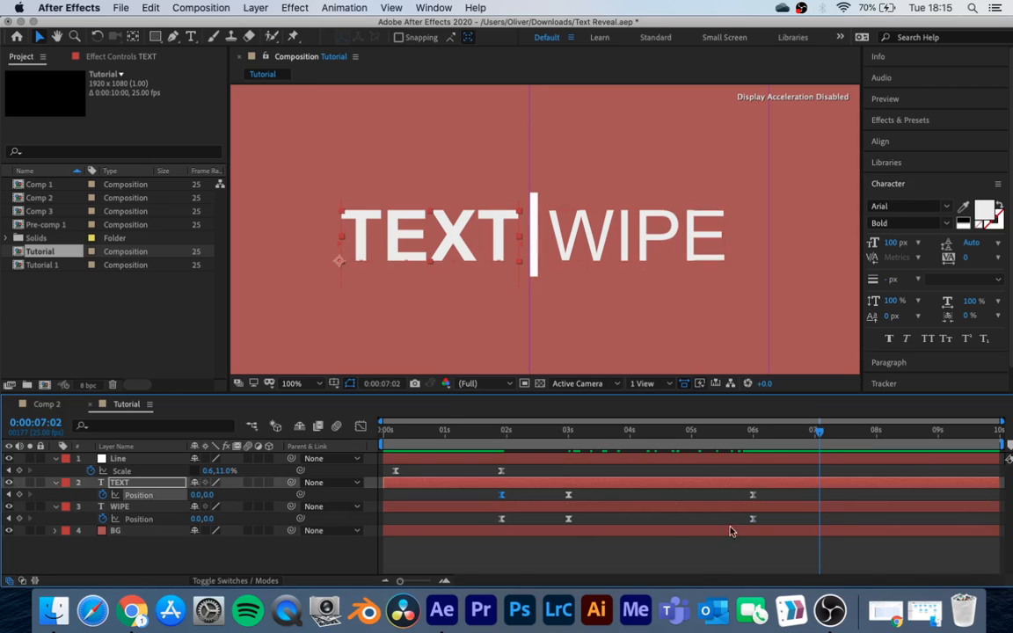
key(cmd+v)
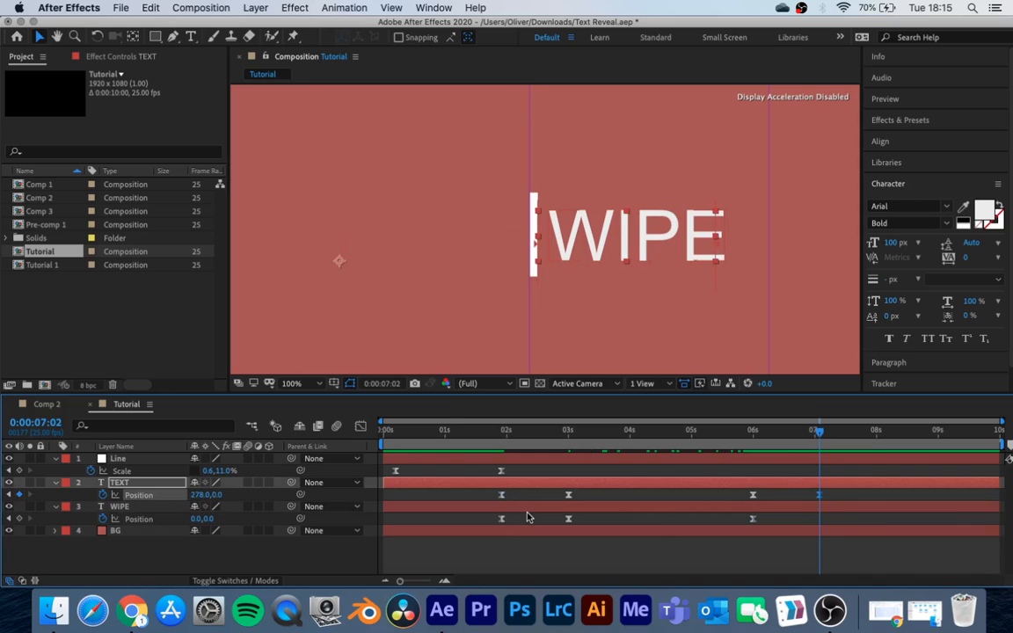
click(501, 519)
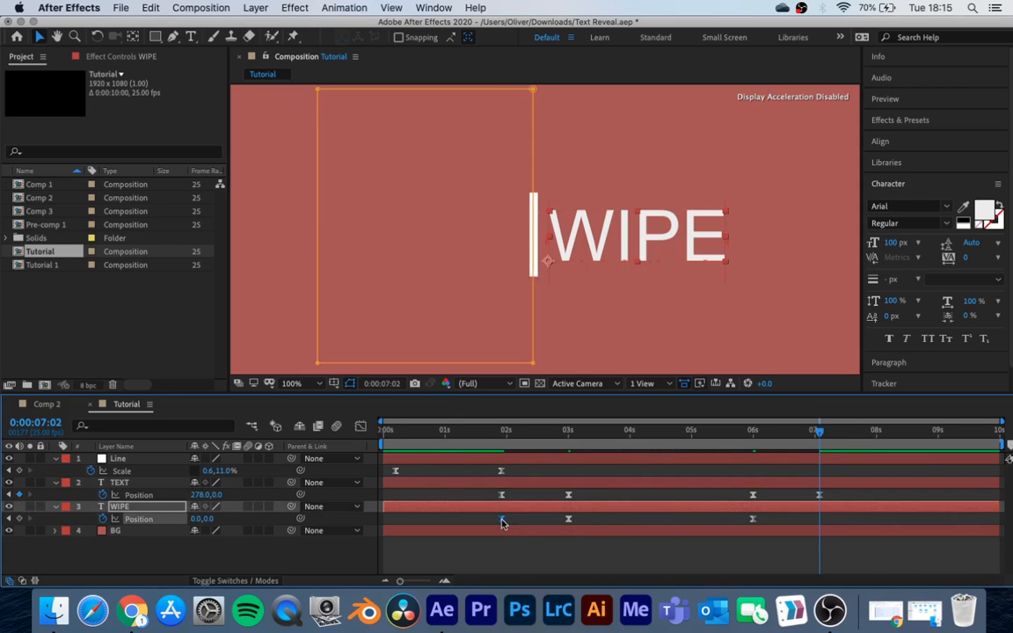
key(cmd+v)
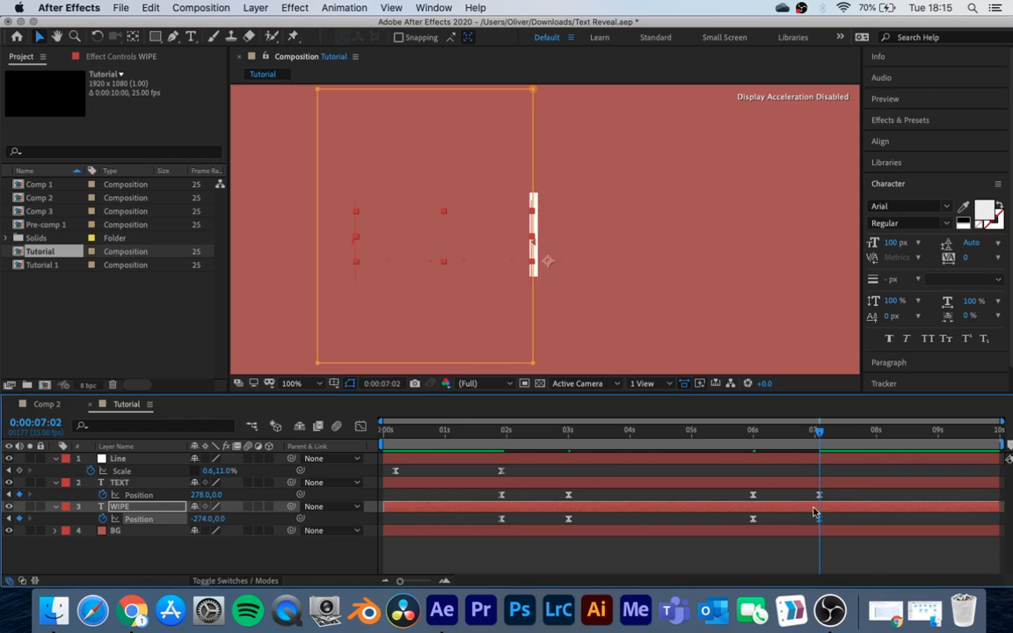
Copy the Line layer's full-height Scale keyframe to 0:00:07:02 and its first Scale keyframe to 0:00:08:07
click(501, 472)
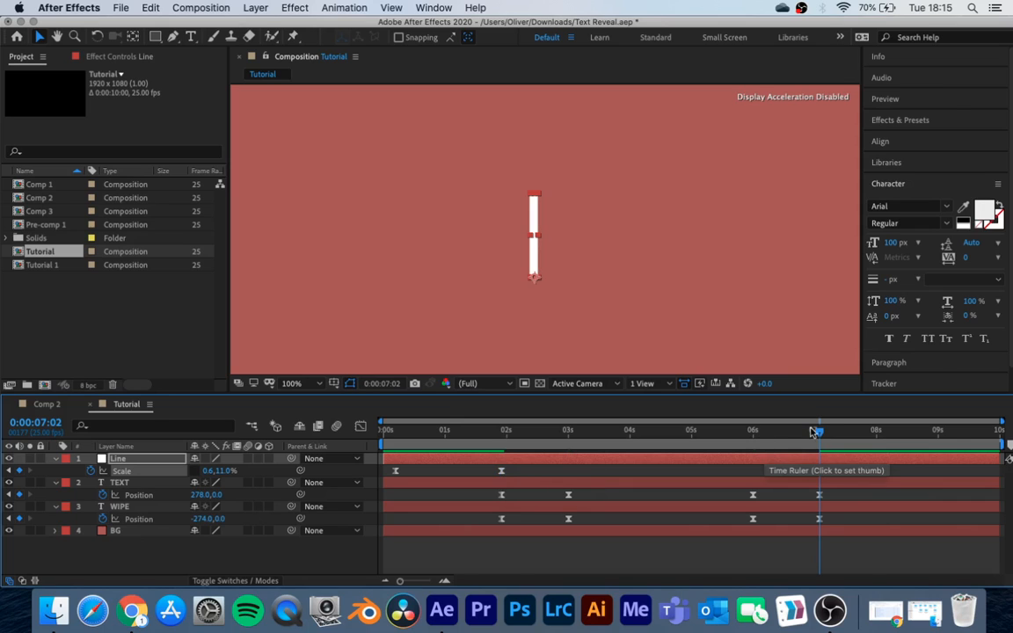
click(879, 431)
mouse_move(885, 436)
mouse_down()
mouse_move(905, 436)
mouse_move(897, 437)
mouse_up()
drag(897, 433, 893, 434)
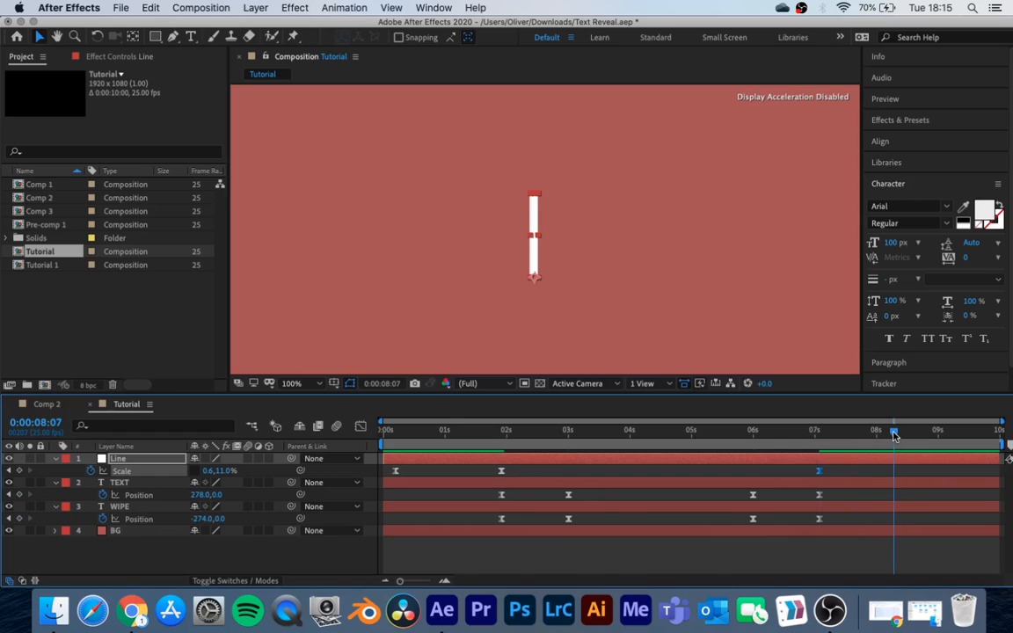
click(396, 471)
key(ctrl+c)
key(ctrl+v)
Preview the closing text and line animation from 0:00:04:06
drag(893, 430, 643, 416)
key(space)
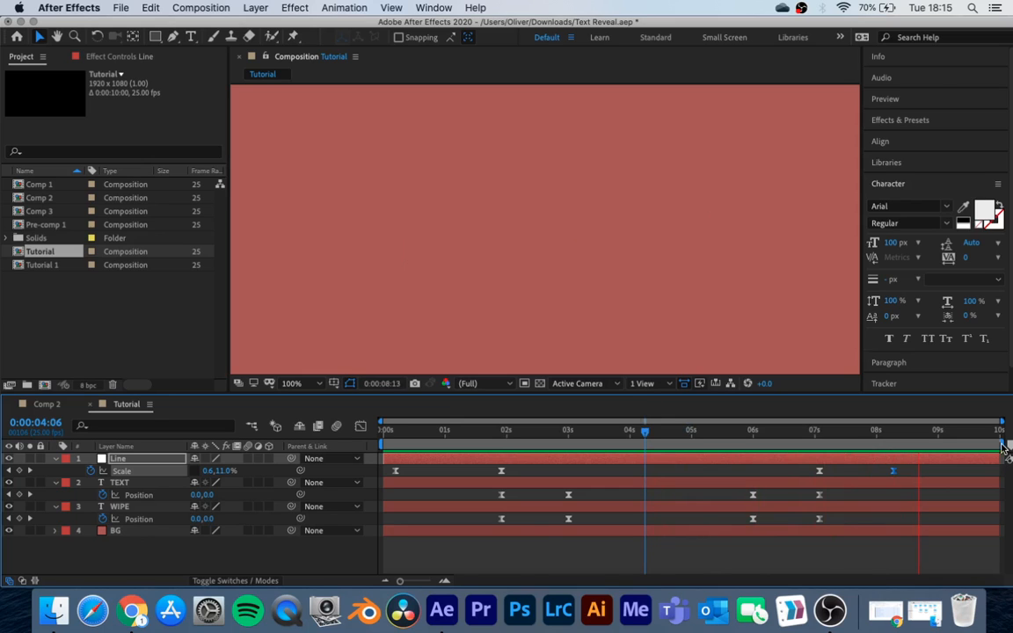
key(space)
End the work area at about 0:00:08:09, trim the composition to it, and preview from the start
drag(993, 445, 900, 455)
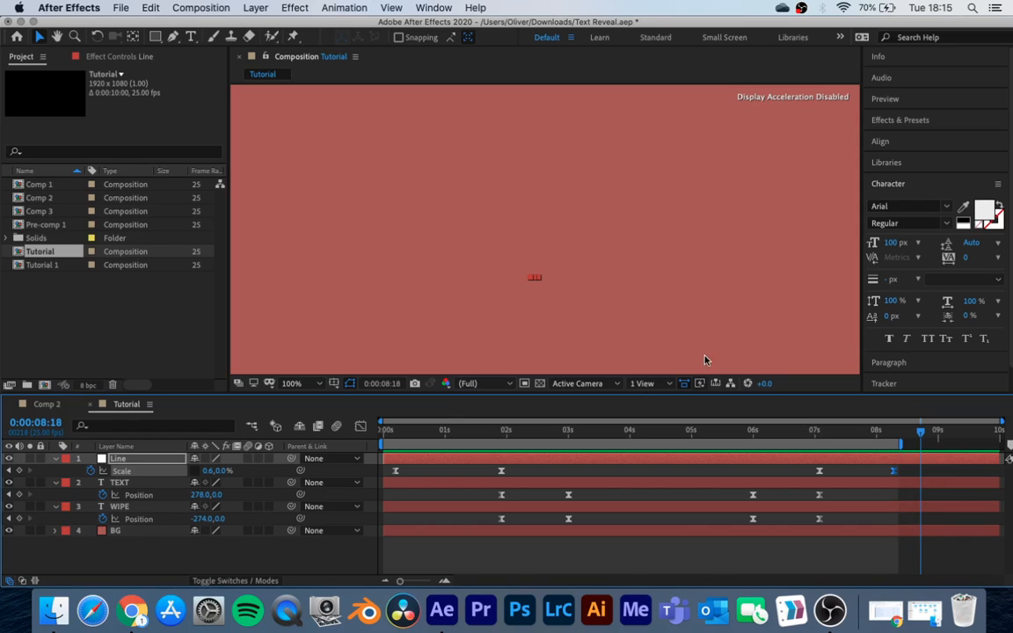
click(189, 8)
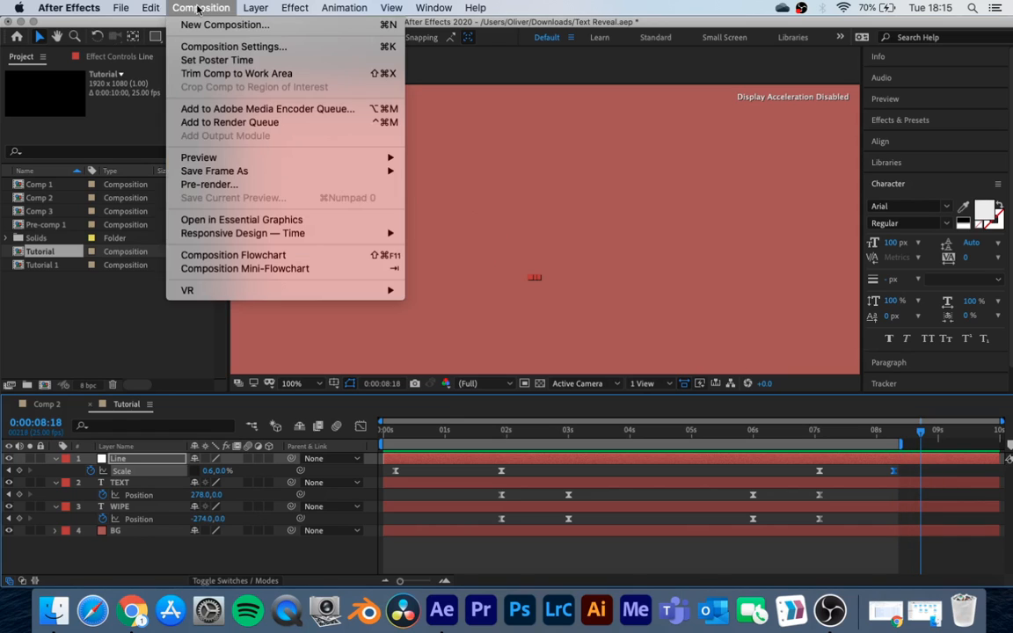
click(226, 74)
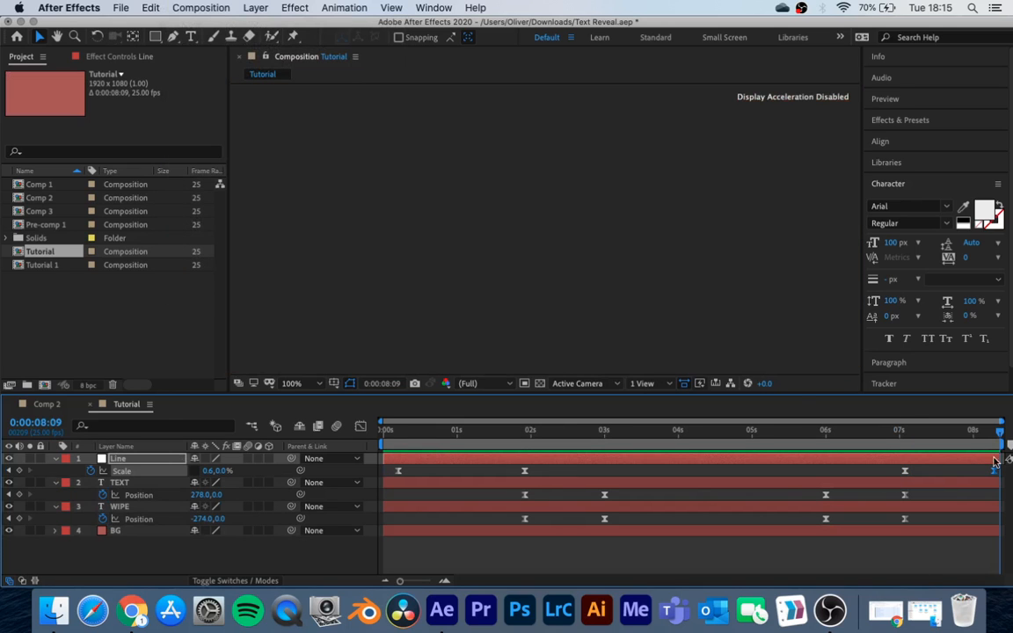
drag(998, 434, 344, 384)
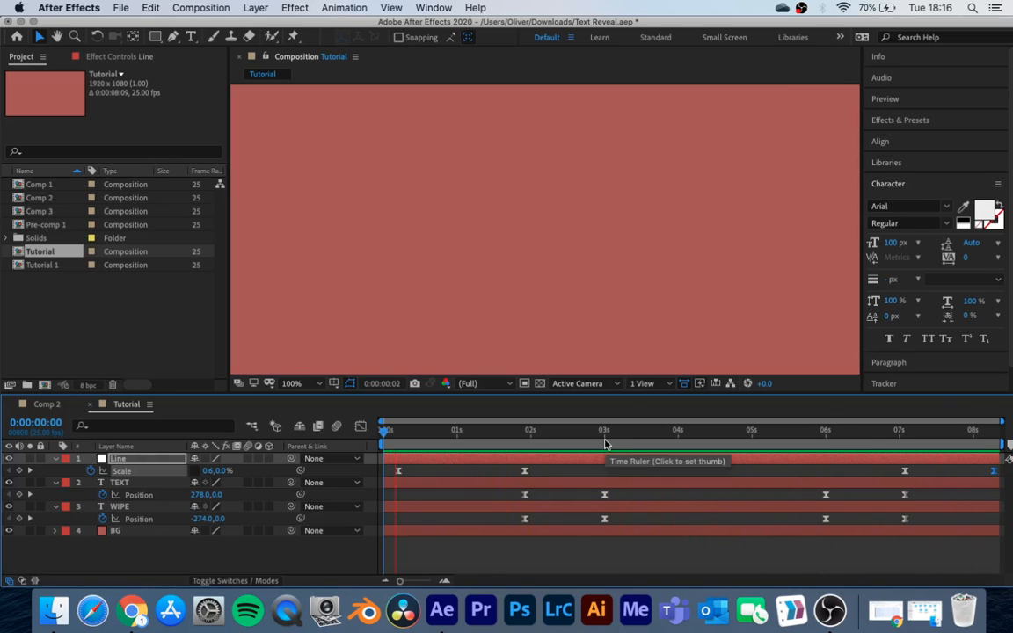
key(space)
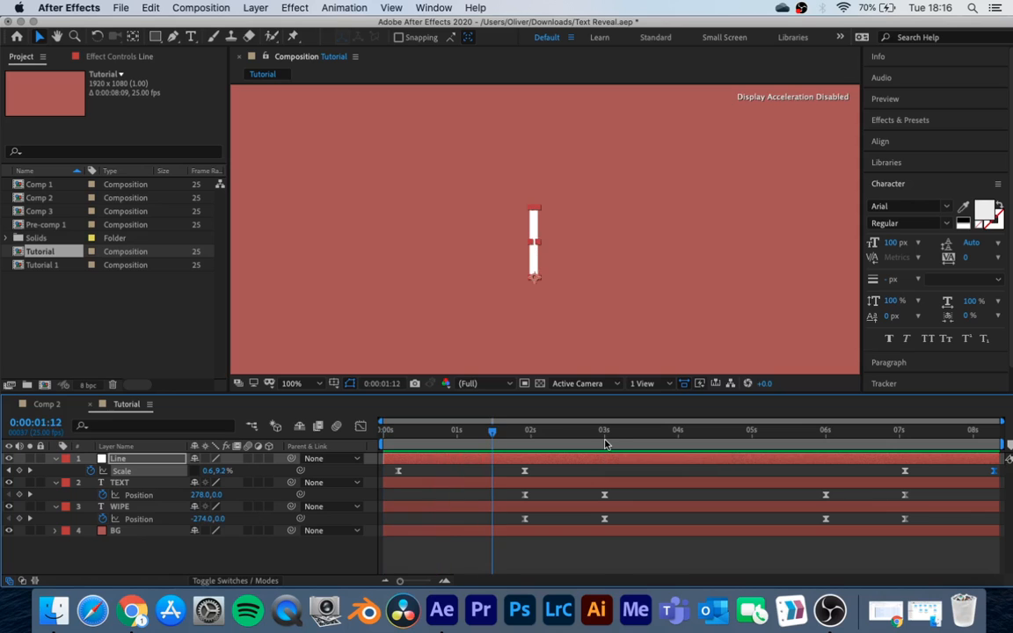
Switch to Comp 2 and scrub through the opening of its SHAPE / Reveal animation, returning to 0:00:00:00
click(44, 406)
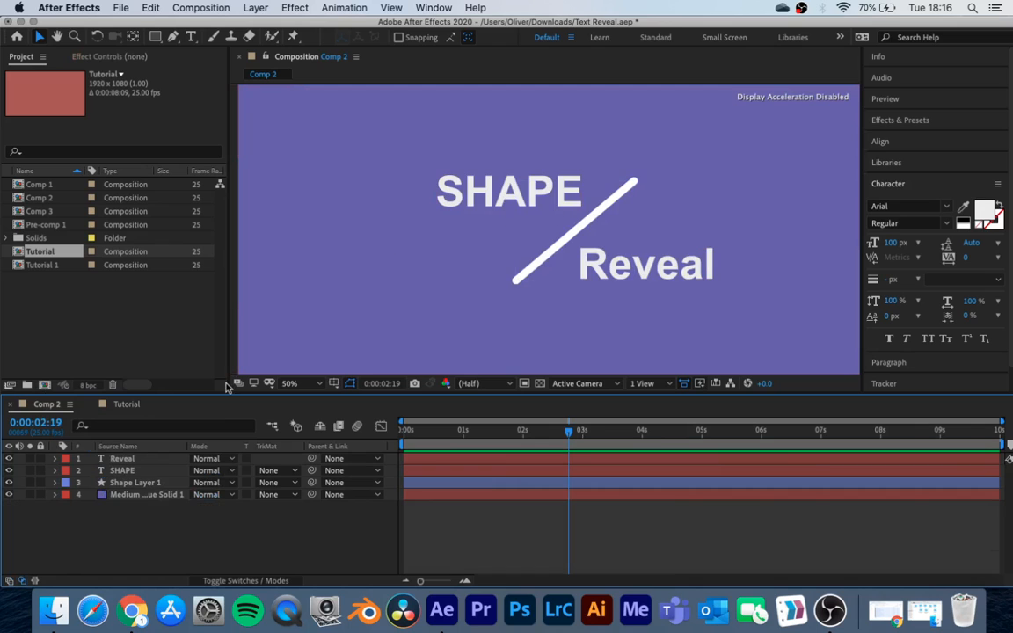
drag(406, 431, 497, 434)
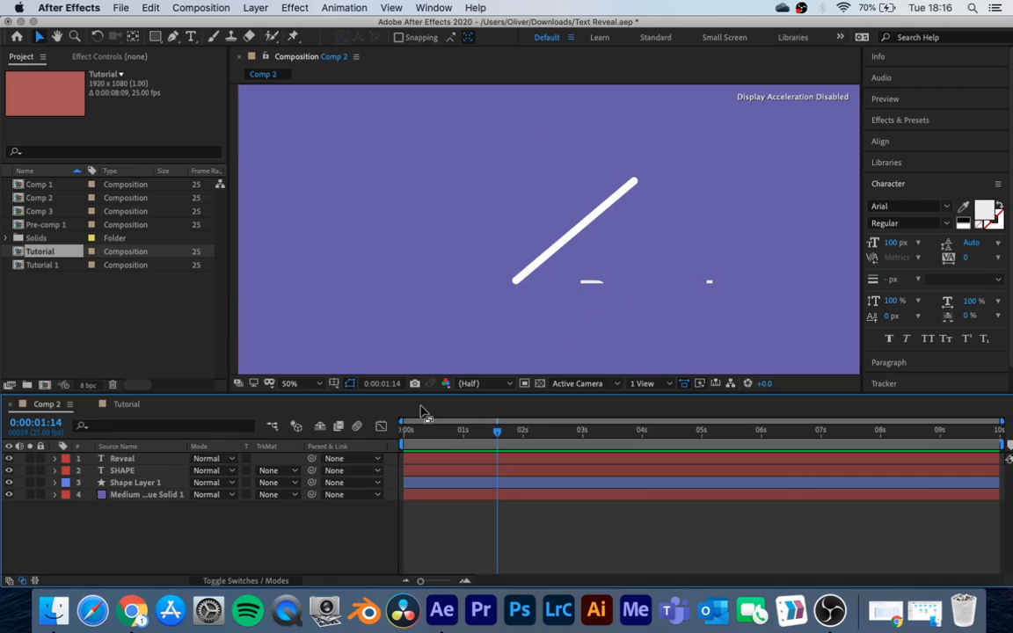
drag(494, 433, 401, 429)
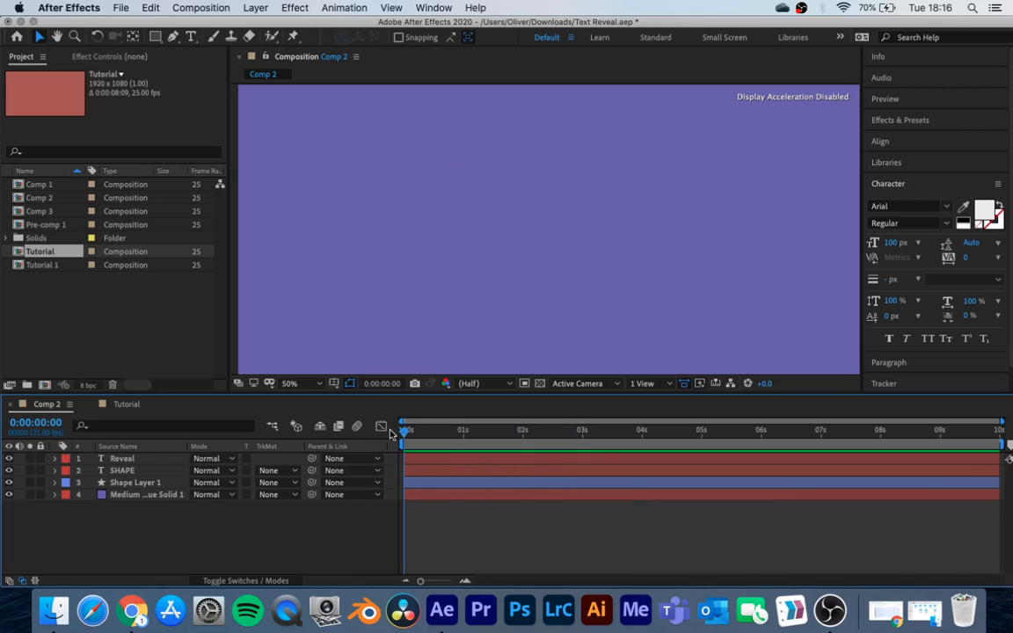
Expand Shape Layer 1 down to the Start, End and Offset properties of Trim Paths 1
click(124, 484)
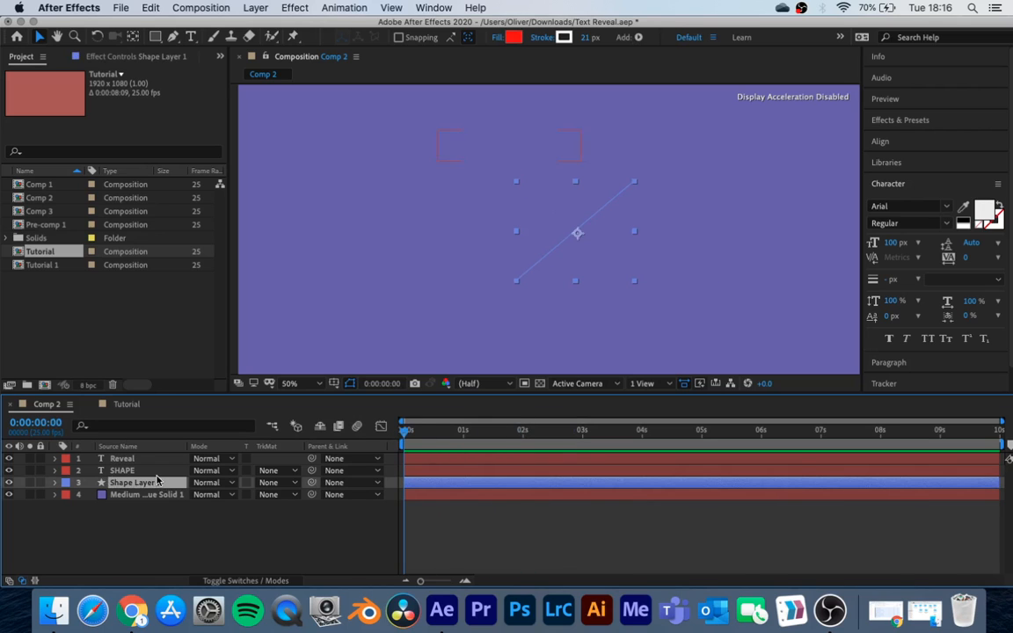
click(53, 484)
scroll(128, 512, down, 2)
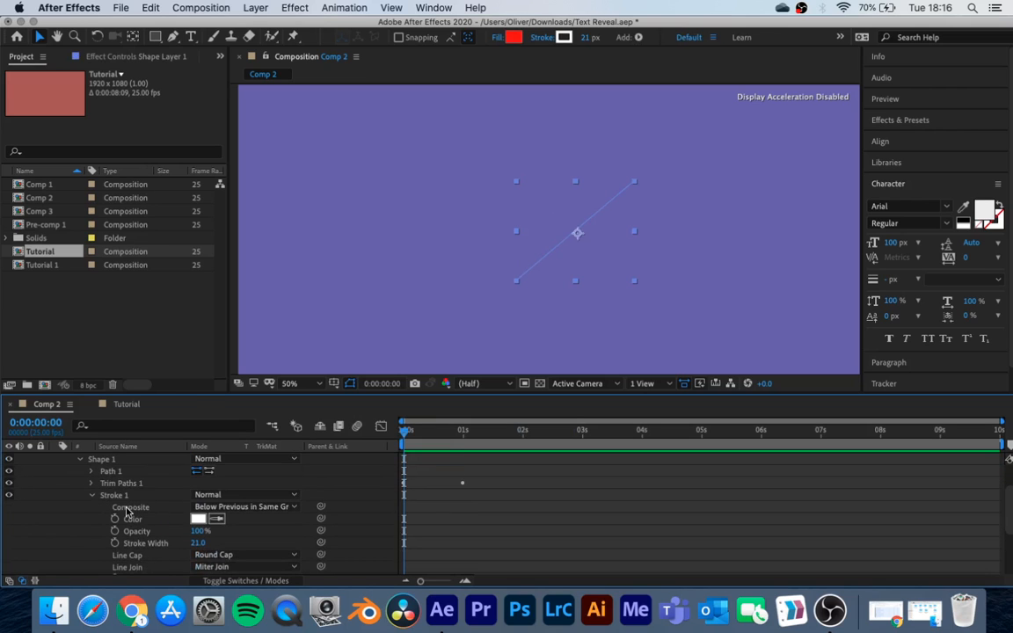
click(92, 496)
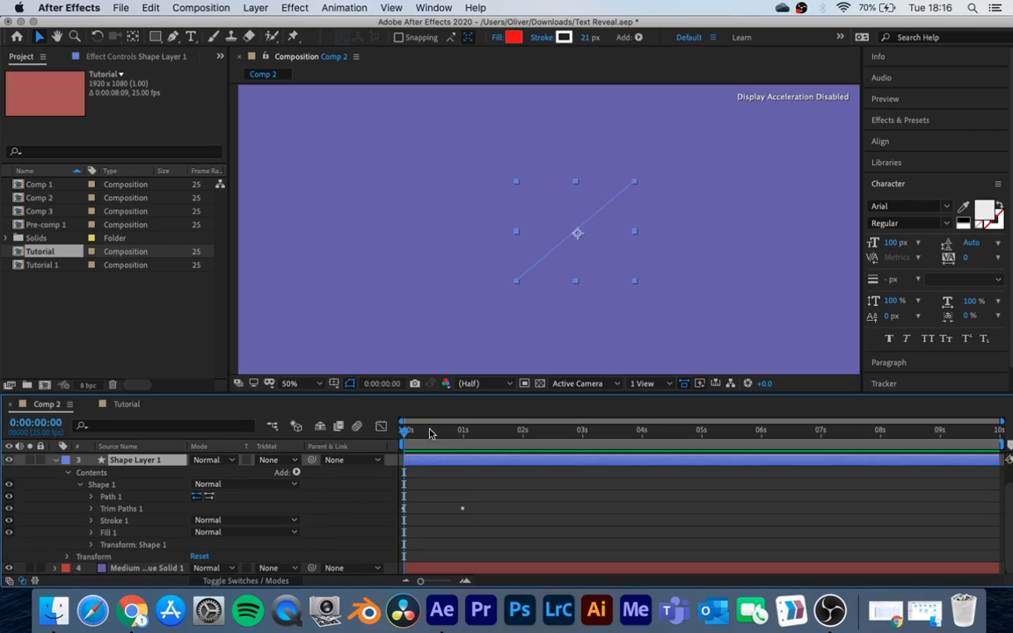
mouse_move(406, 432)
mouse_down()
mouse_move(443, 430)
mouse_move(413, 430)
mouse_move(408, 442)
mouse_move(436, 440)
mouse_move(400, 433)
mouse_up()
click(296, 472)
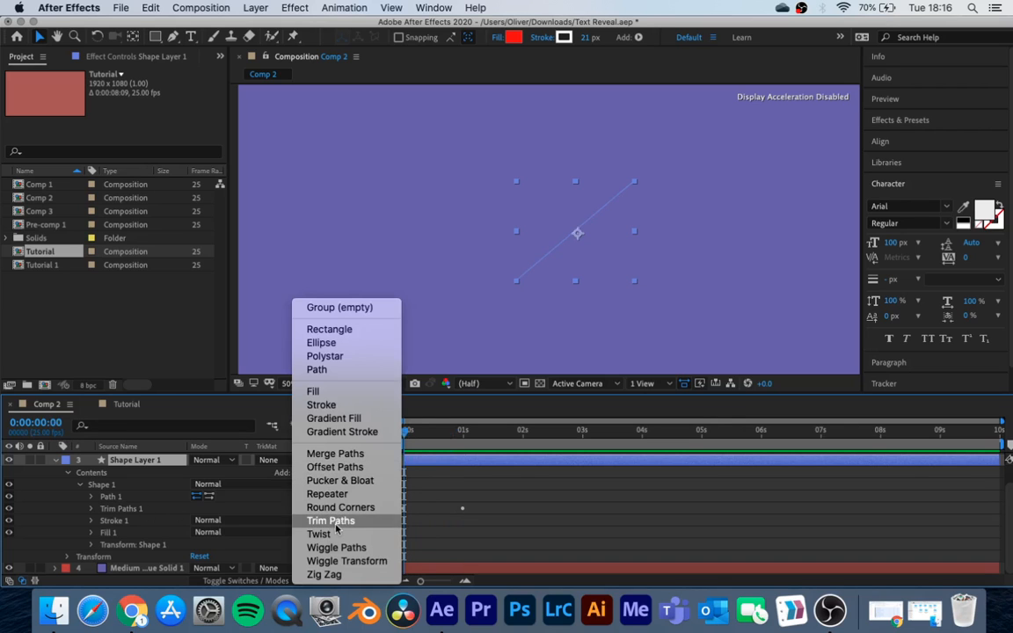
click(59, 501)
click(92, 510)
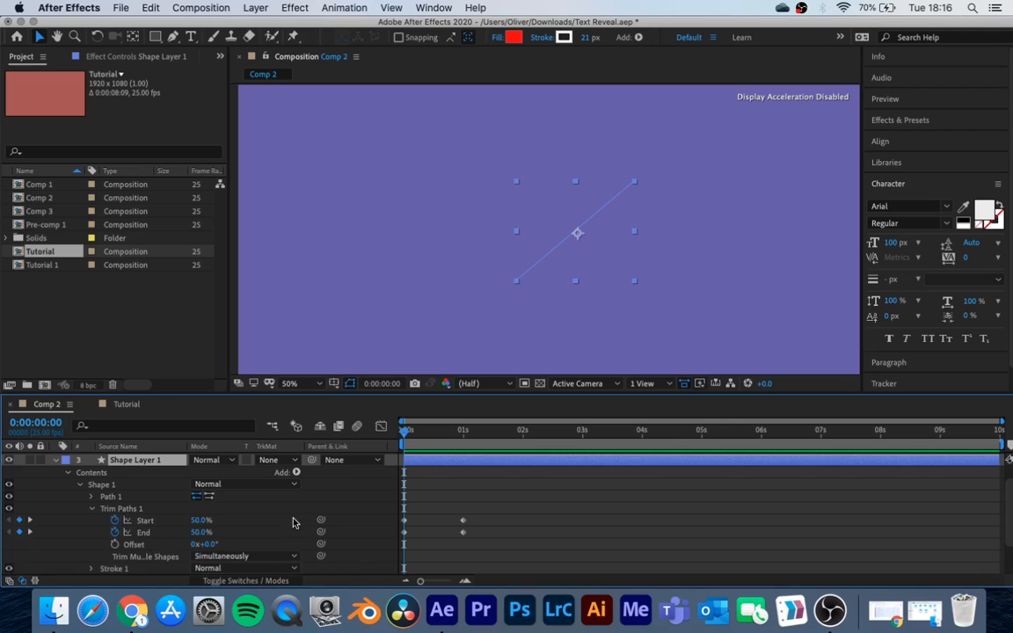
Scrub between 0:00:00:00 and 0:00:01:00 to examine how the Trim Paths Start and End keyframes grow the diagonal line
drag(406, 435, 427, 432)
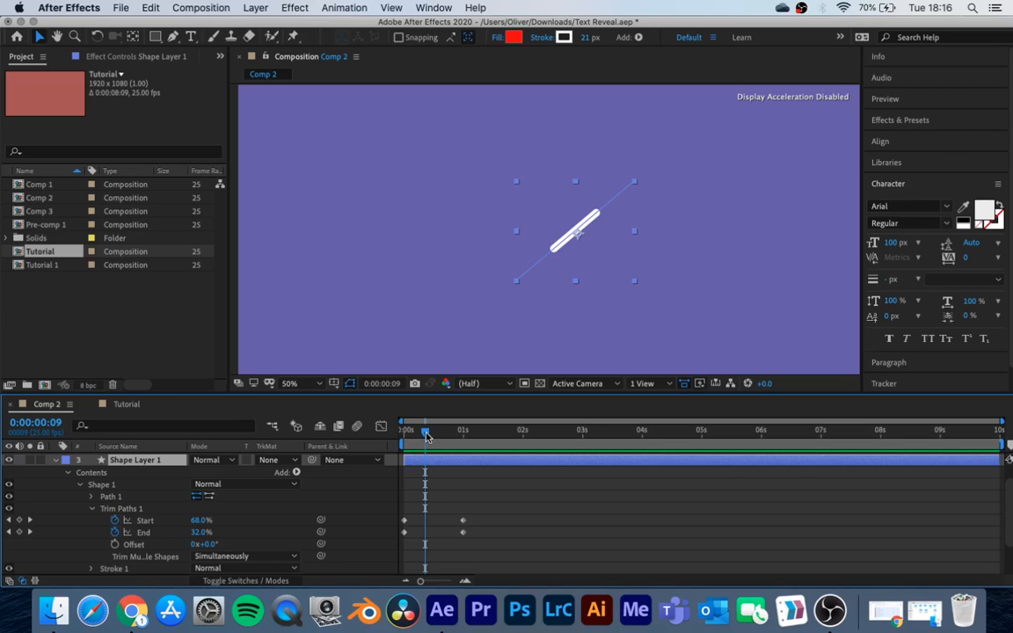
drag(426, 435, 405, 434)
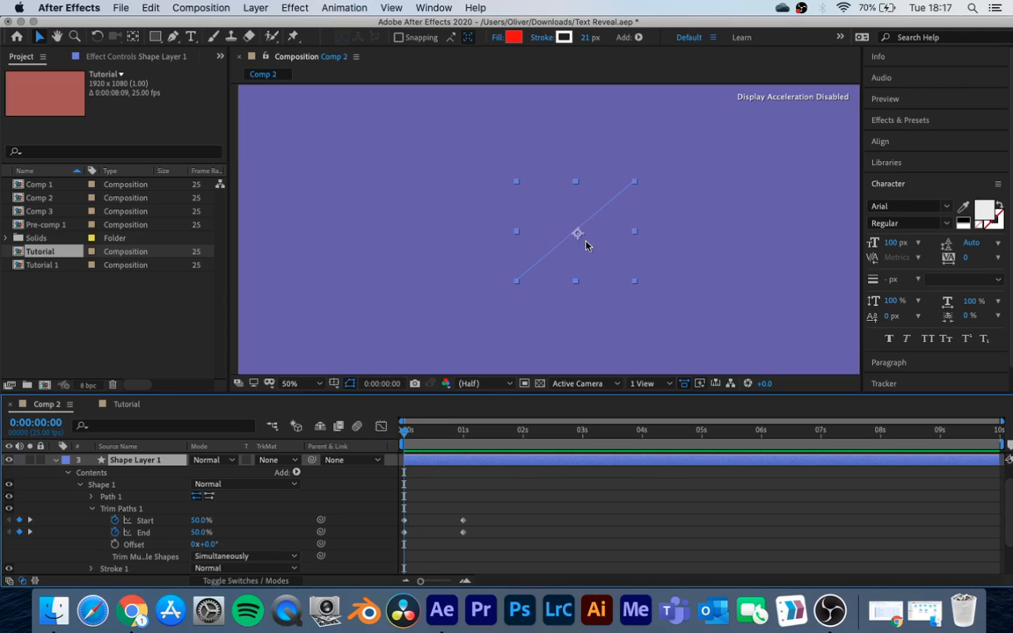
drag(409, 431, 460, 433)
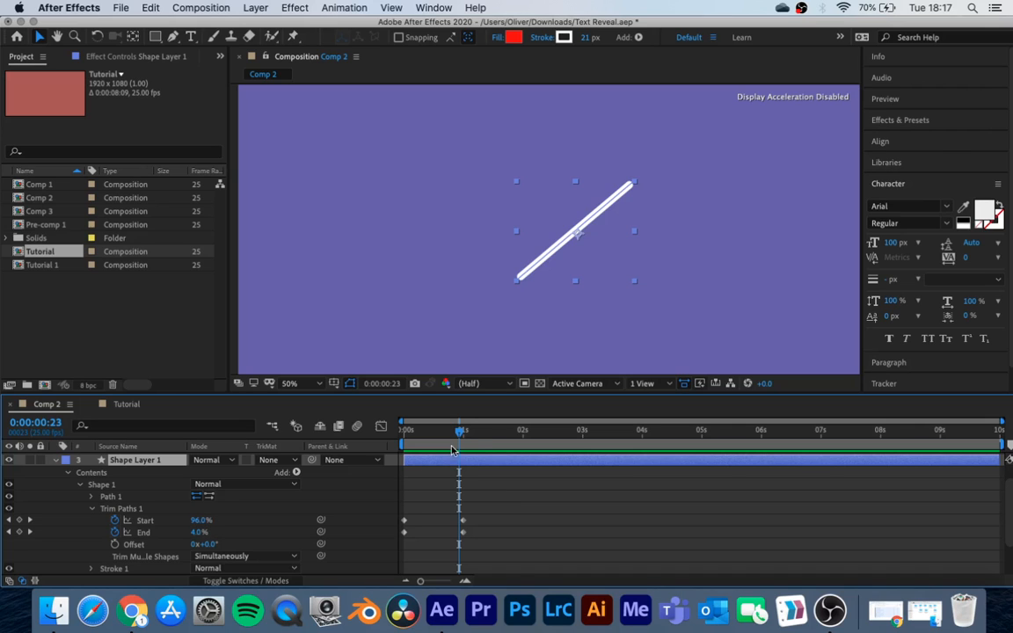
drag(459, 433, 464, 432)
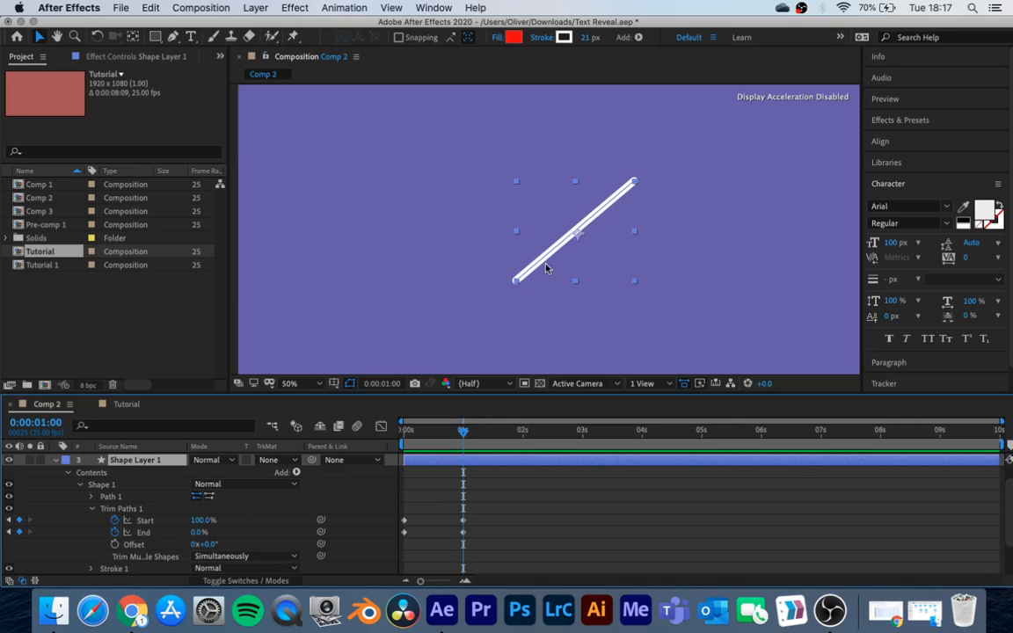
click(431, 434)
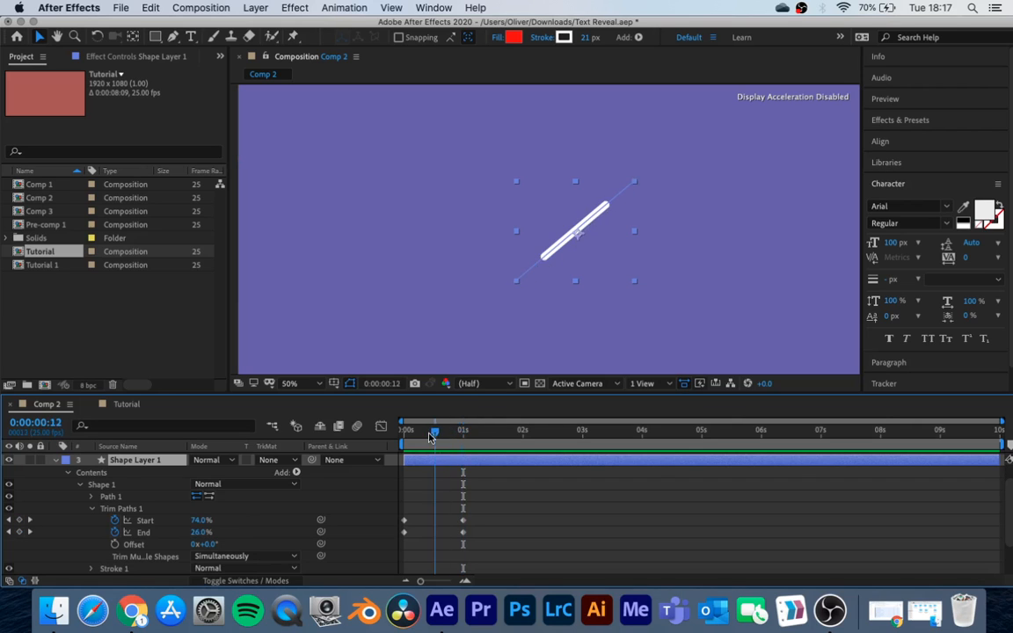
Try a Trim Paths 1 Offset of 0x+136.0° on Shape Layer 1 and preview the line animation from the start
mouse_move(205, 544)
mouse_down()
mouse_move(224, 544)
mouse_move(216, 488)
mouse_move(224, 484)
mouse_move(319, 523)
mouse_move(389, 456)
mouse_move(477, 446)
mouse_move(581, 491)
mouse_move(289, 528)
mouse_up()
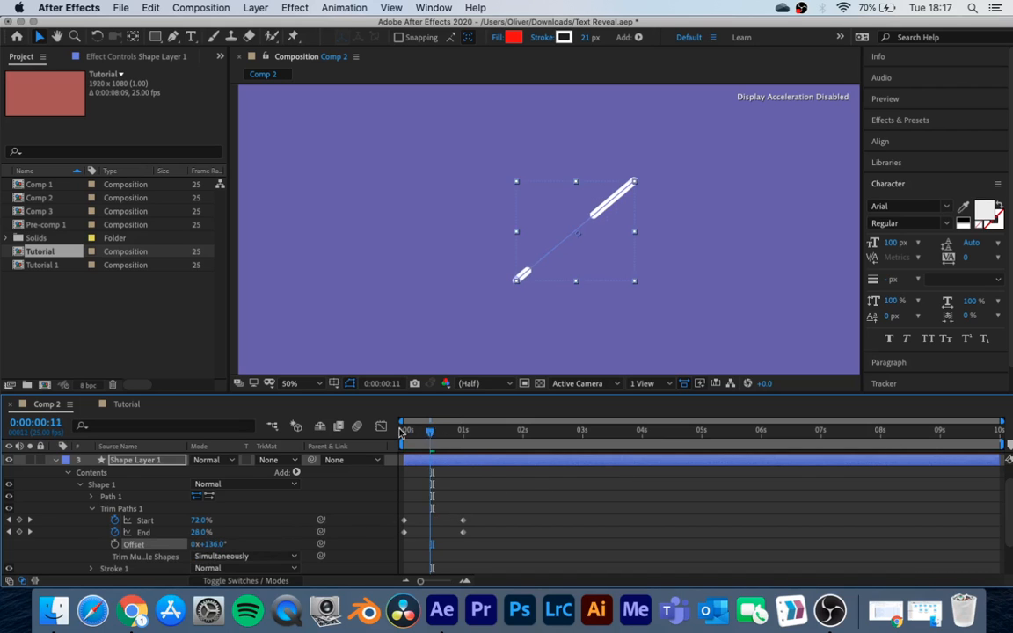
key(Home)
key(space)
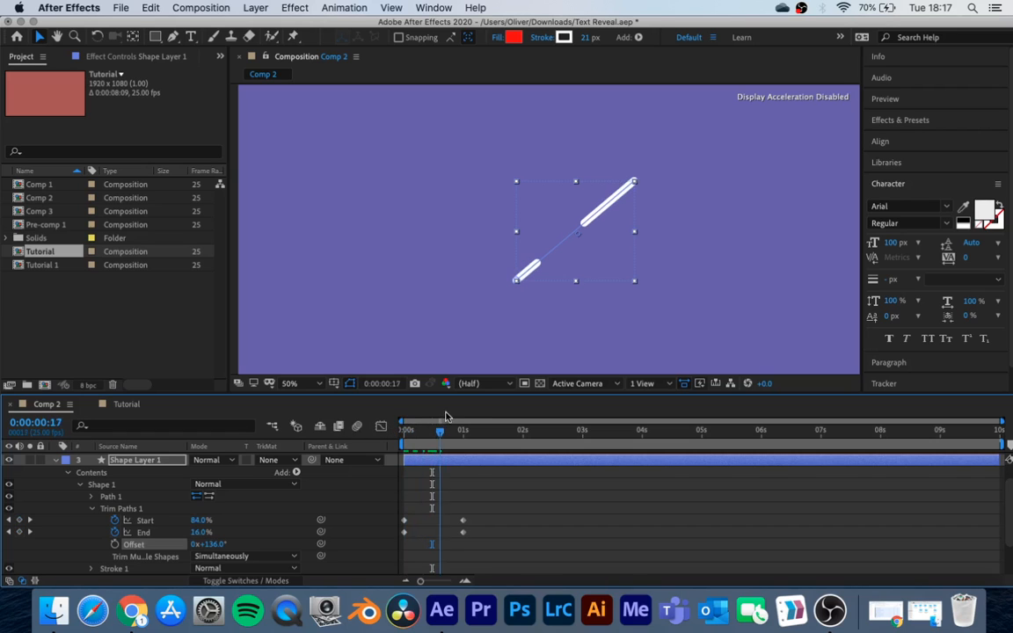
key(space)
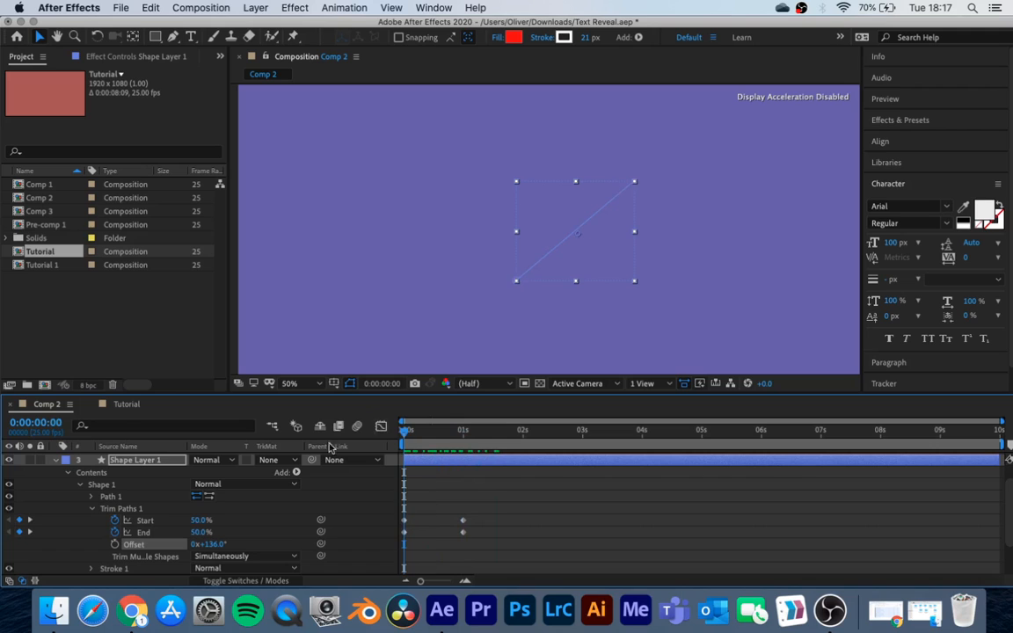
Reset the Trim Paths 1 Offset to 0° and deselect Shape Layer 1
click(220, 545)
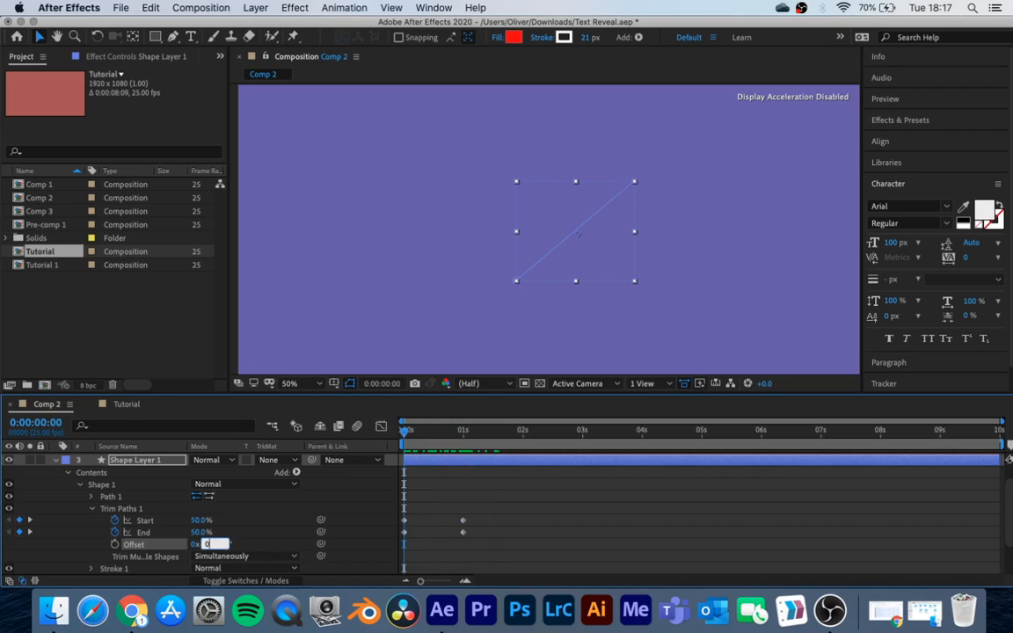
text(0)
click(275, 520)
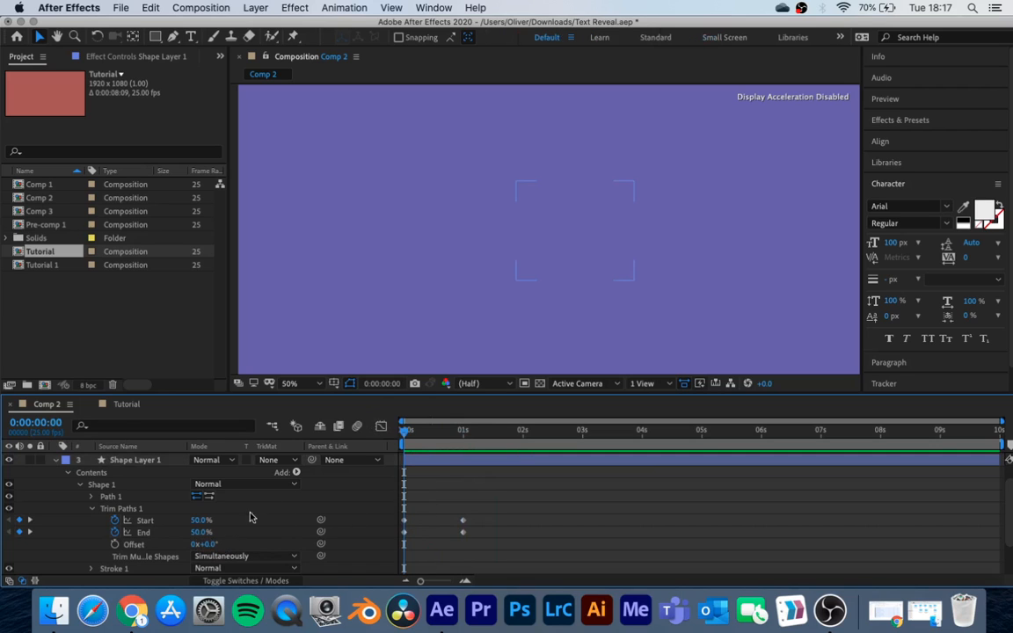
Move to 0:00:00:21 and expand Stroke 1 of Shape Layer 1 to examine its Line Cap options
drag(446, 432, 454, 432)
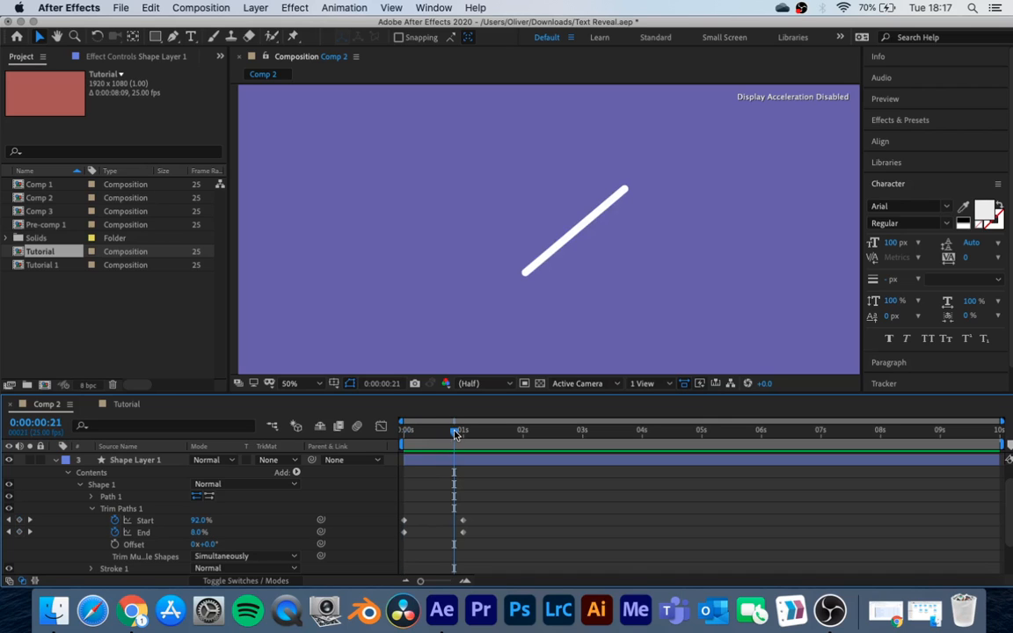
click(93, 510)
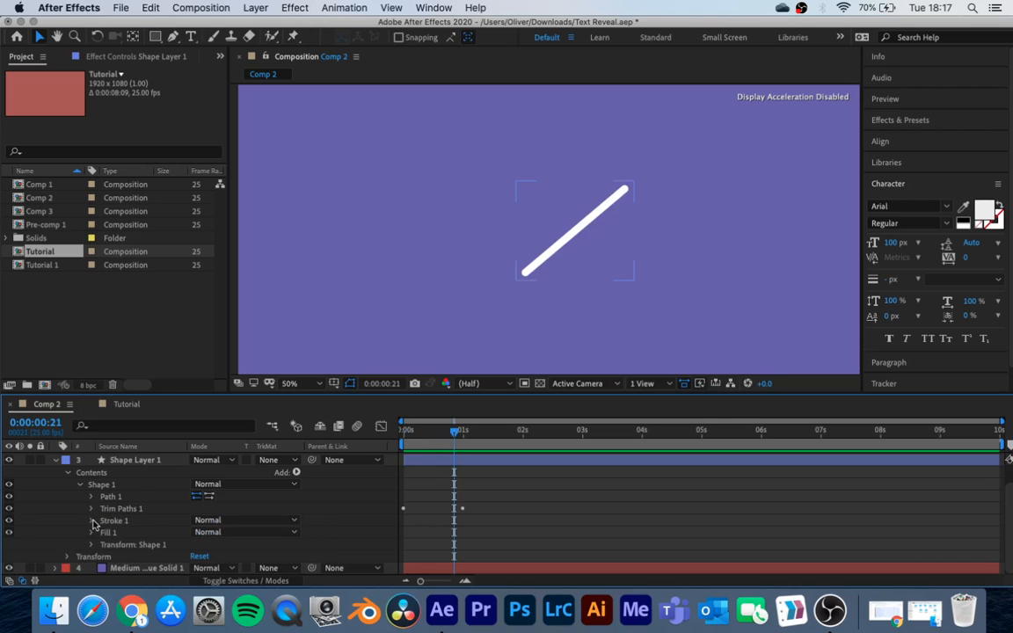
click(91, 520)
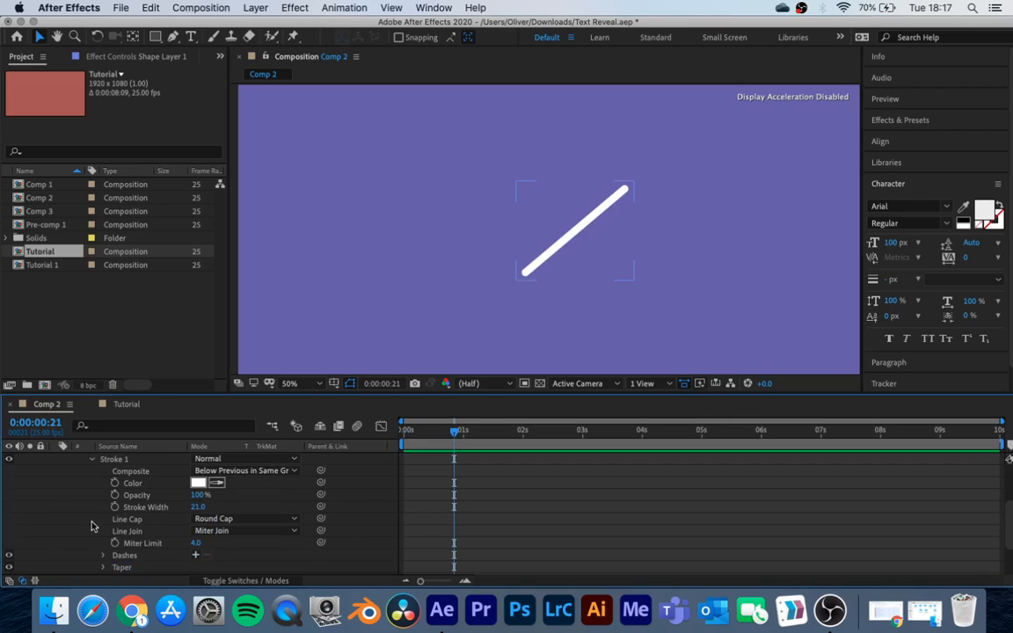
click(218, 519)
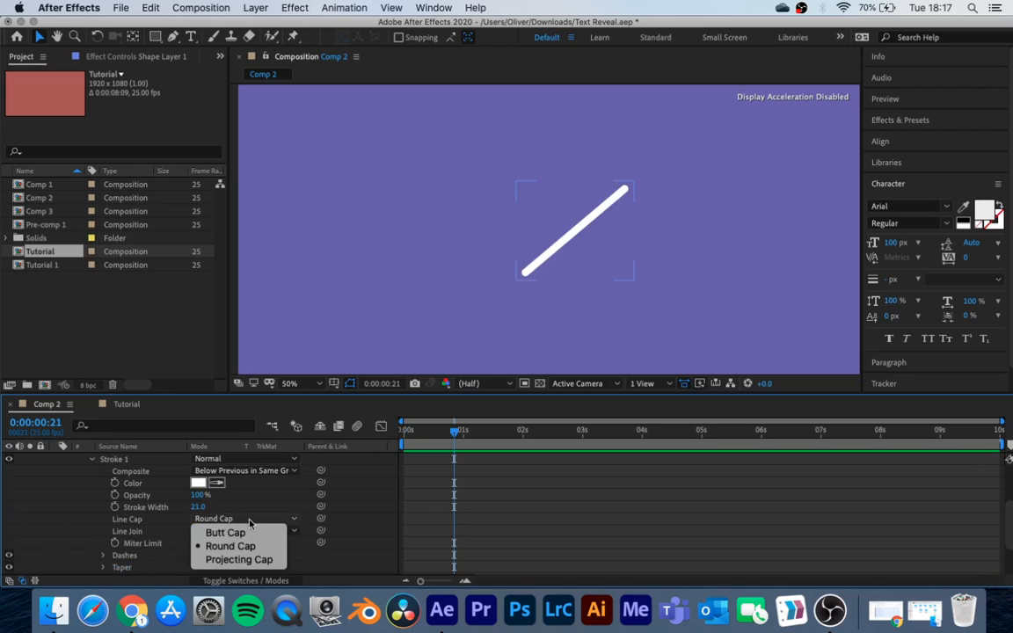
click(517, 303)
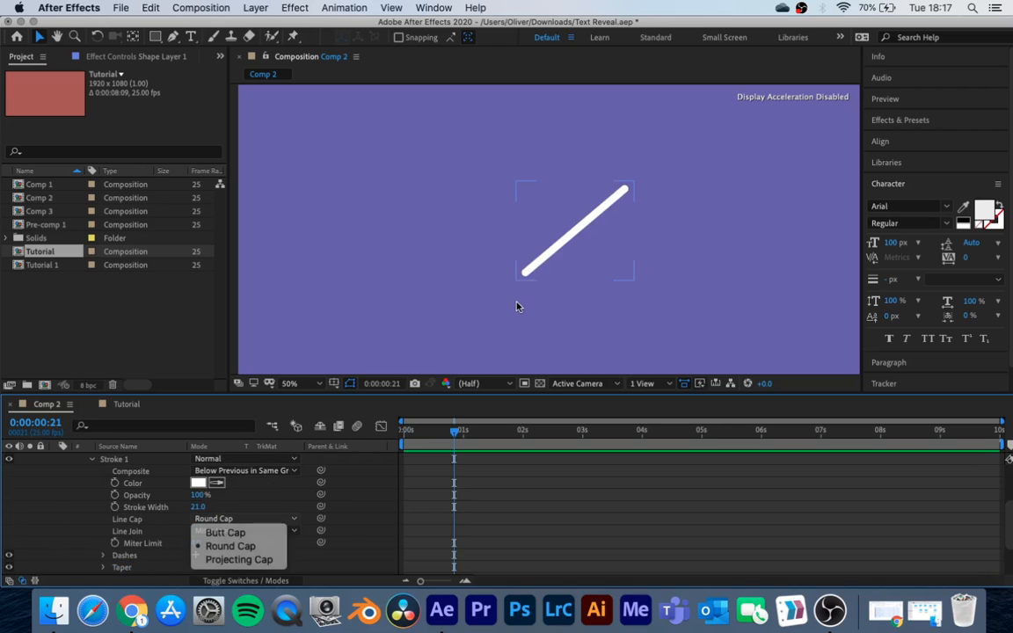
Try a Butt Cap line cap on Stroke 1 while viewing the lower end of the diagonal line at 200%
scroll(528, 273, up, 2)
drag(541, 253, 636, 74)
click(227, 519)
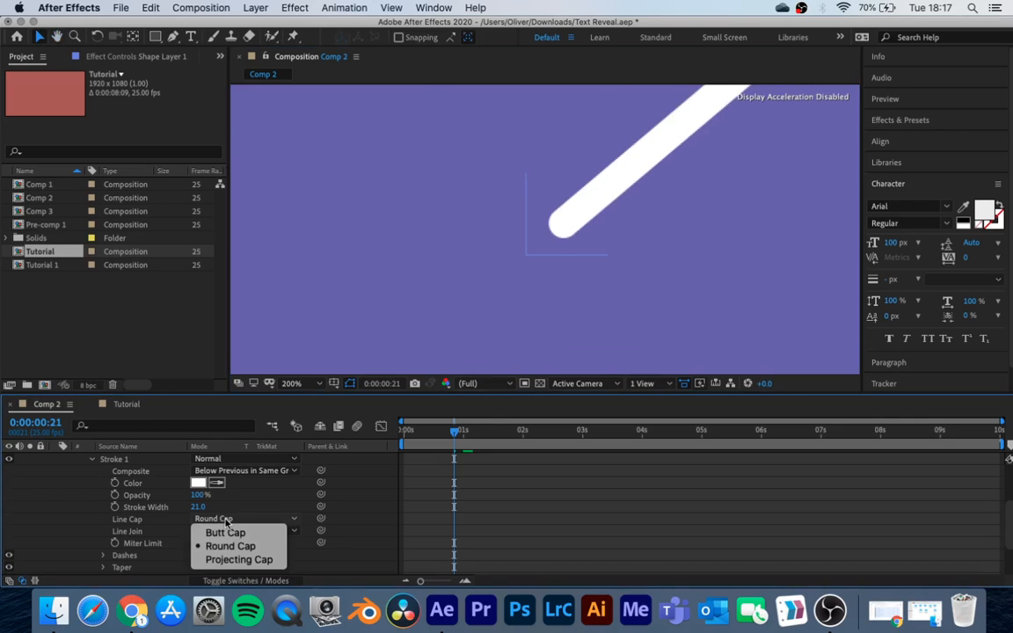
click(231, 533)
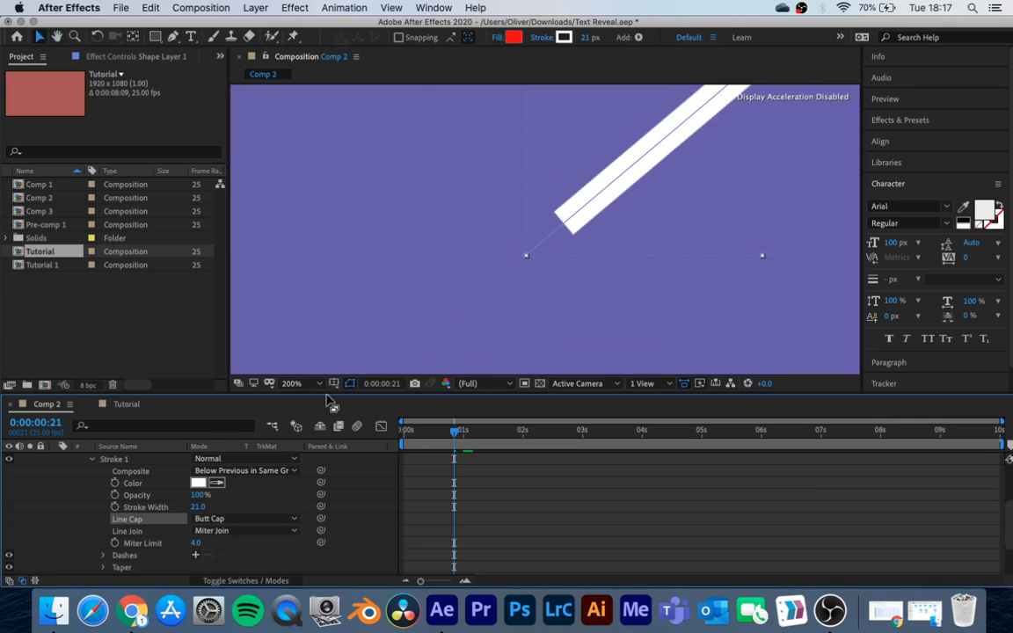
Set the Line Cap of Stroke 1 back to Round Cap and view the whole diagonal line at 100%
click(226, 519)
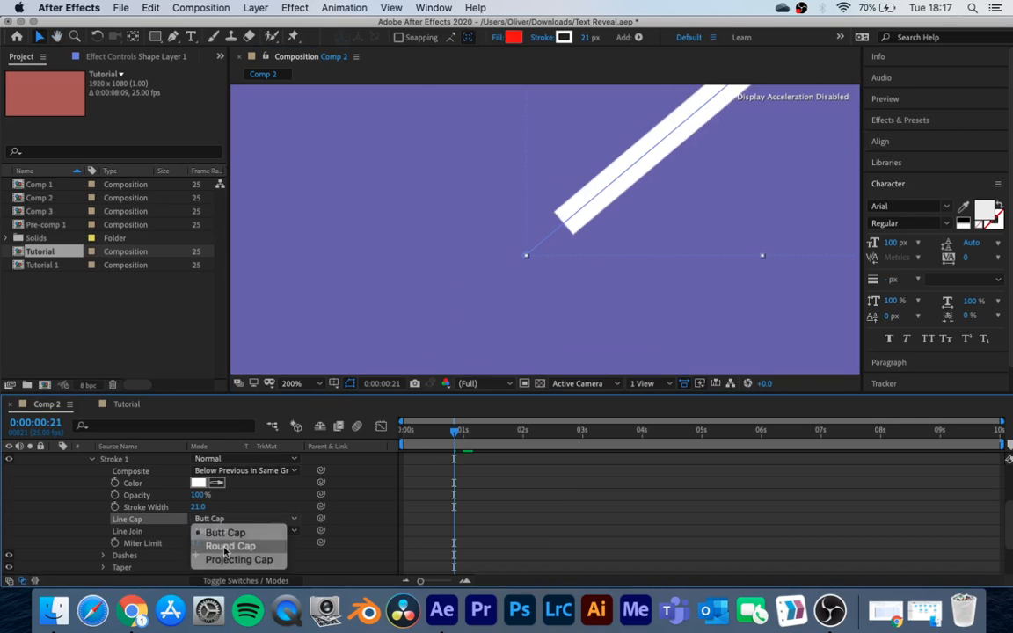
click(228, 547)
scroll(615, 213, up, 2)
scroll(616, 212, down, 4)
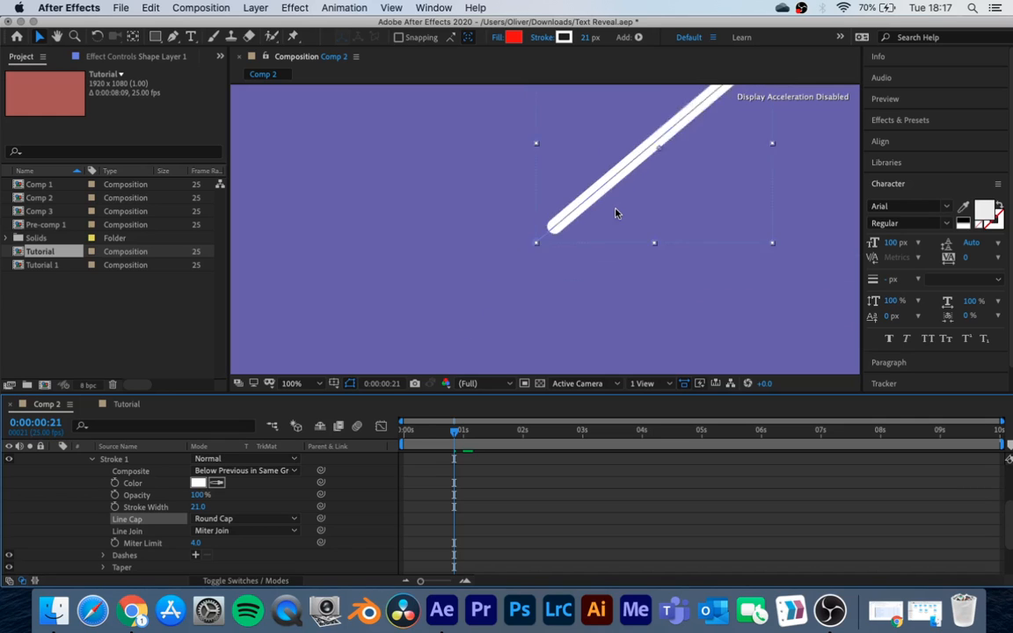
scroll(641, 226, up, 1)
mouse_move(641, 226)
mouse_down()
mouse_move(482, 344)
mouse_move(547, 307)
mouse_up()
scroll(104, 475, up, 3)
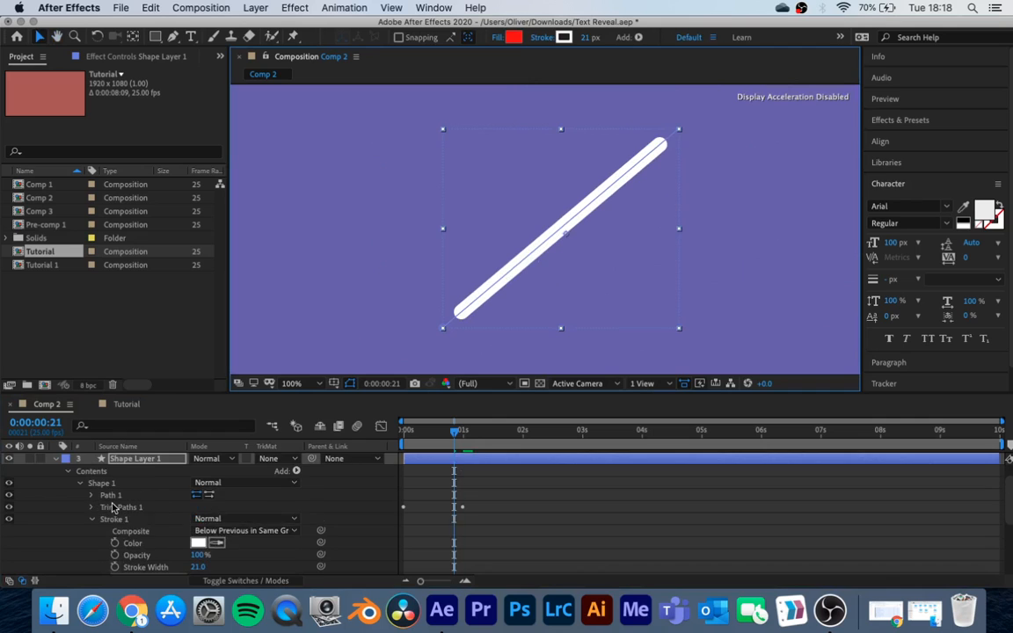
Collapse the Stroke 1, Shape 1 and Shape Layer 1 properties and deselect the layer
click(91, 521)
click(79, 484)
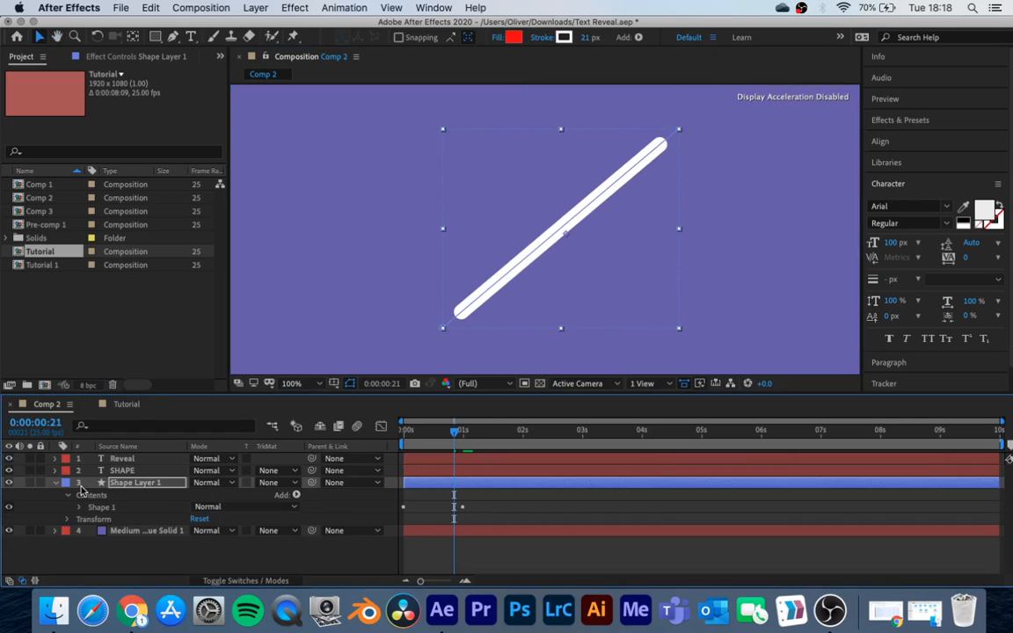
click(55, 482)
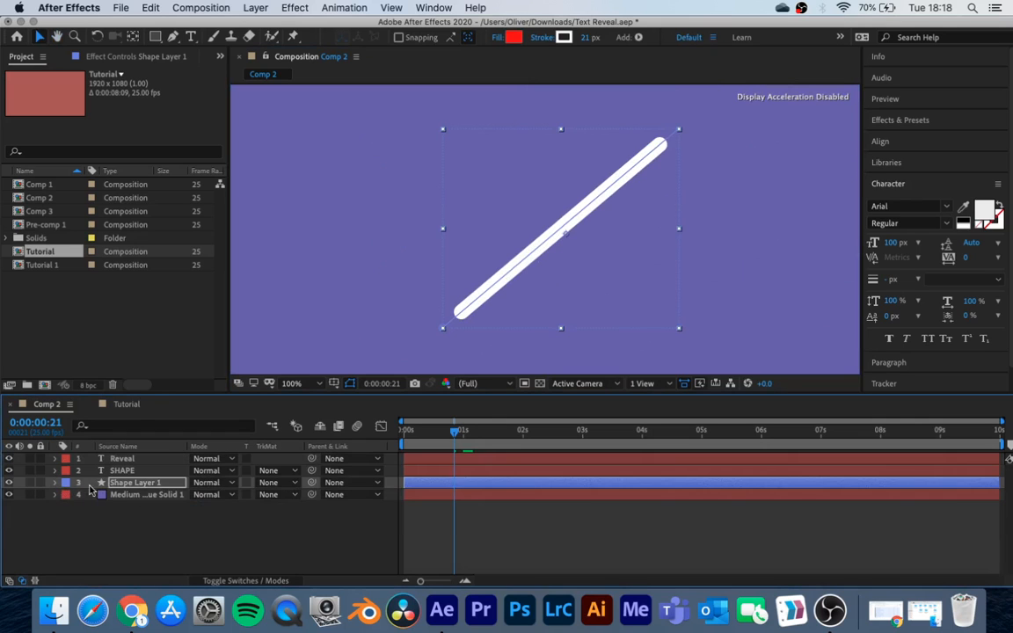
click(146, 514)
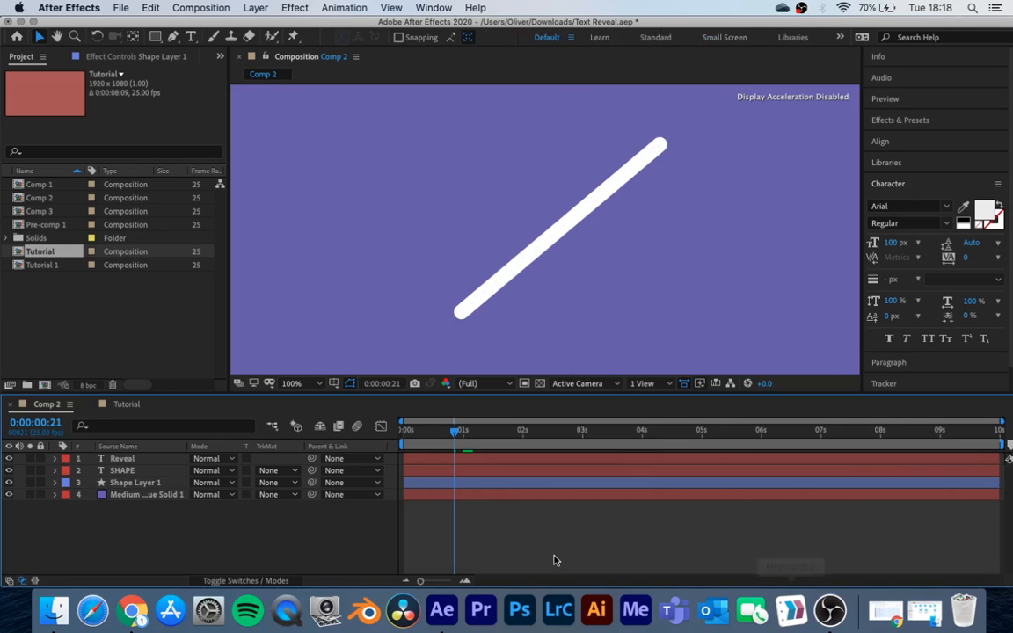
click(829, 611)
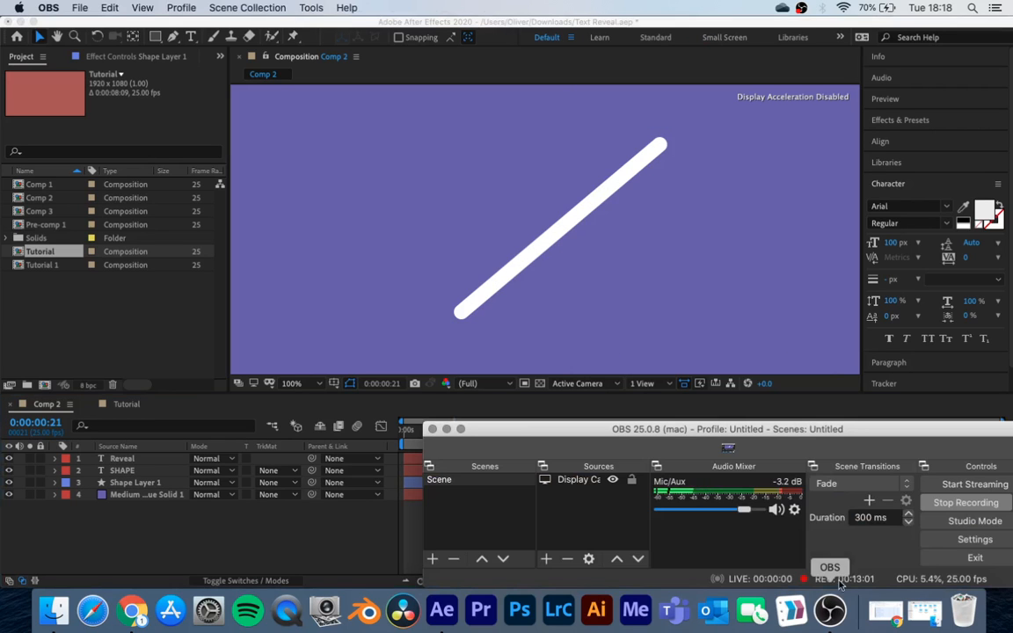